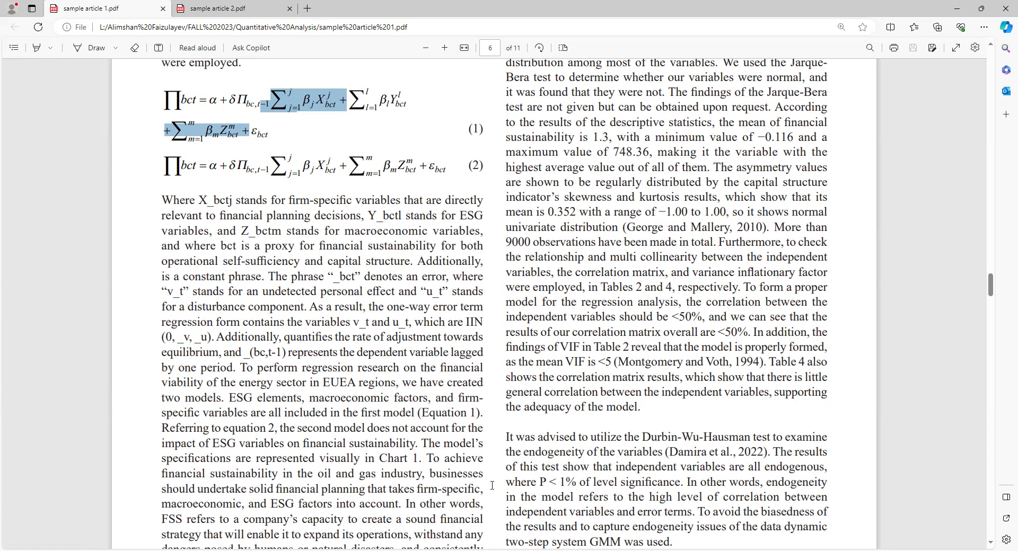
Step: Leave the sample article and open the Word document "steps before regression" from the Quantitative Analysis folder
scroll(506, 461, down, 3)
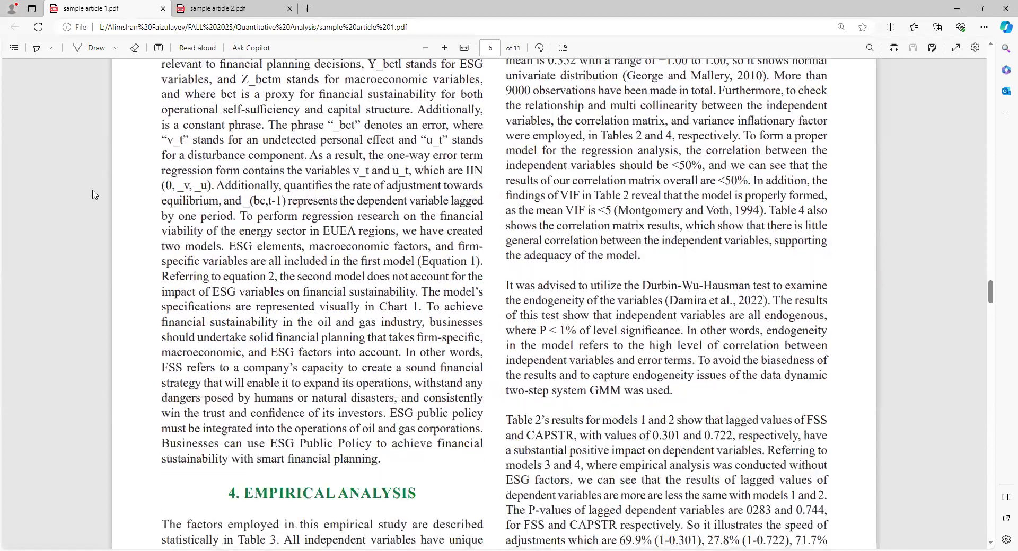
click(956, 8)
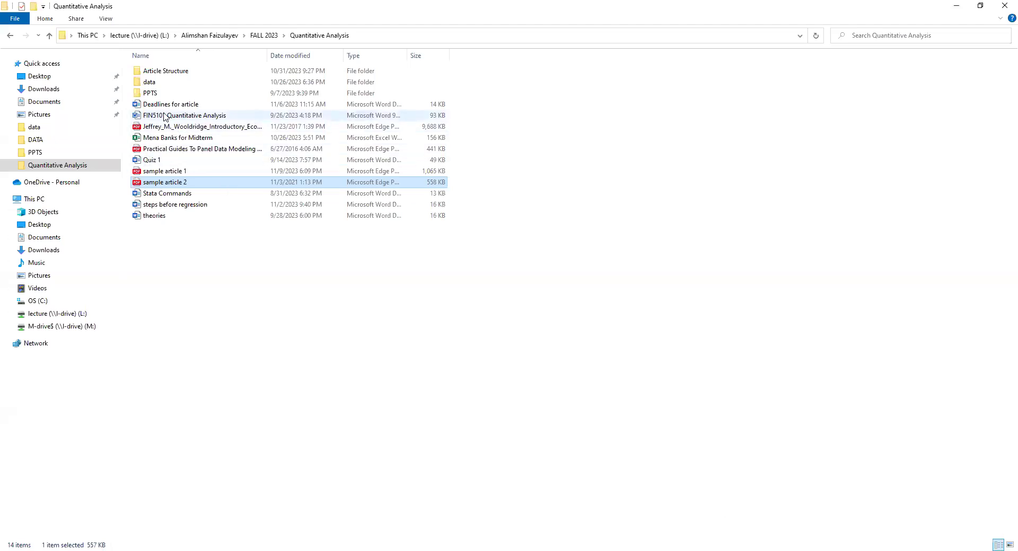
double_click(177, 207)
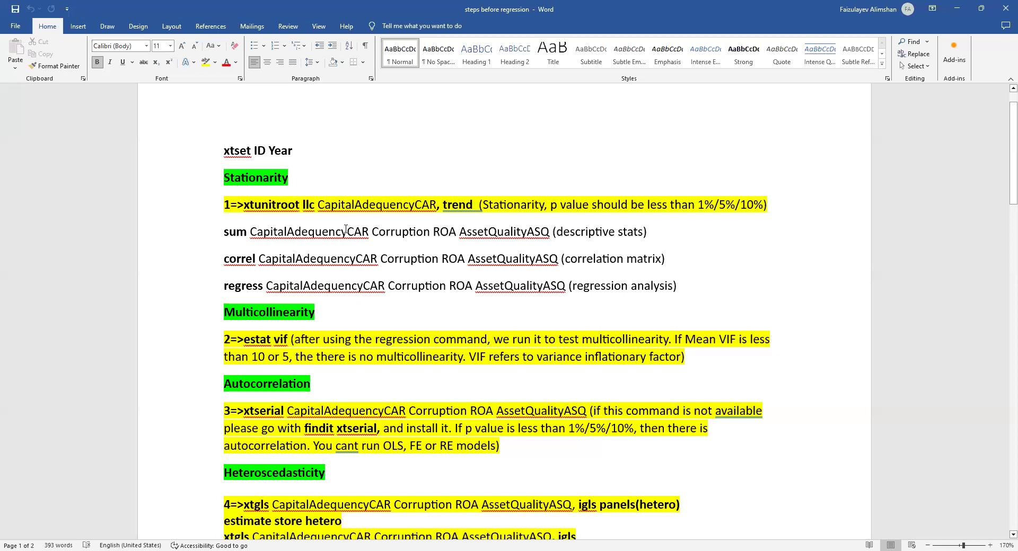
Step: Review the commands for the stationarity, multicollinearity, autocorrelation, heteroscedasticity and endogeneity tests in the notes
scroll(345, 229, down, 4)
scroll(340, 231, down, 2)
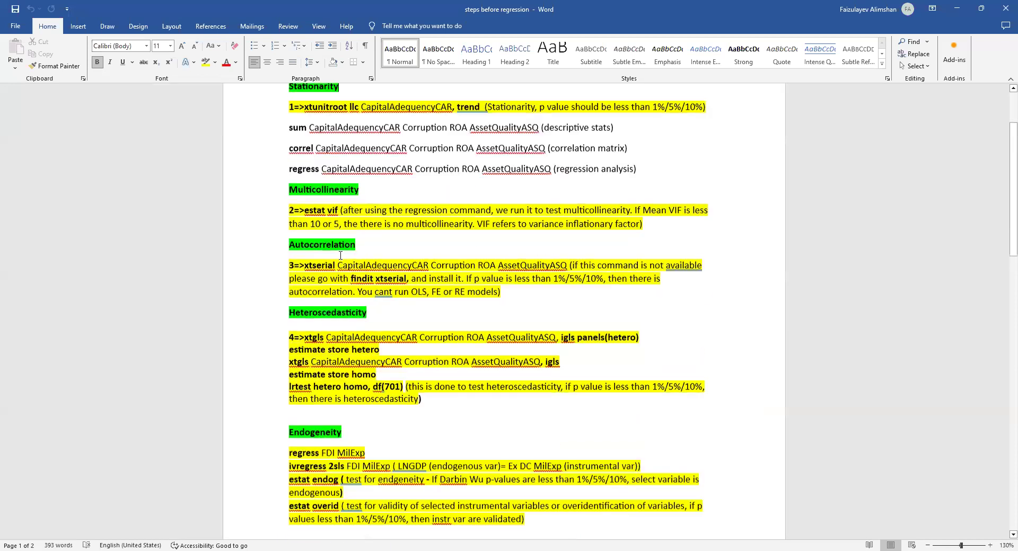
scroll(334, 232, up, 2)
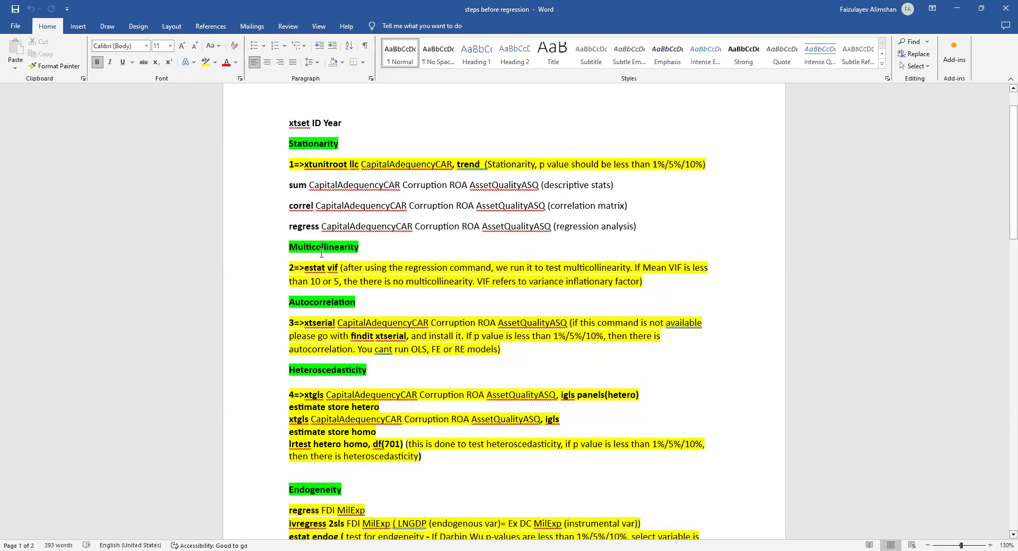
click(325, 302)
scroll(323, 491, down, 3)
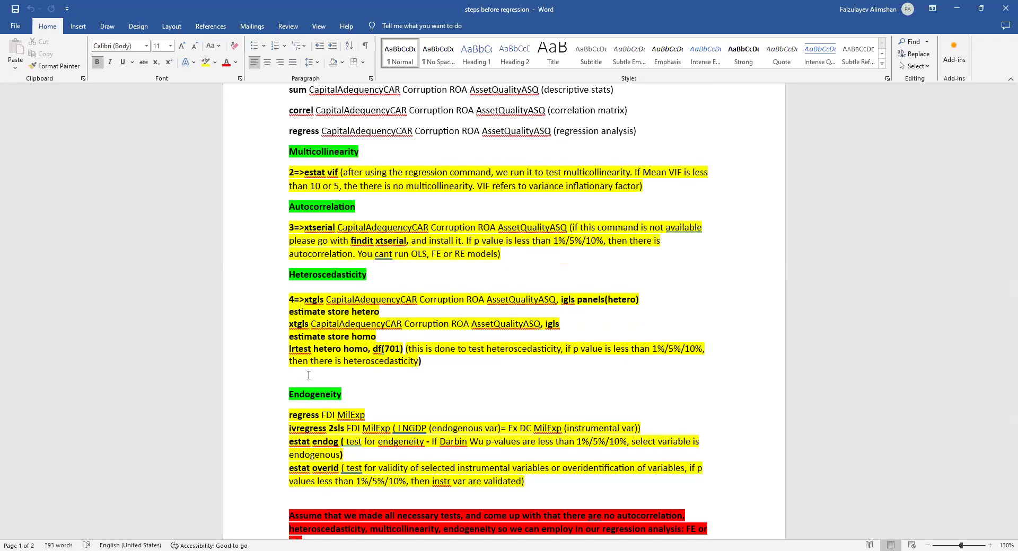
scroll(308, 375, up, 3)
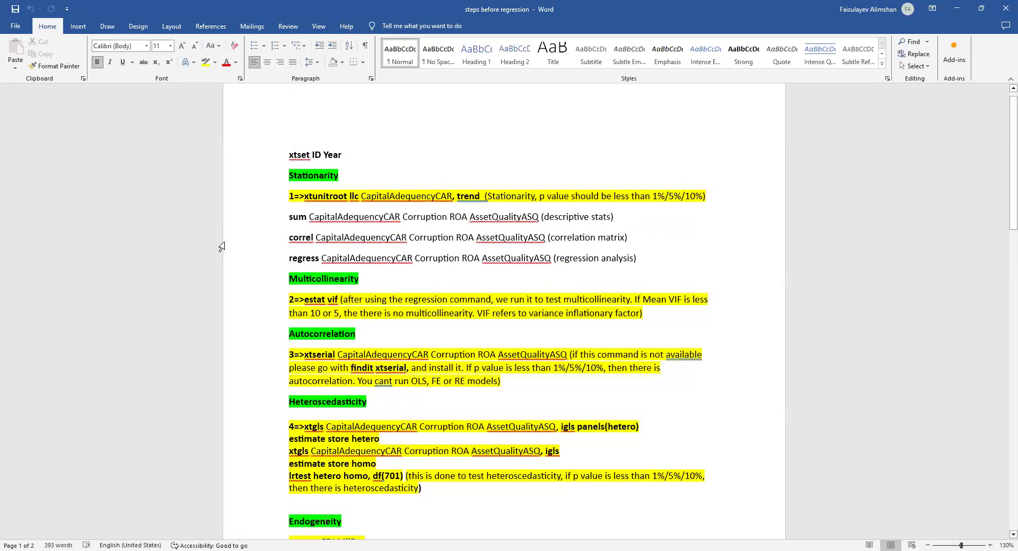
scroll(242, 336, down, 2)
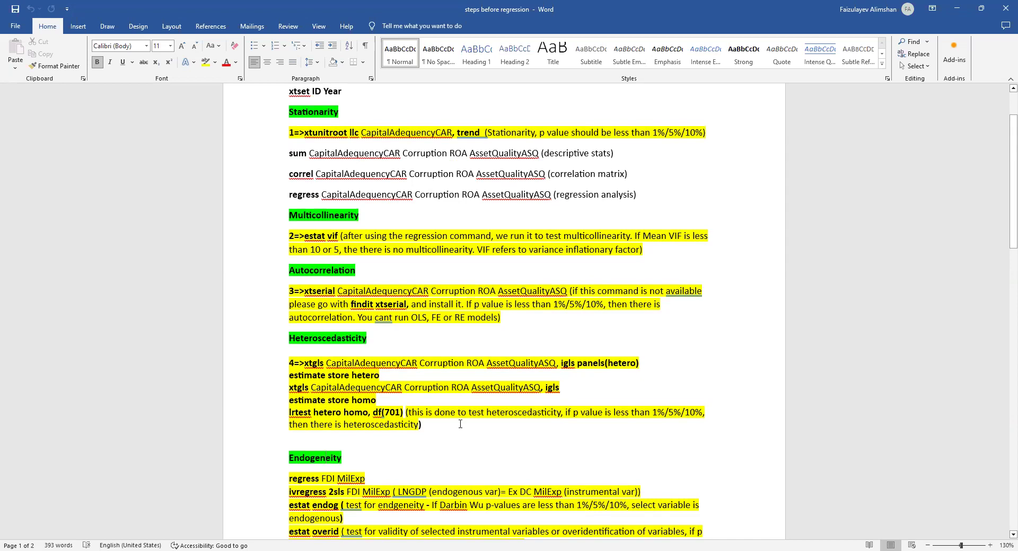
scroll(403, 427, down, 1)
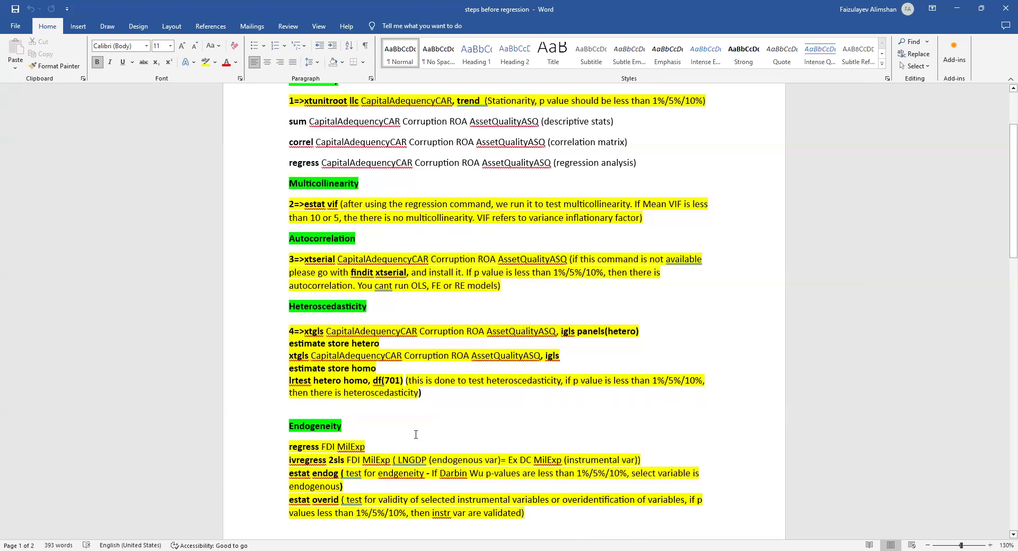
scroll(362, 416, up, 1)
scroll(363, 416, up, 3)
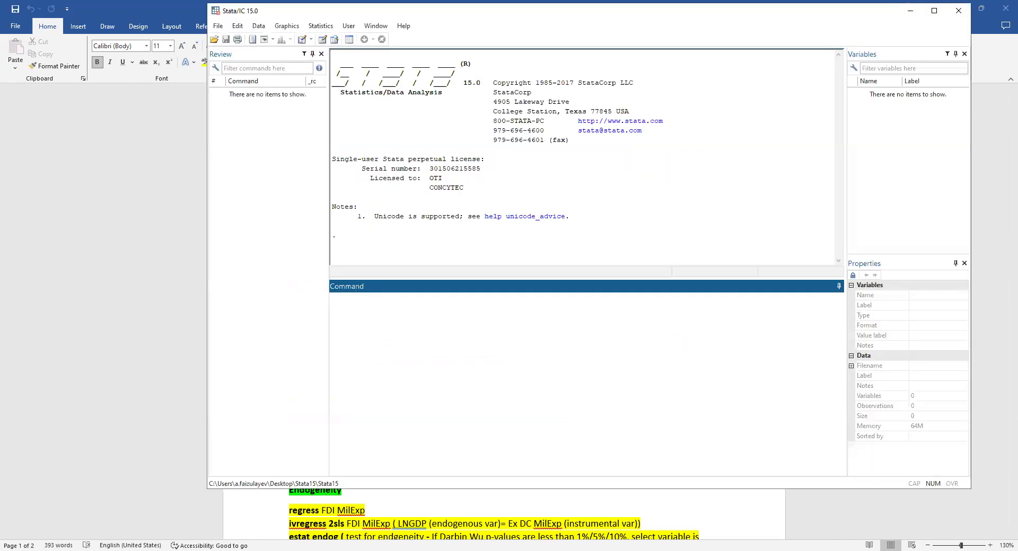
Step: Switch to Stata and import Sheet1 of the Excel file 362cw.xlsx from the Desktop, using the first row as variable names
key(alt+Tab)
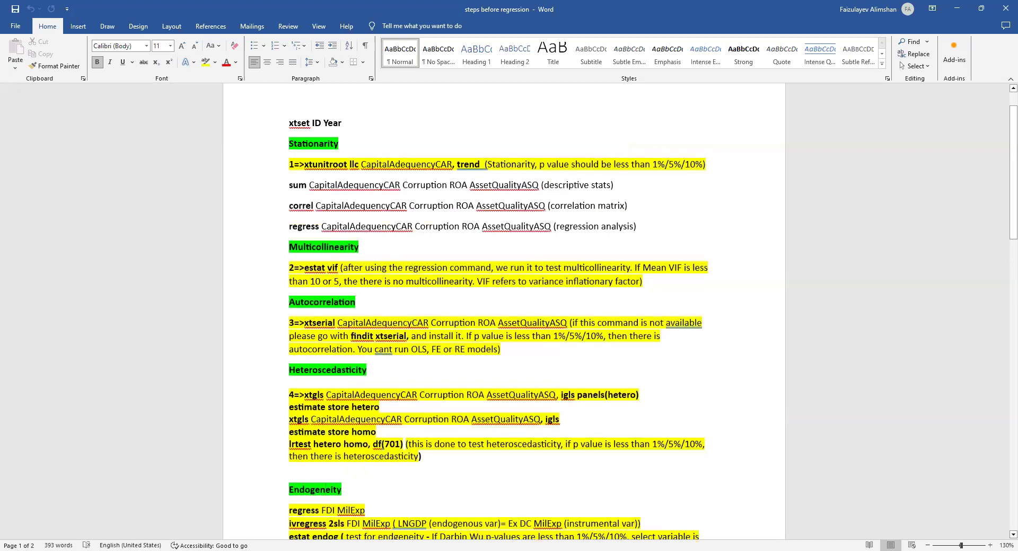
key(alt+Tab)
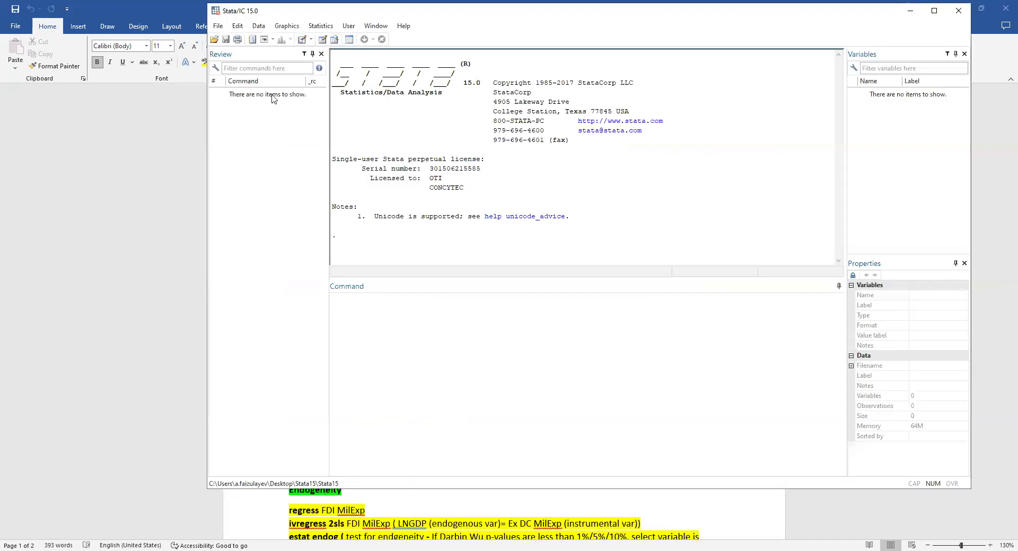
click(218, 26)
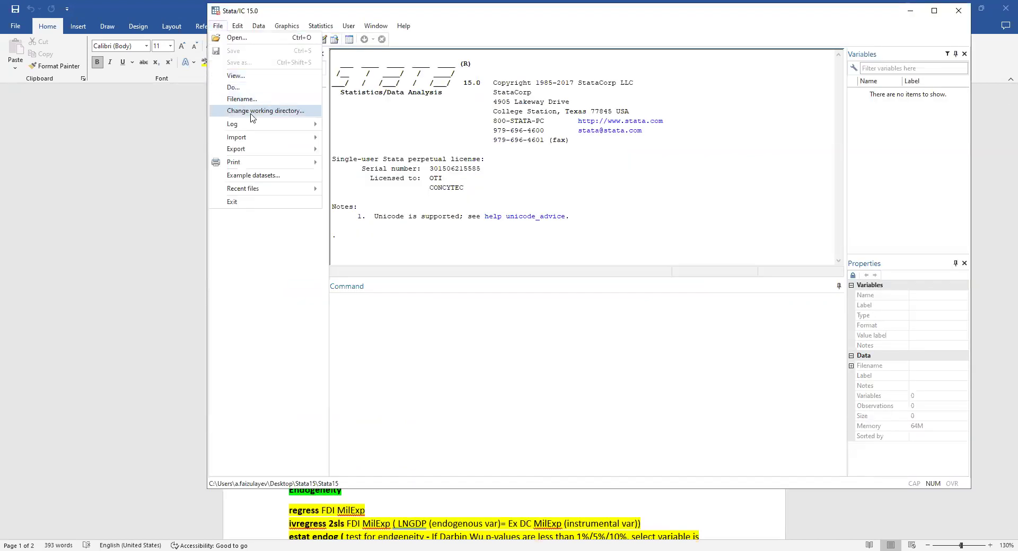
mouse_move(260, 137)
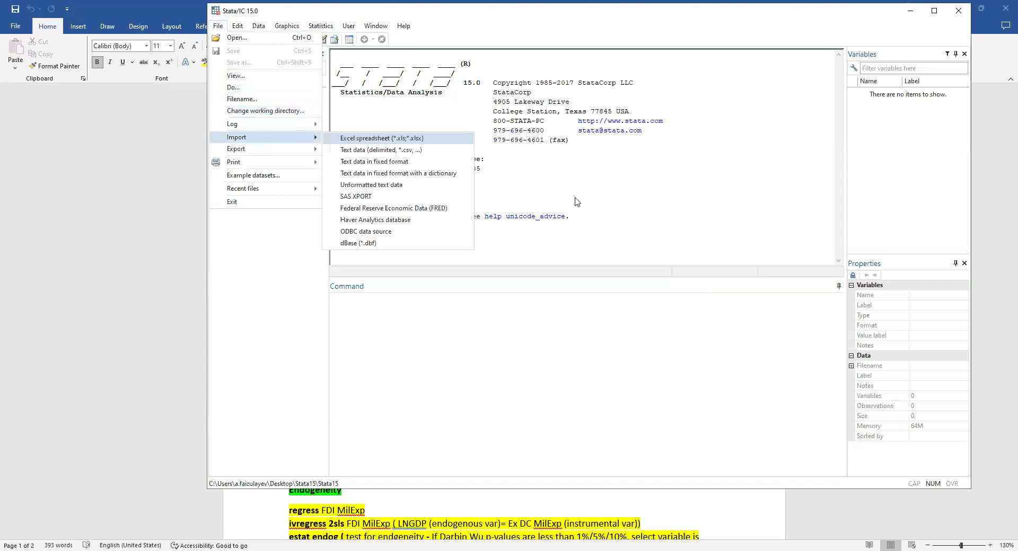
key(Return)
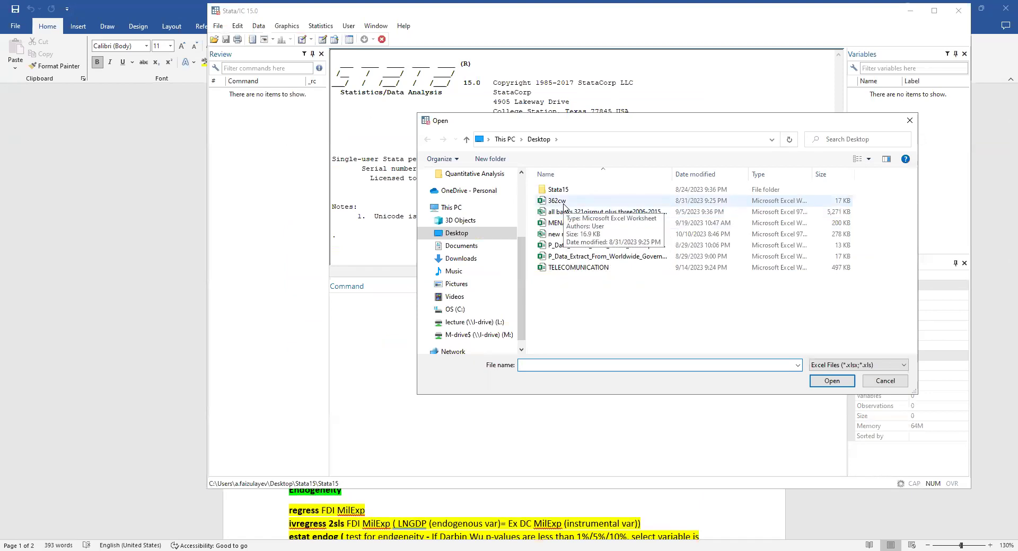
click(563, 205)
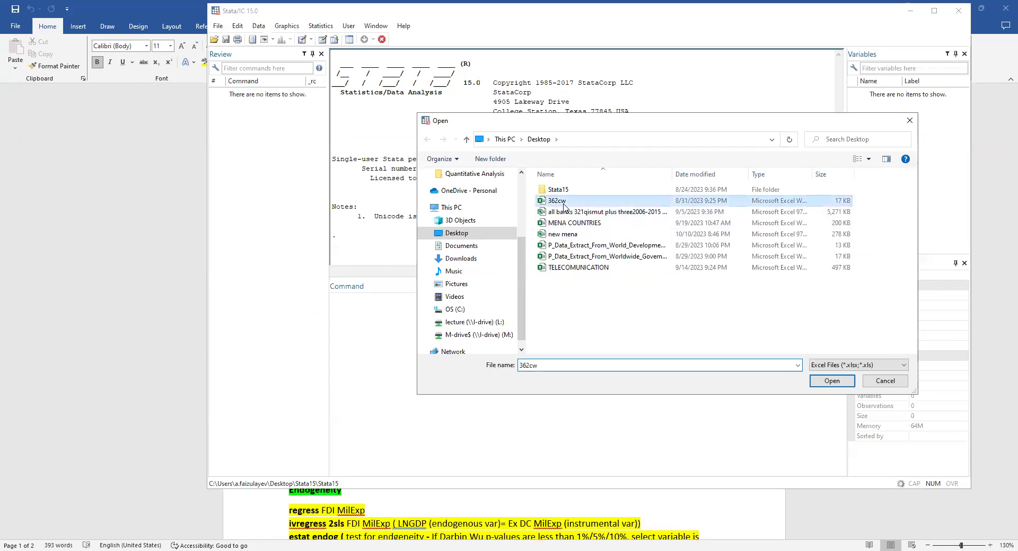
double_click(563, 205)
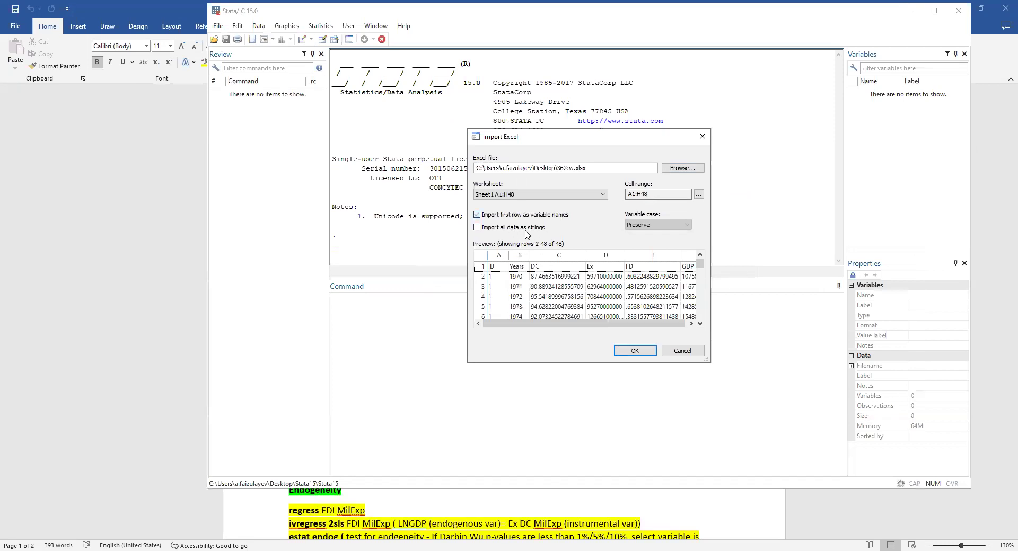
click(646, 352)
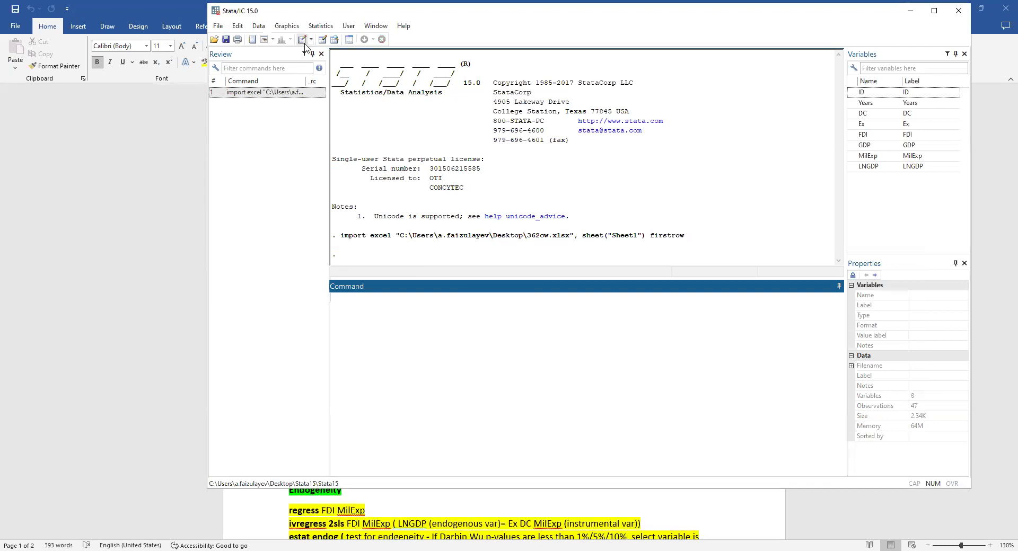
double_click(284, 13)
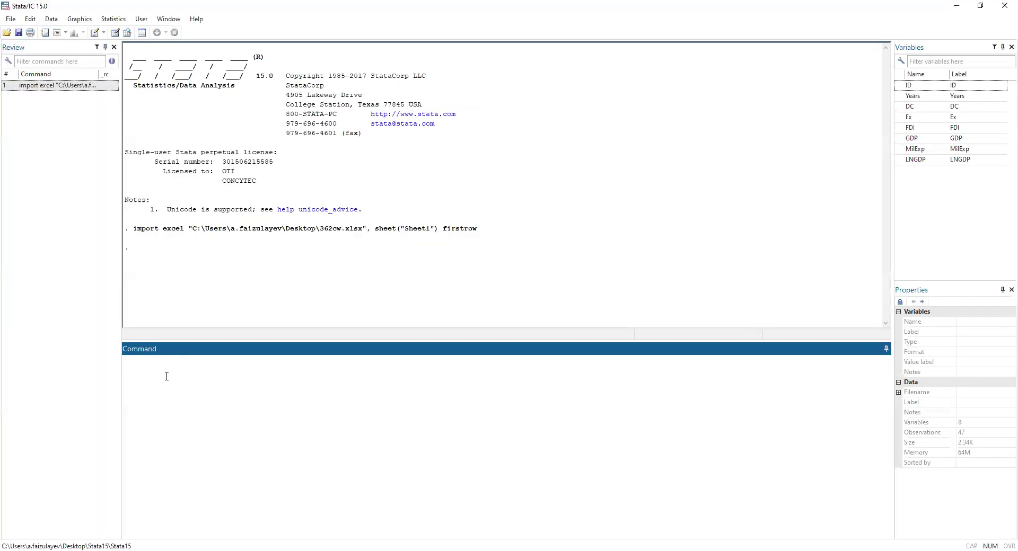
Step: Declare the dataset as time-series data with Years as the time variable and a yearly time unit
text(xtset)
click(116, 23)
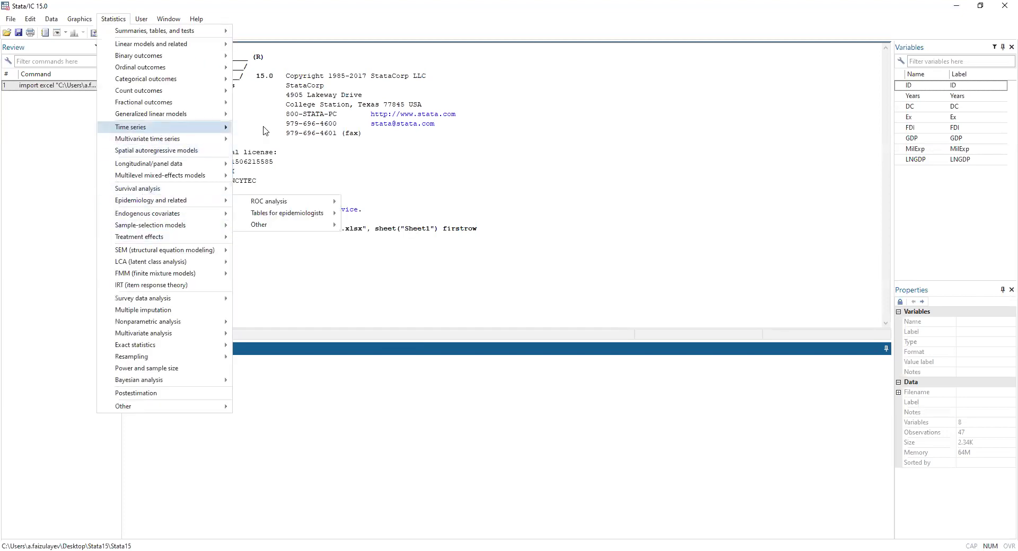
click(406, 142)
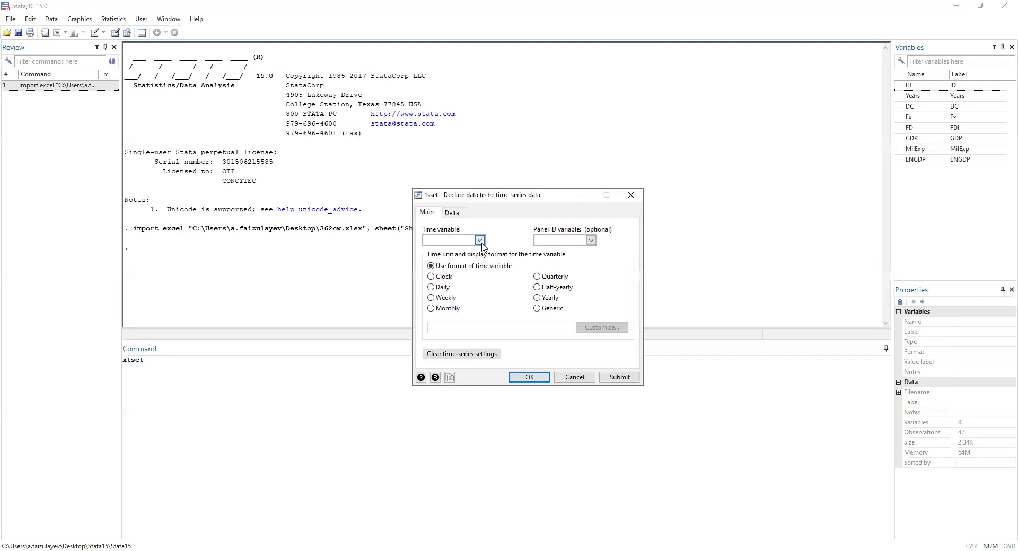
click(480, 240)
click(464, 259)
click(551, 298)
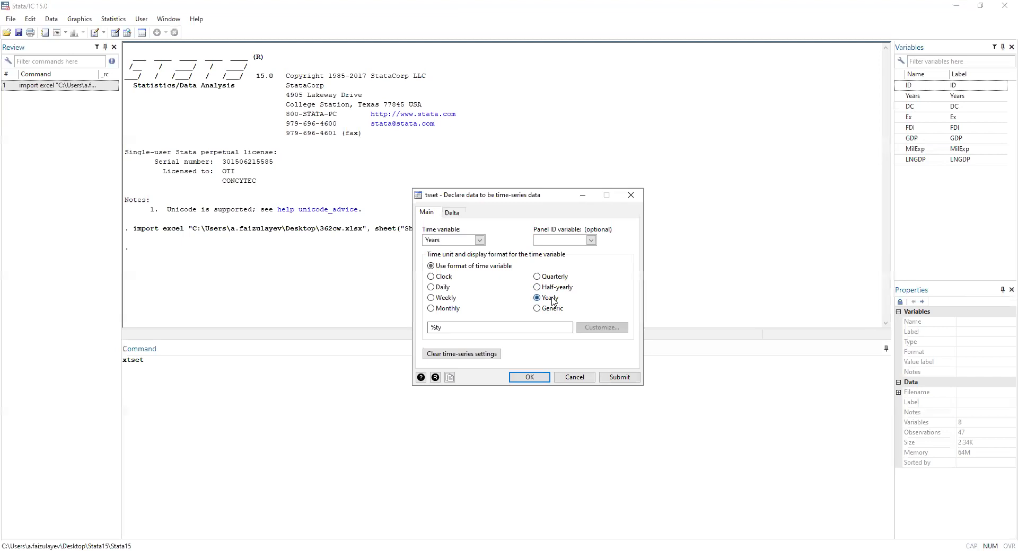
click(530, 377)
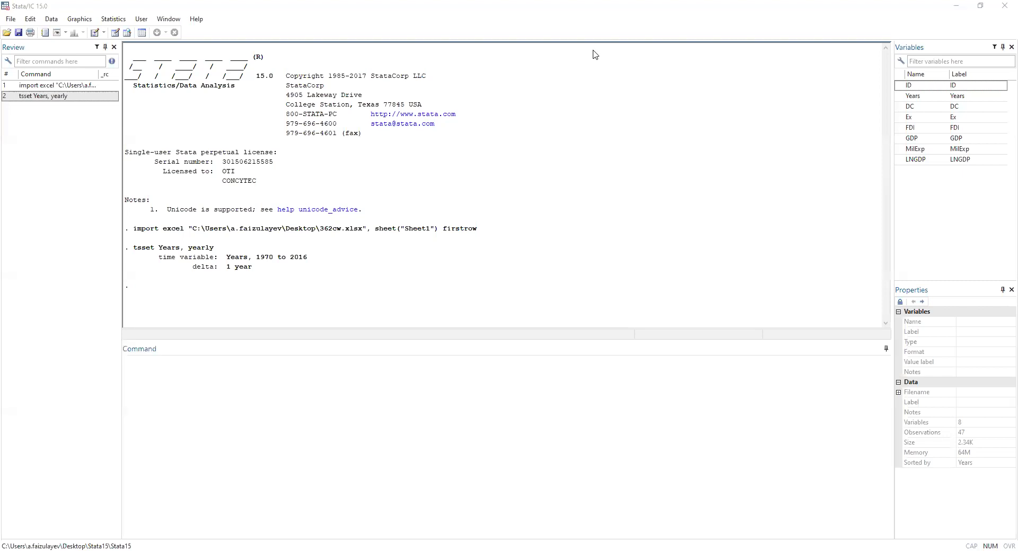
Step: Add a text annotation over the results area reading "FDI=B0+B1(GDP)+B2(MilExp)+Error" and widen its box to fit one line
click(309, 161)
drag(515, 171, 595, 232)
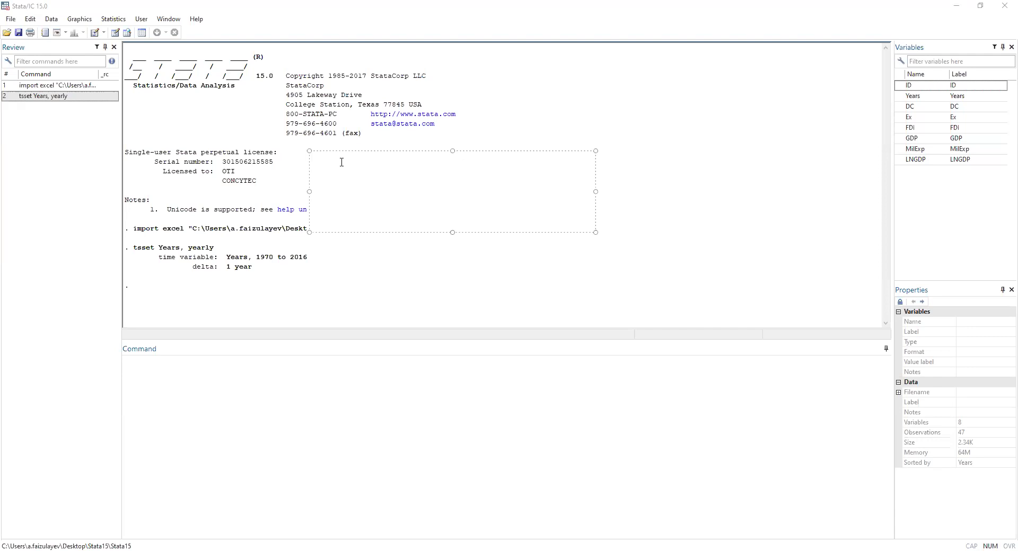
text(FD)
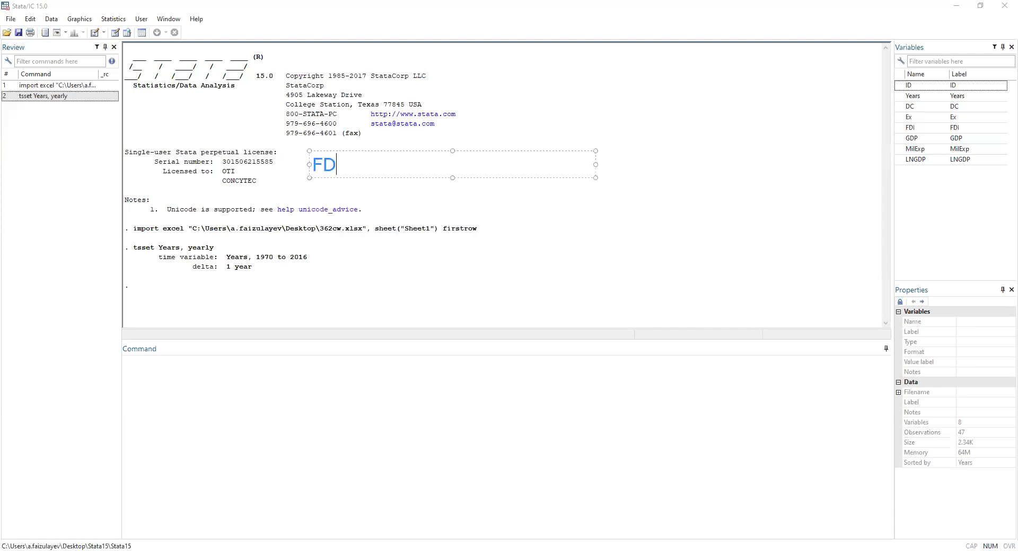
text(I=B0+B1()
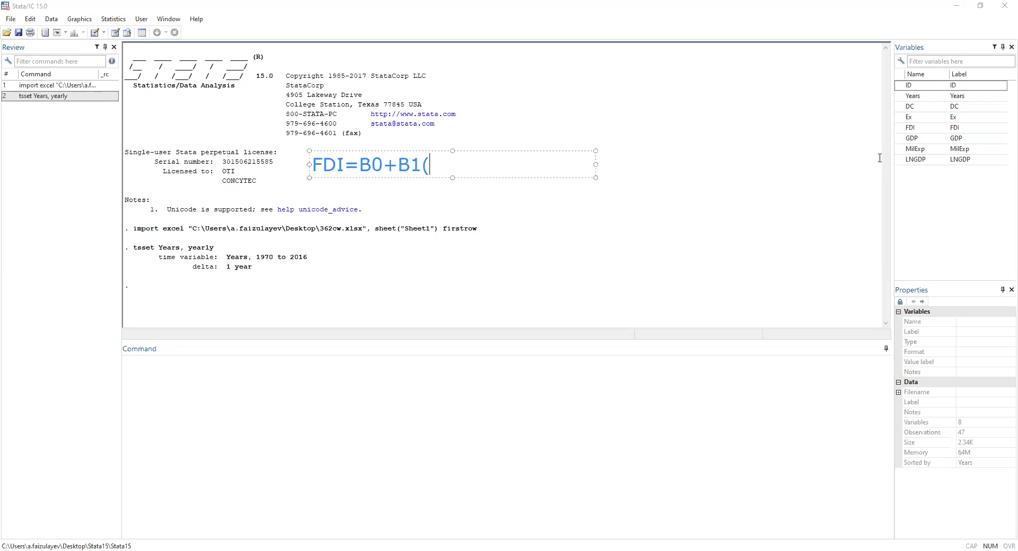
text(GDP))
text(+B)
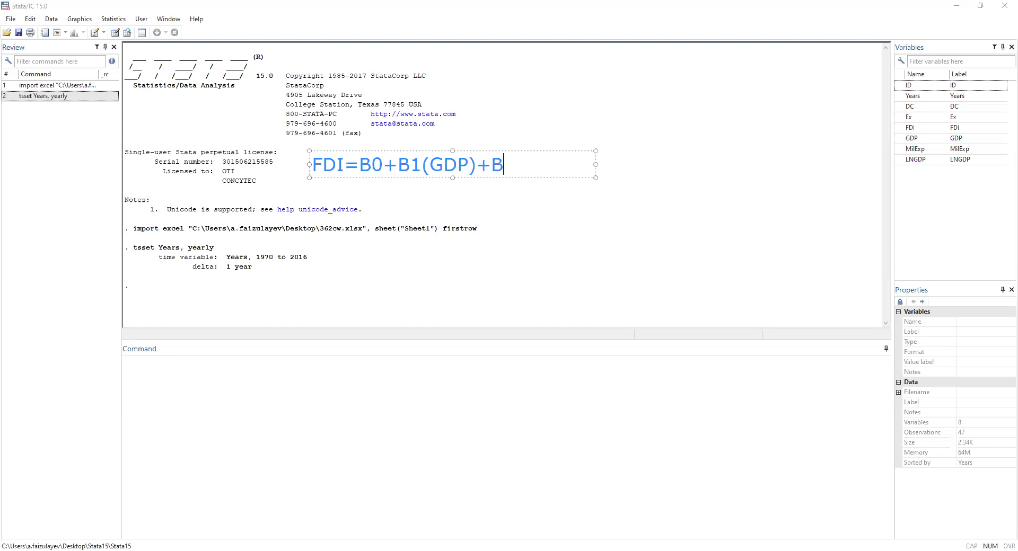
text(2(MilExp)
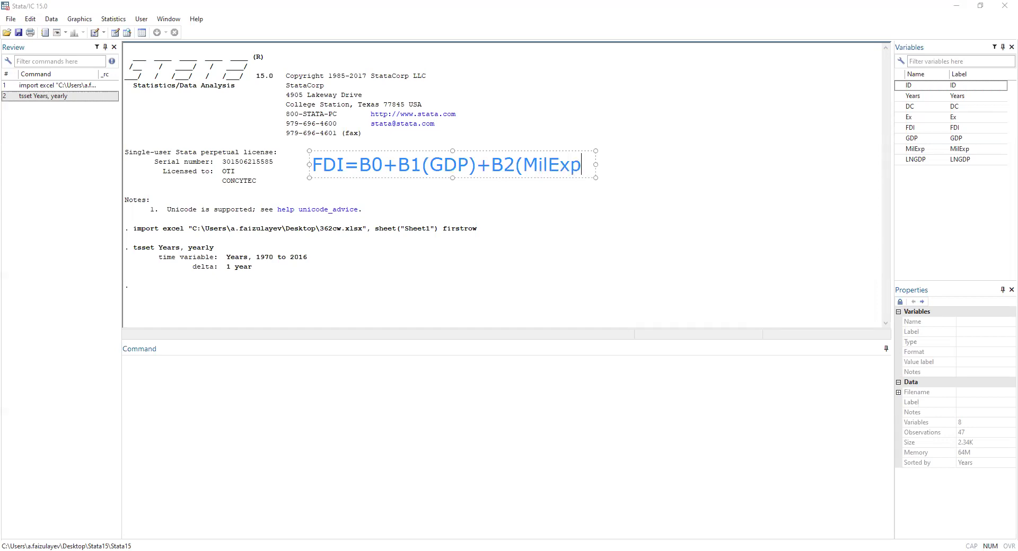
text()+)
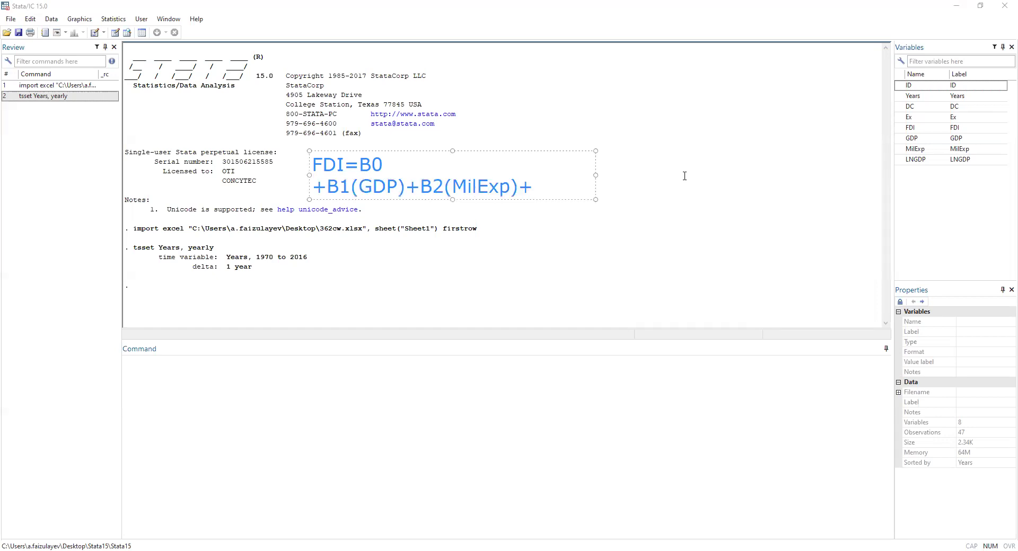
text(Error)
drag(597, 174, 687, 167)
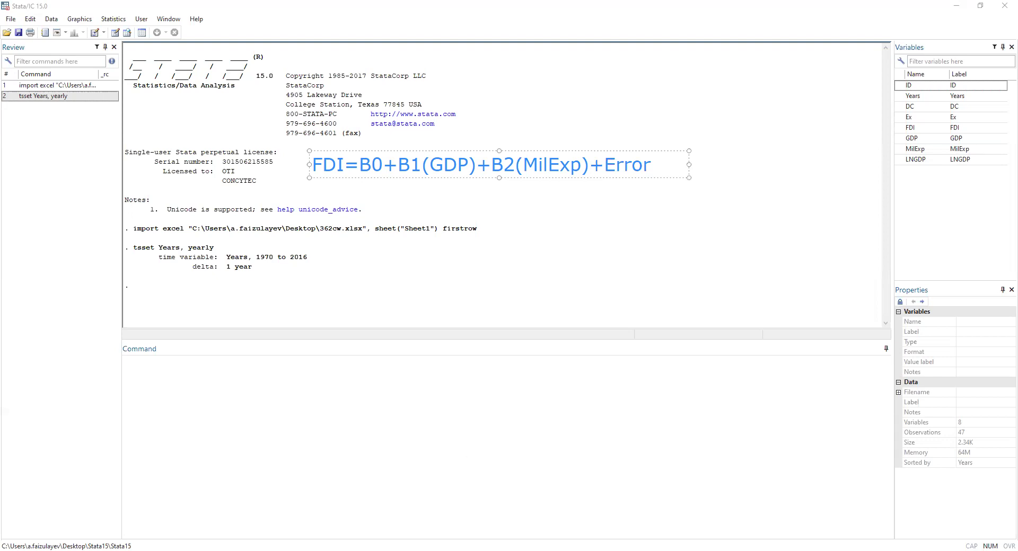
Step: Add a second model line to the annotation reading "Wages=b0+b1(edu)+b2(exp)+error"
key(alt+Tab)
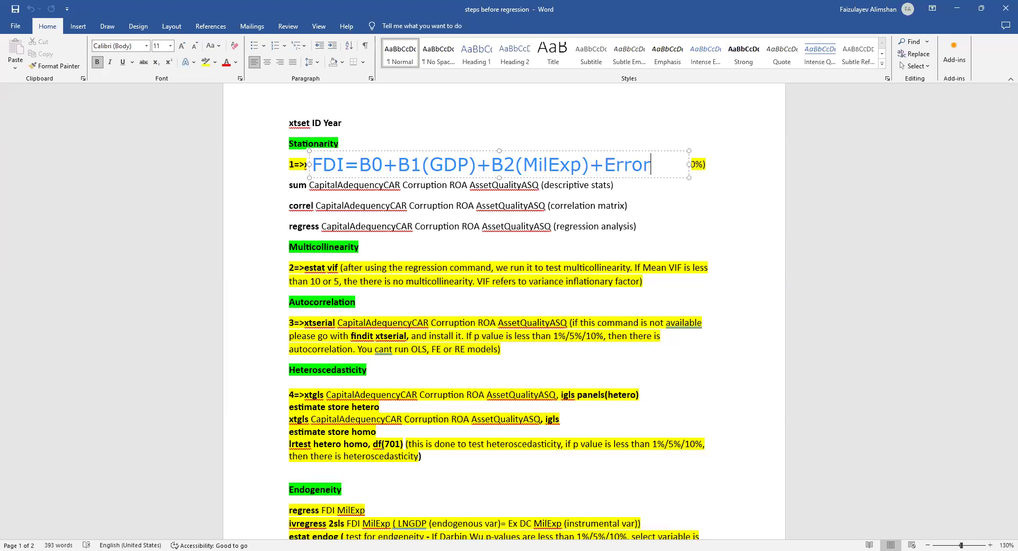
key(alt+Tab)
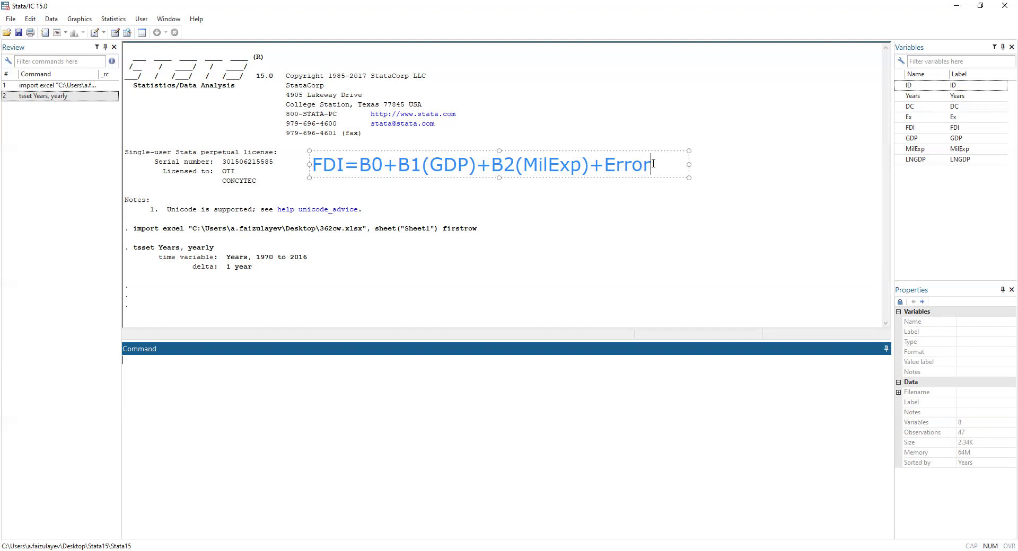
click(700, 167)
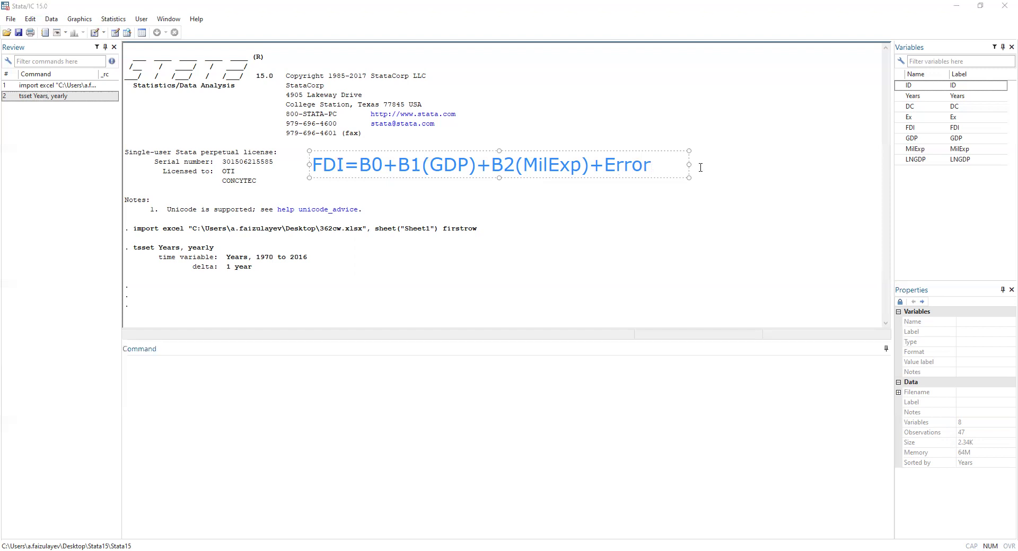
key(Return)
text(Wages=)
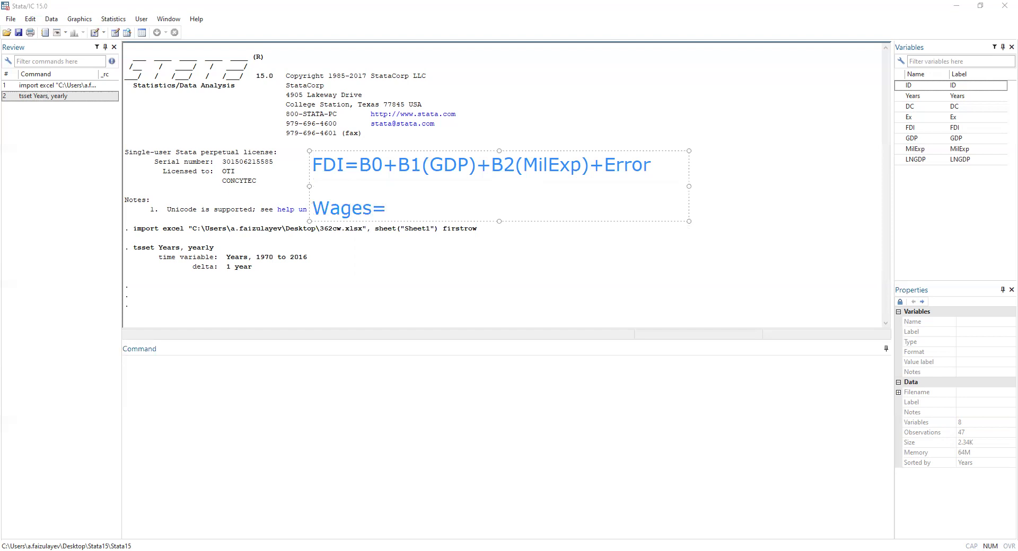
text(b0+b1(ed)
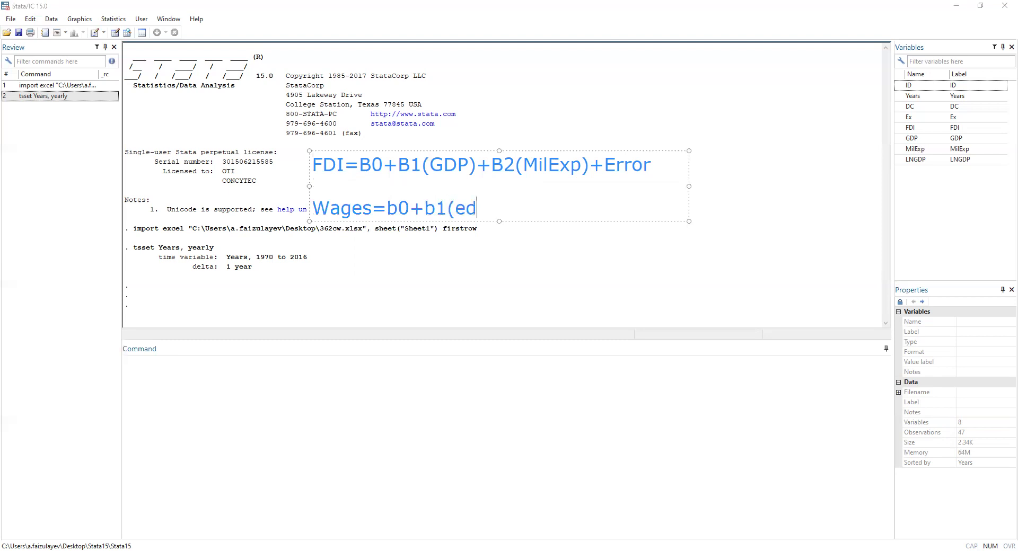
text(u)+b2(exp))
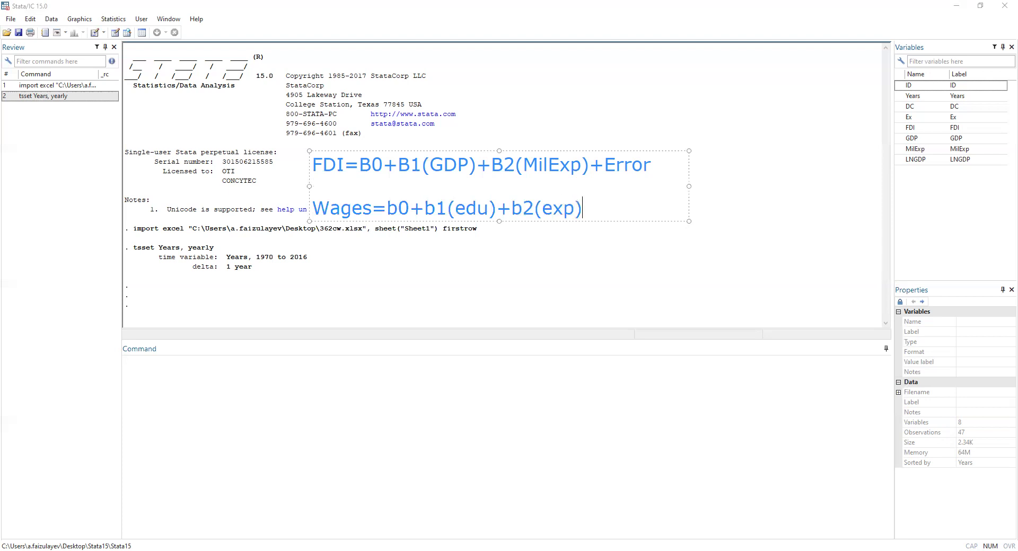
text(+error)
Step: Go over the terms of the Wages model and delete that line from the annotation
click(546, 209)
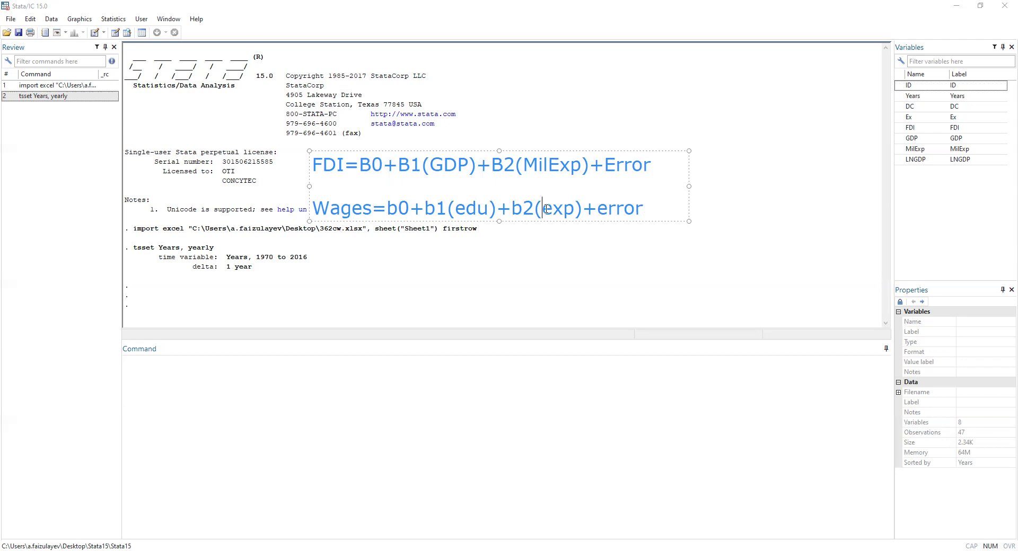
click(469, 207)
click(340, 210)
drag(665, 209, 312, 208)
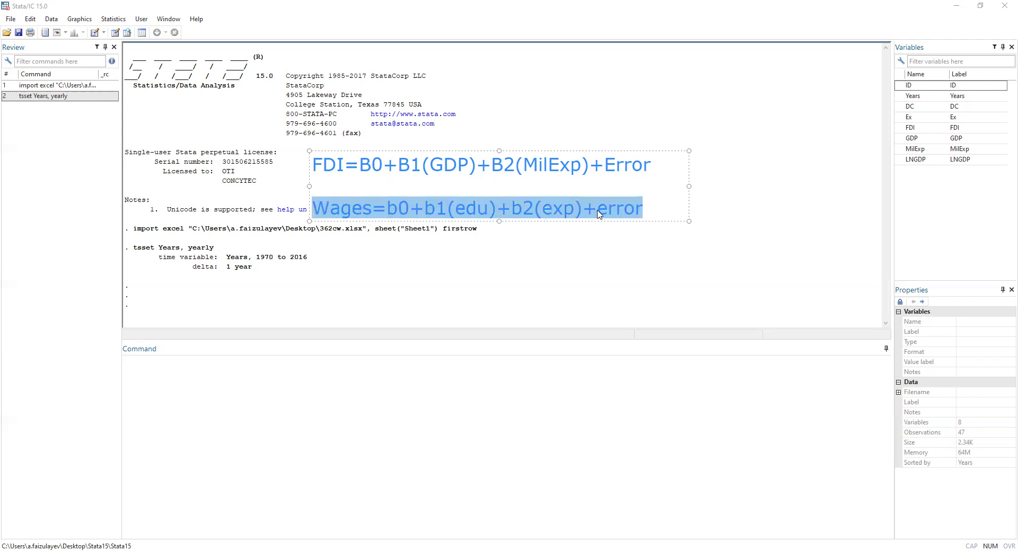
click(643, 204)
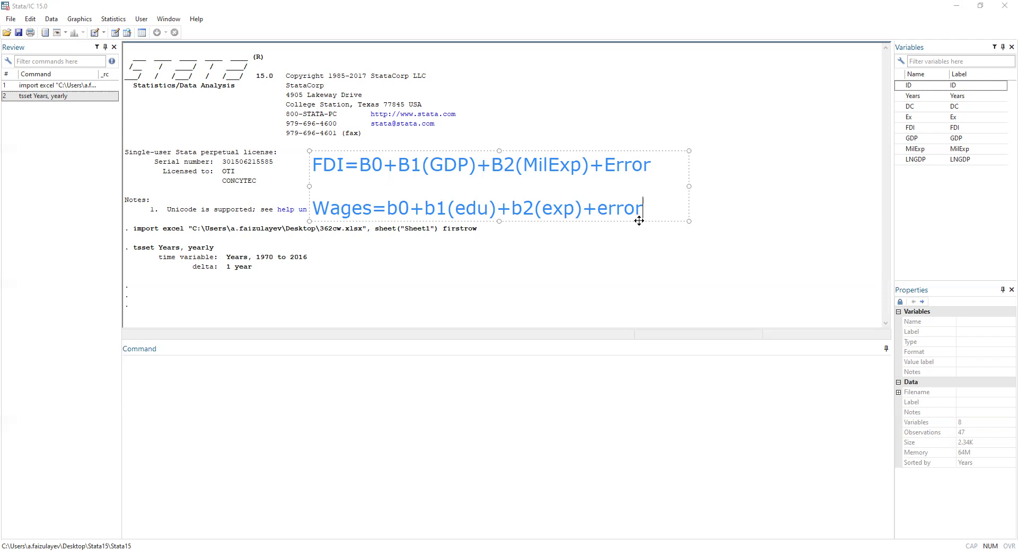
drag(643, 206, 374, 208)
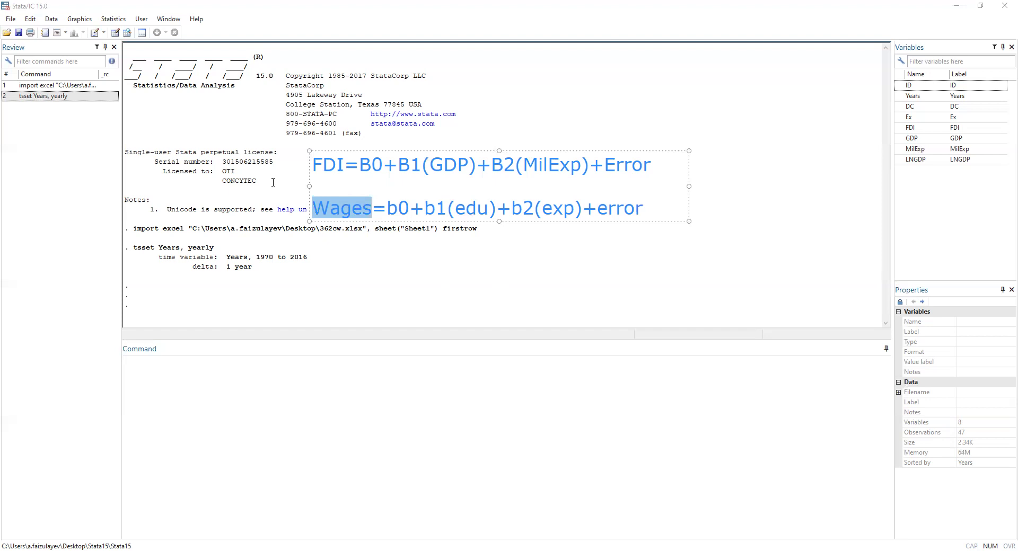
drag(644, 209, 304, 197)
key(Delete)
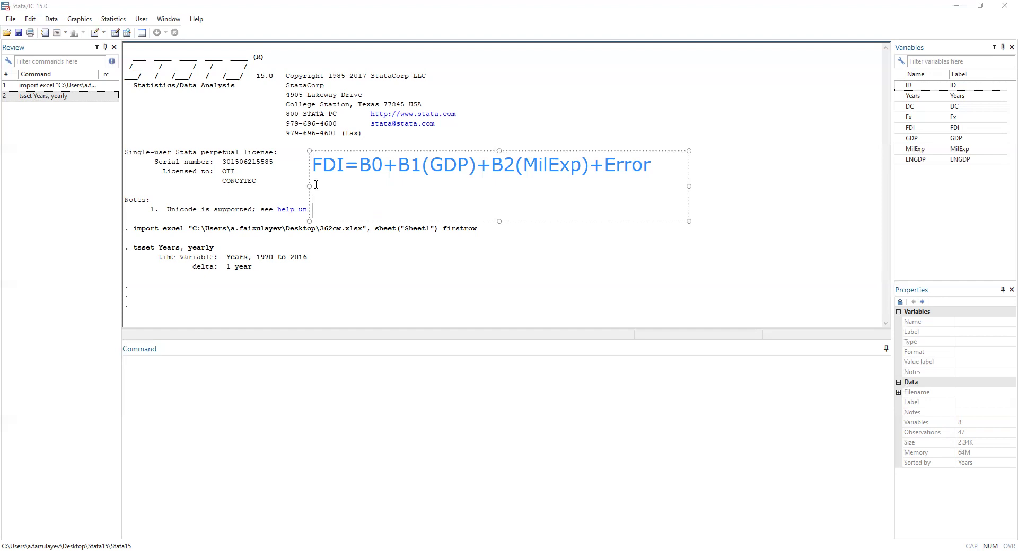
Step: Examine the dependent variable FDI and the regressors GDP and MilExp in the annotated model, and finish editing the annotation
drag(345, 165, 311, 165)
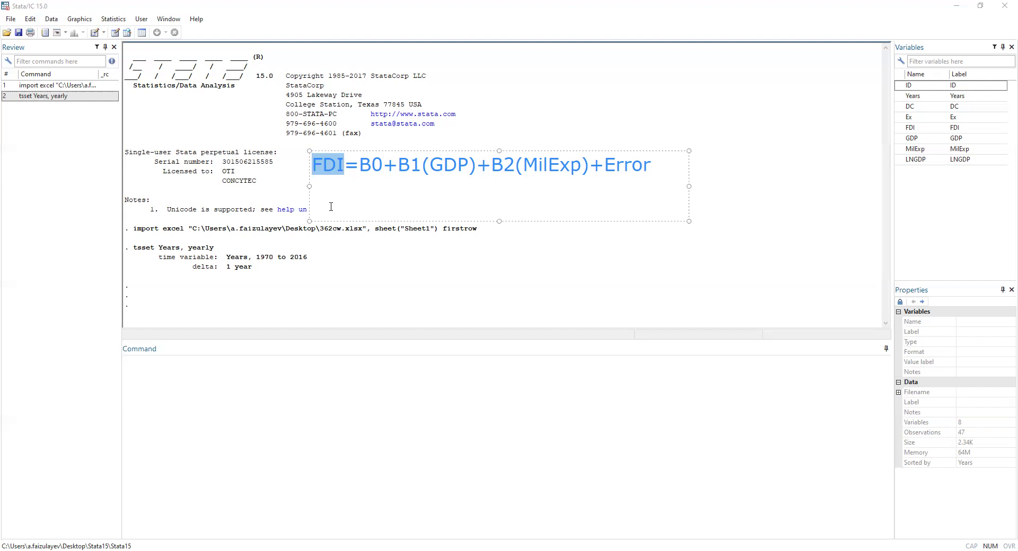
drag(360, 165, 635, 166)
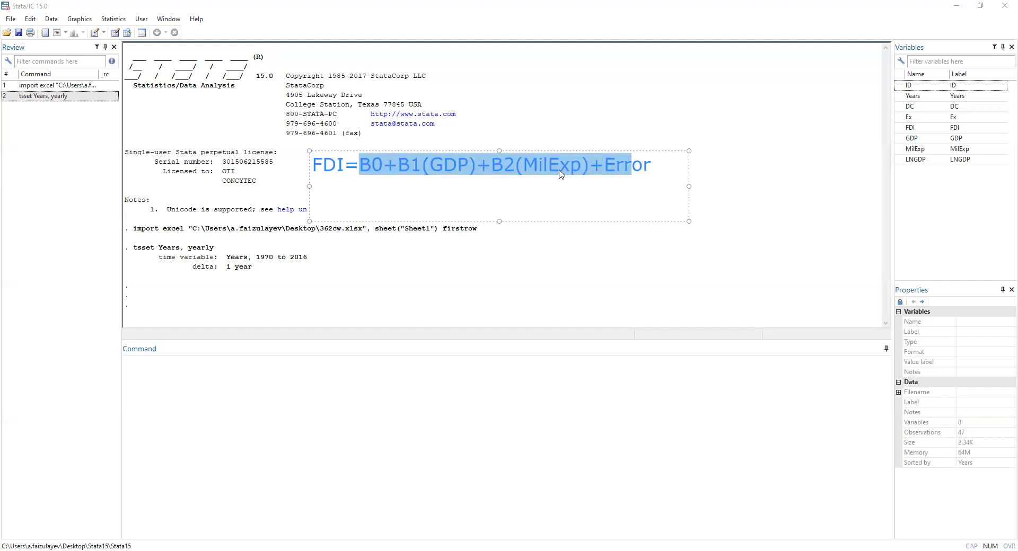
click(340, 165)
drag(348, 164, 312, 164)
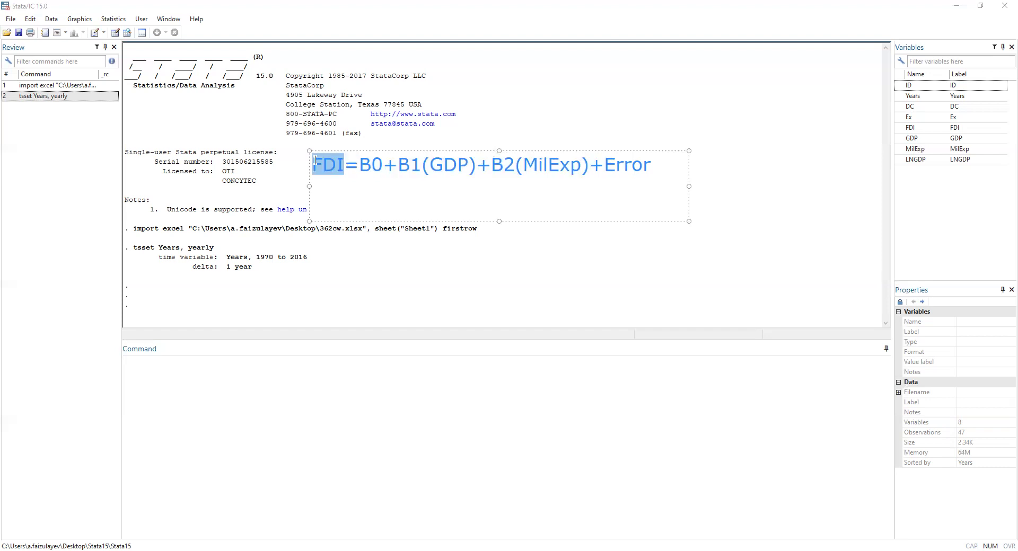
click(650, 164)
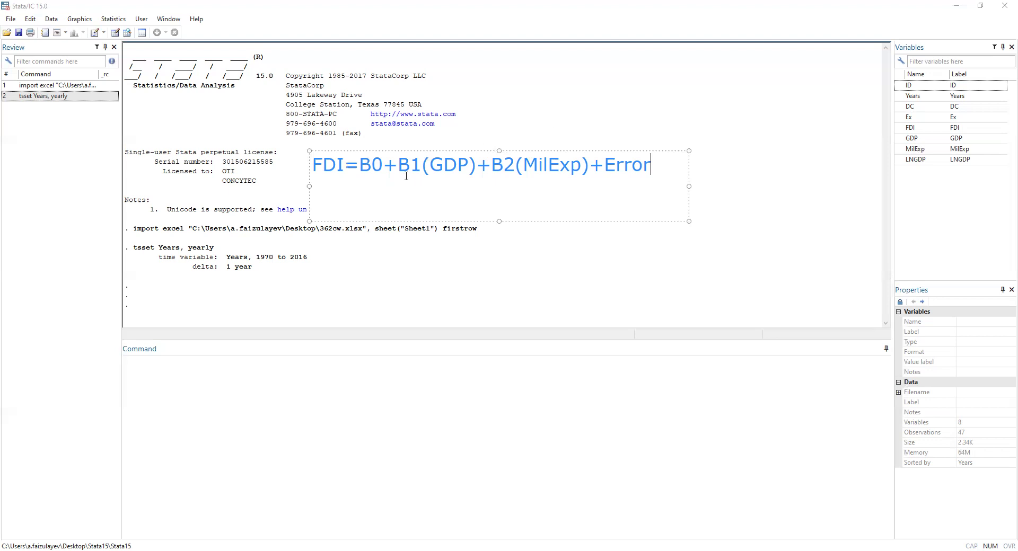
drag(442, 163, 456, 163)
double_click(455, 165)
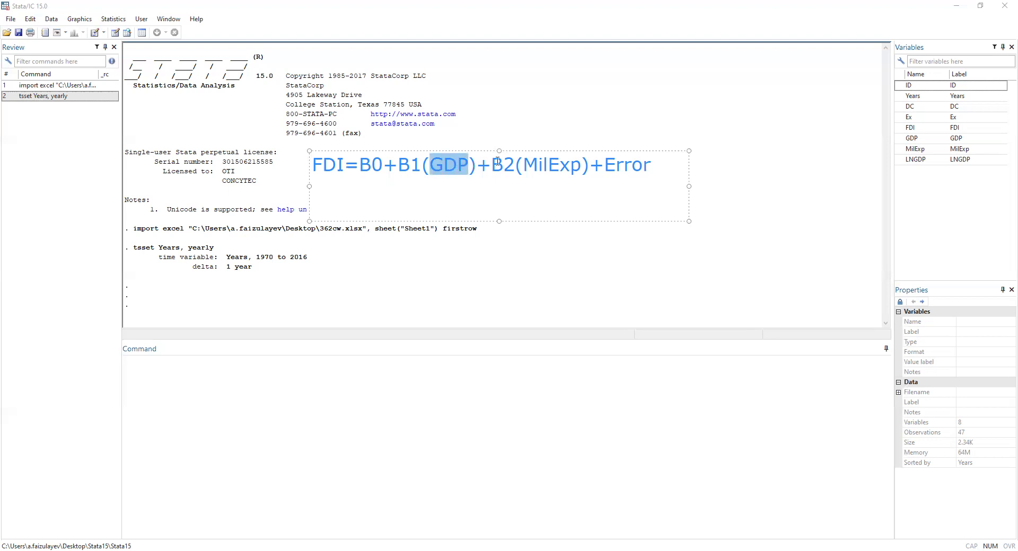
click(544, 165)
double_click(545, 164)
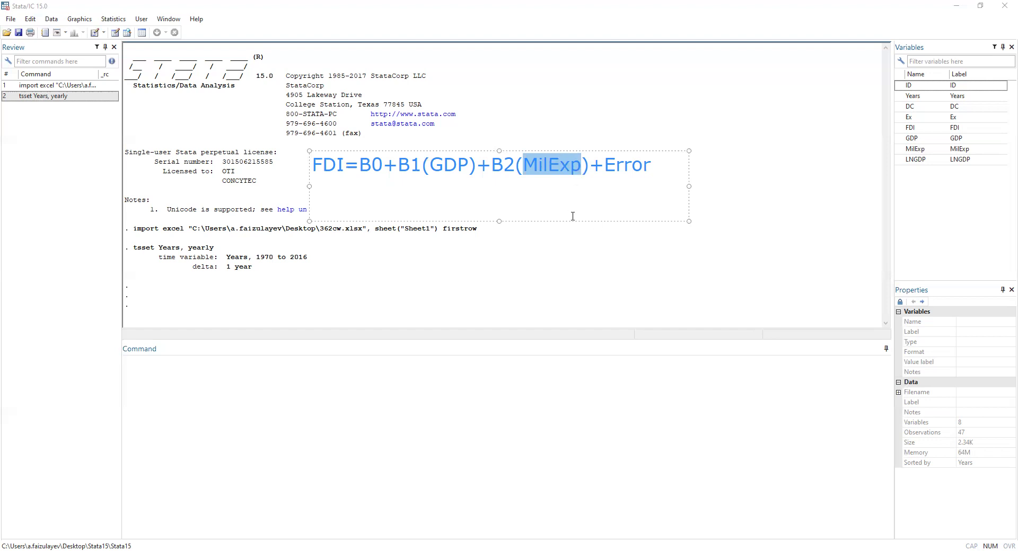
triple_click(560, 170)
click(424, 165)
drag(442, 166, 457, 165)
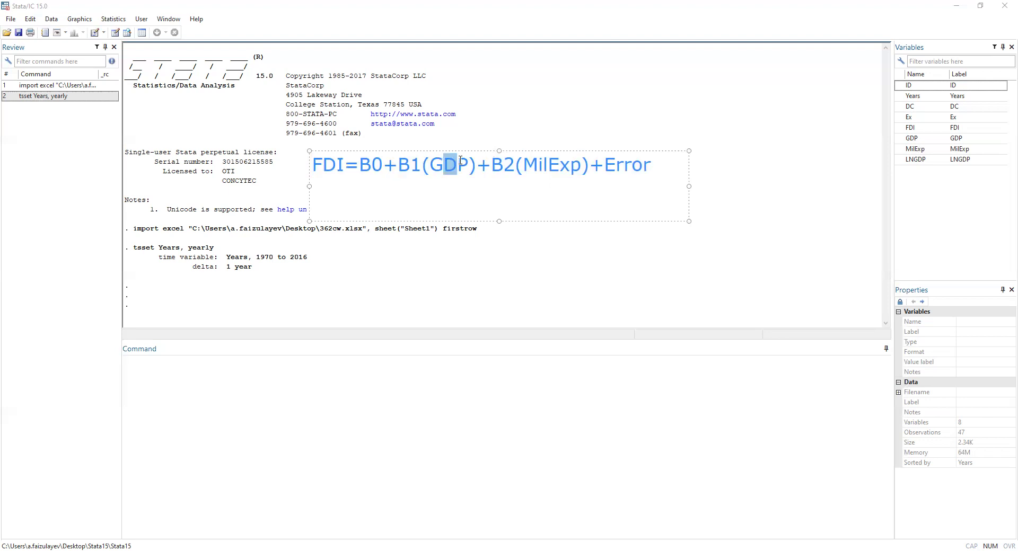
double_click(434, 166)
click(686, 168)
click(748, 206)
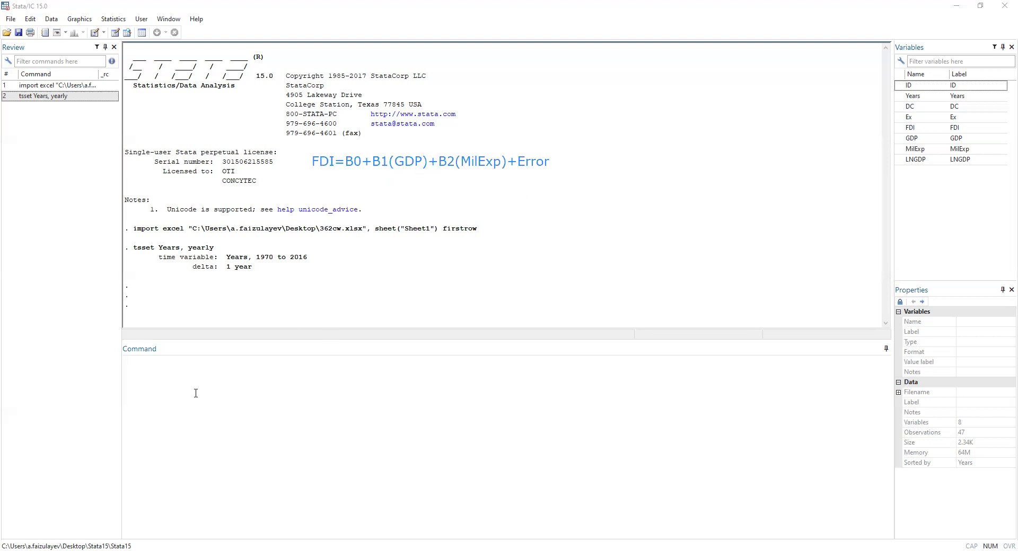
Step: Run a linear regression of FDI on LNGDP and MilExp with the command "regress FDI LNGDP MilExp"
click(212, 407)
click(247, 387)
text(regress)
scroll(247, 387, up, 5)
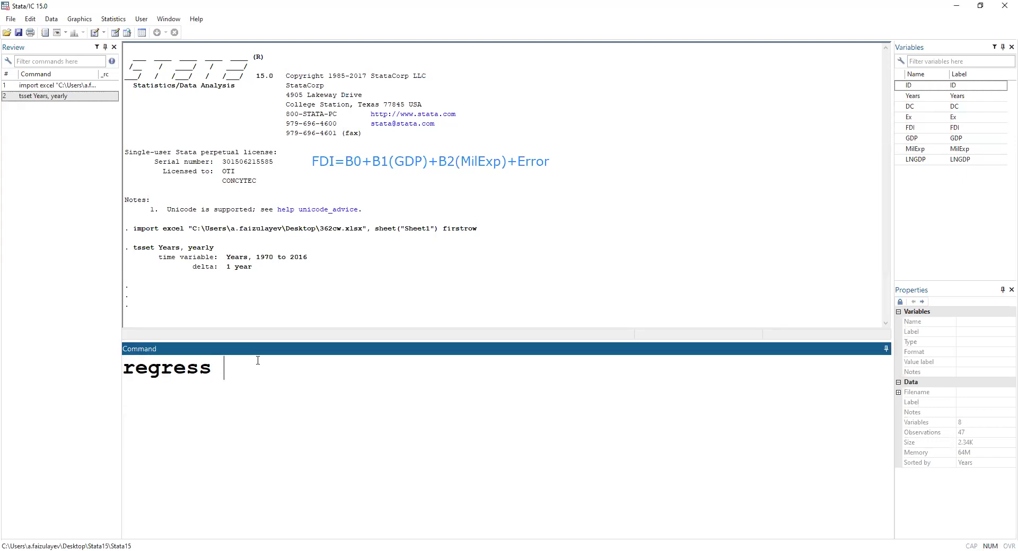
double_click(907, 128)
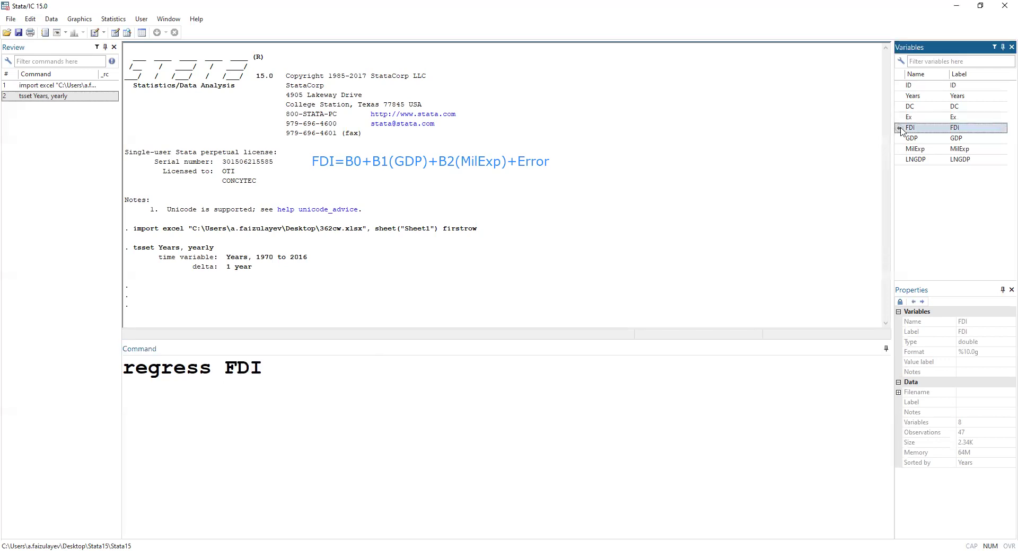
double_click(909, 159)
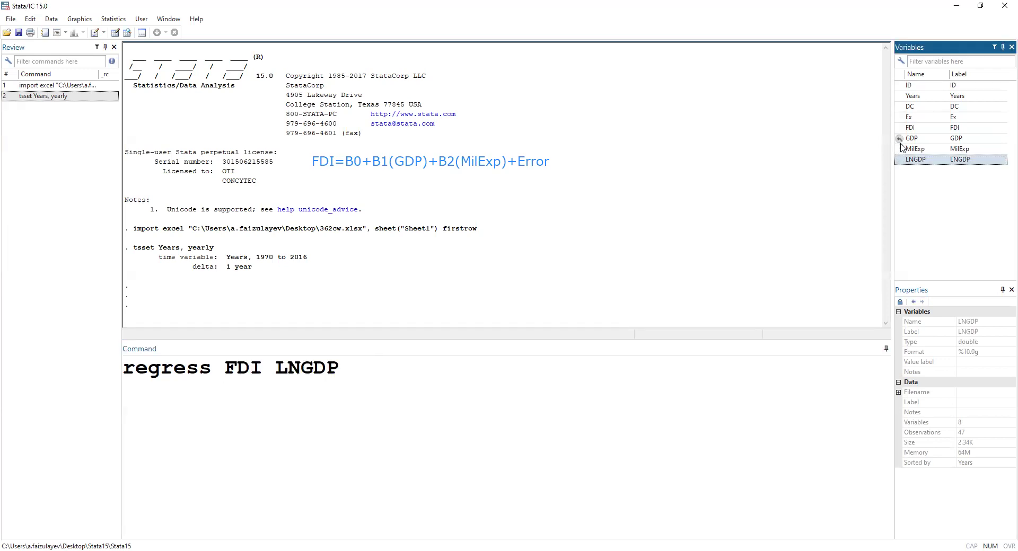
double_click(899, 150)
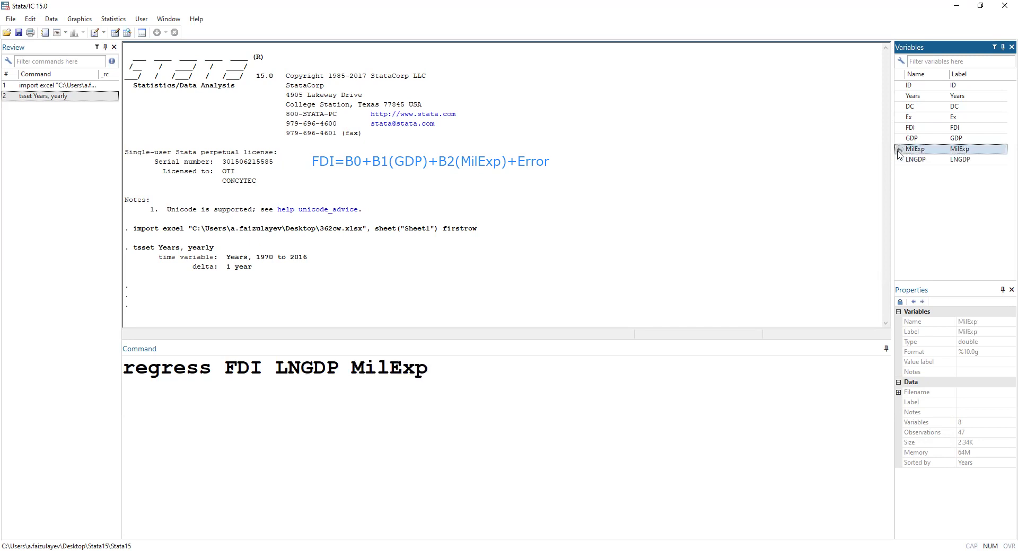
click(454, 379)
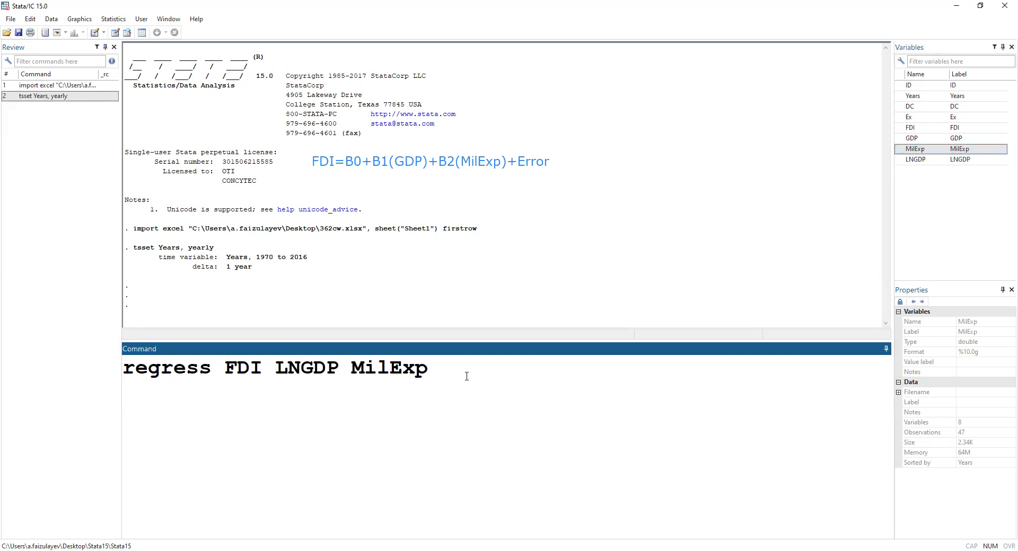
key(Return)
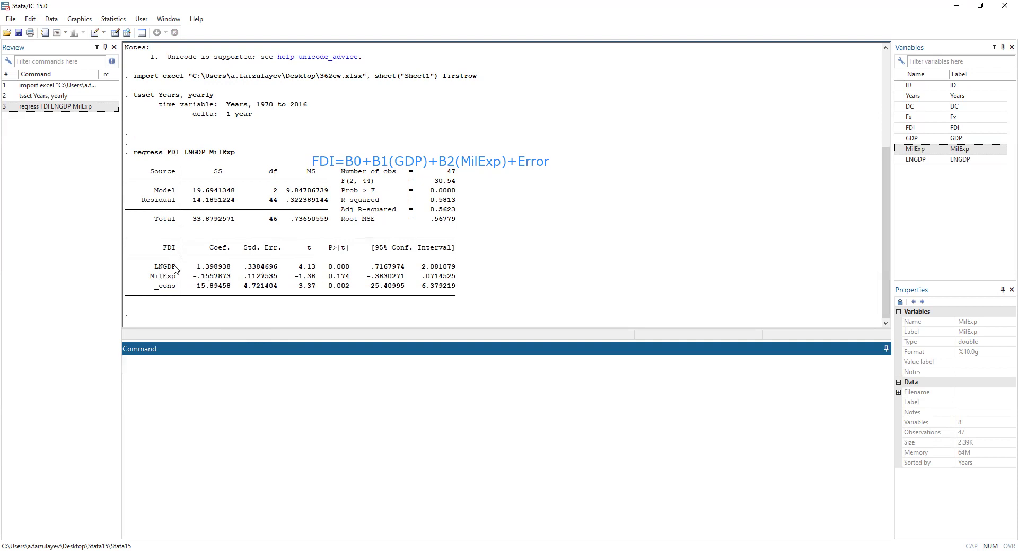
Step: Check the p-value of MilExp in the regression output, consult the endogeneity commands in the Word notes and return to Stata
drag(183, 277, 349, 278)
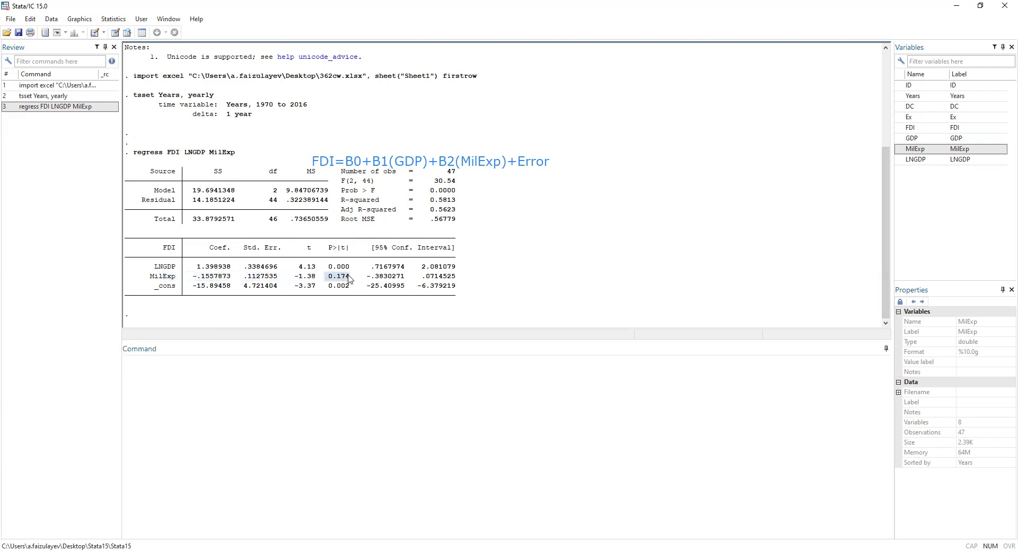
click(253, 394)
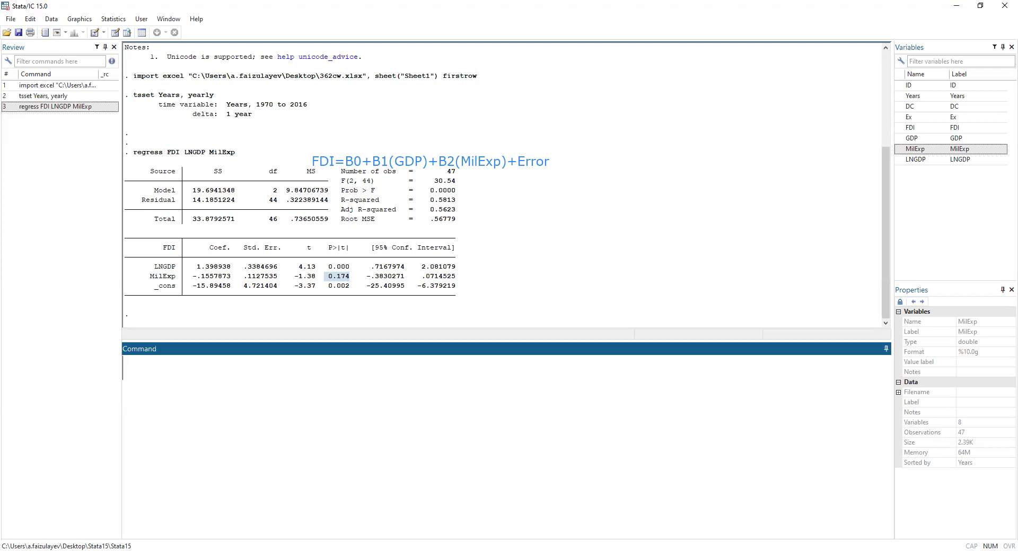
key(alt+Tab)
scroll(305, 408, down, 1)
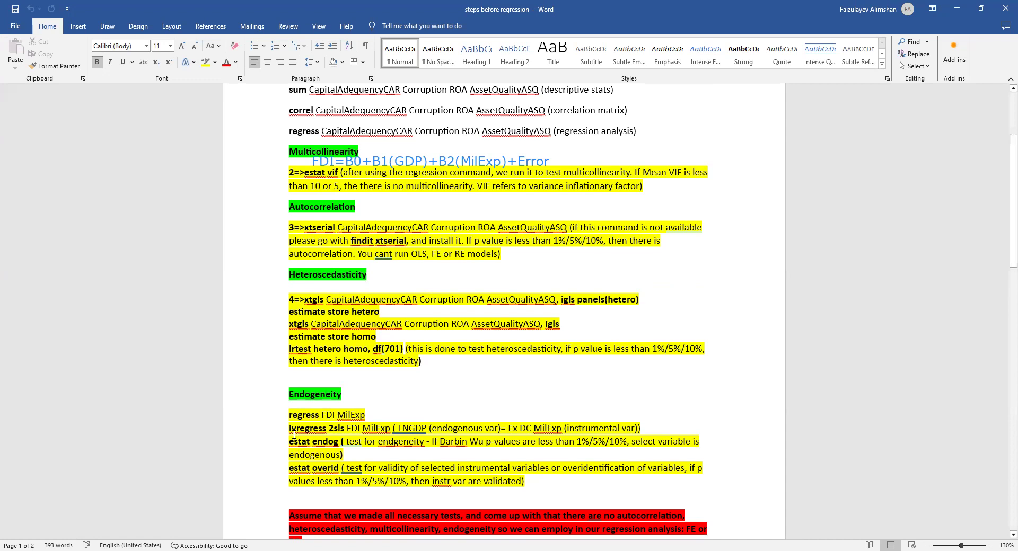
key(alt+Tab)
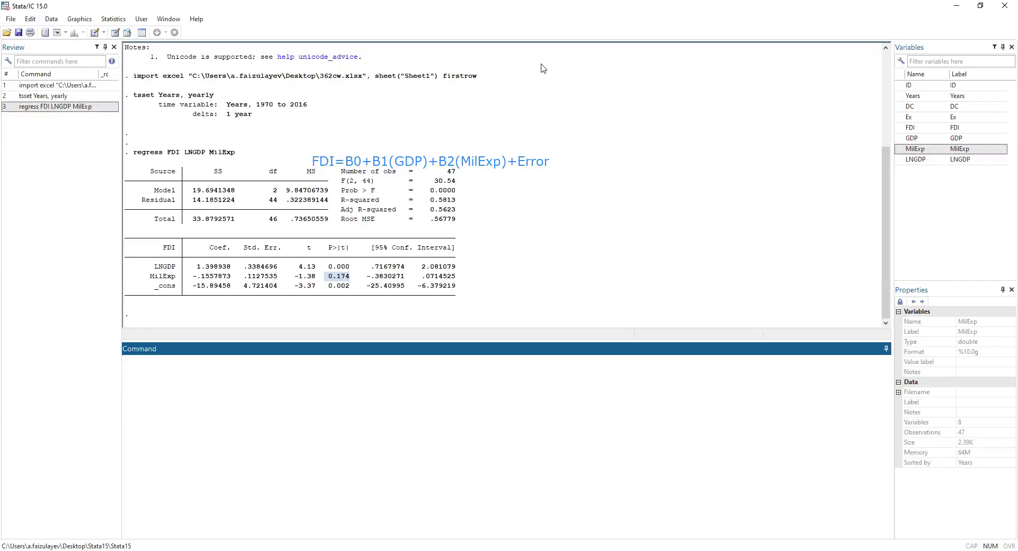
Step: Try to run a Levin-Lin-Chu panel-data unit-root test on FDI with a time trend included
click(113, 19)
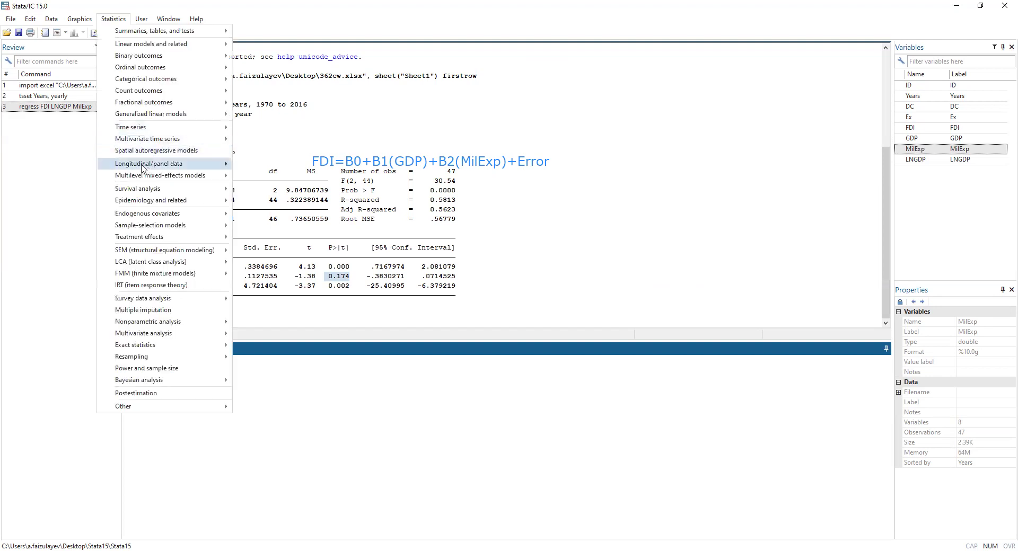
mouse_move(141, 130)
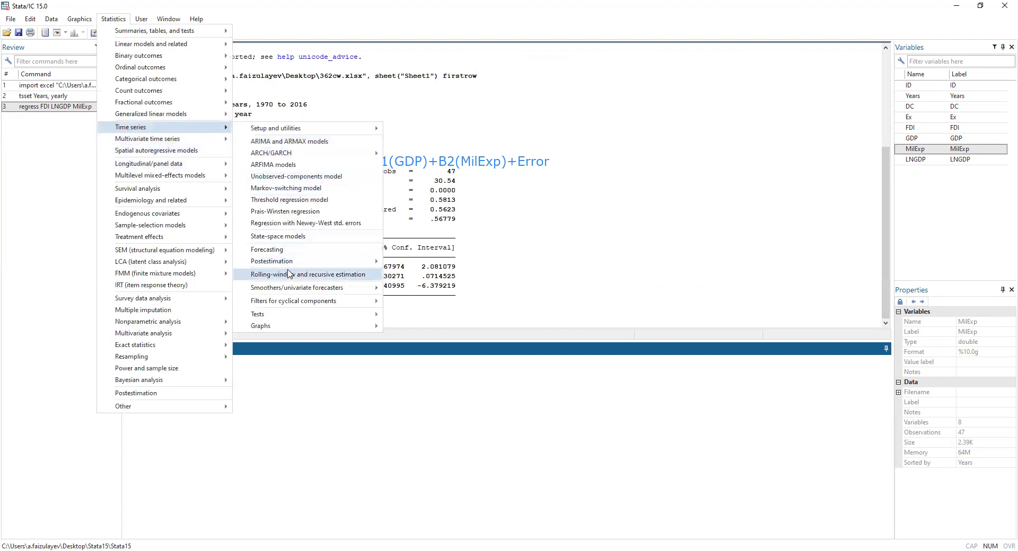
mouse_move(306, 260)
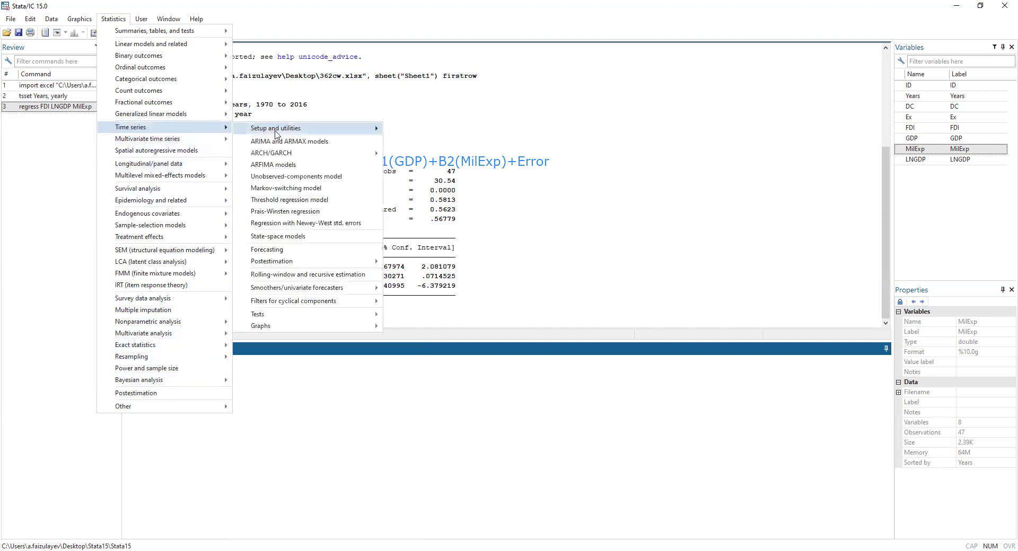
mouse_move(311, 132)
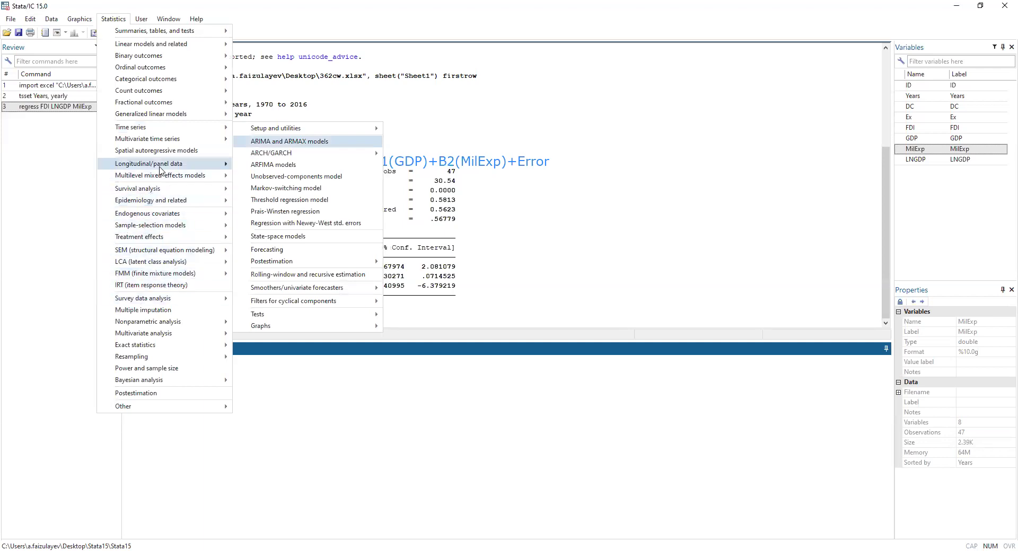
mouse_move(161, 168)
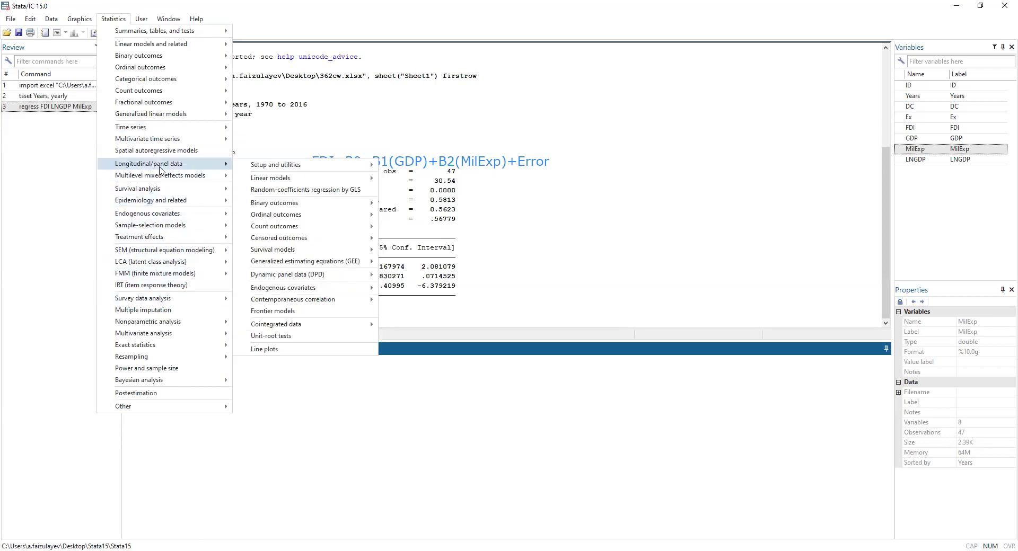
click(340, 341)
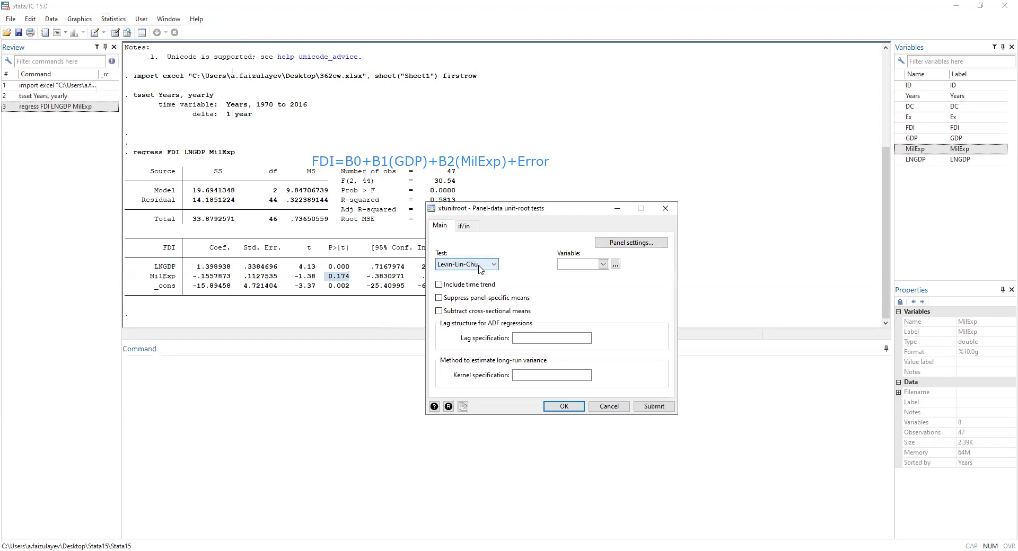
click(480, 265)
click(579, 268)
click(603, 264)
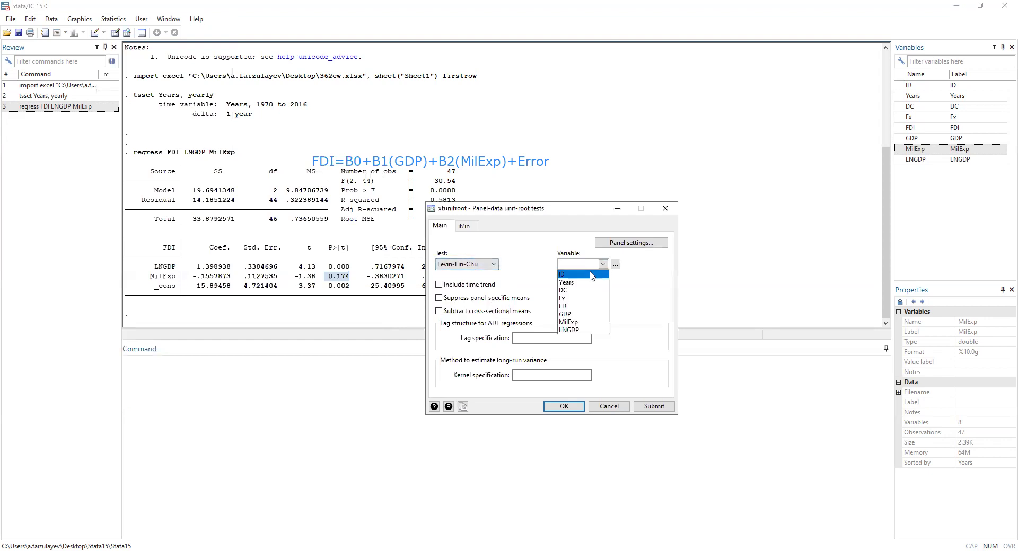
click(573, 307)
click(459, 288)
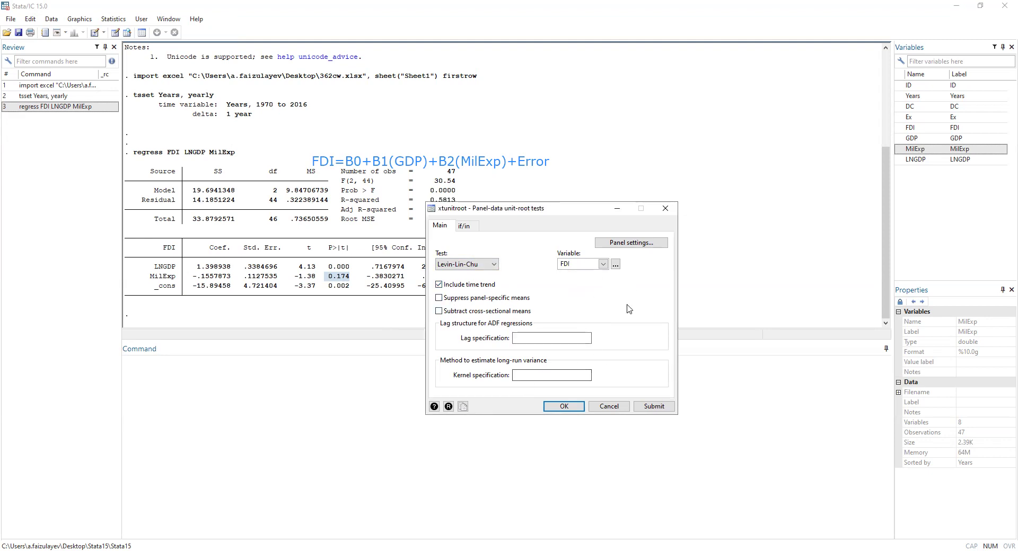
click(644, 407)
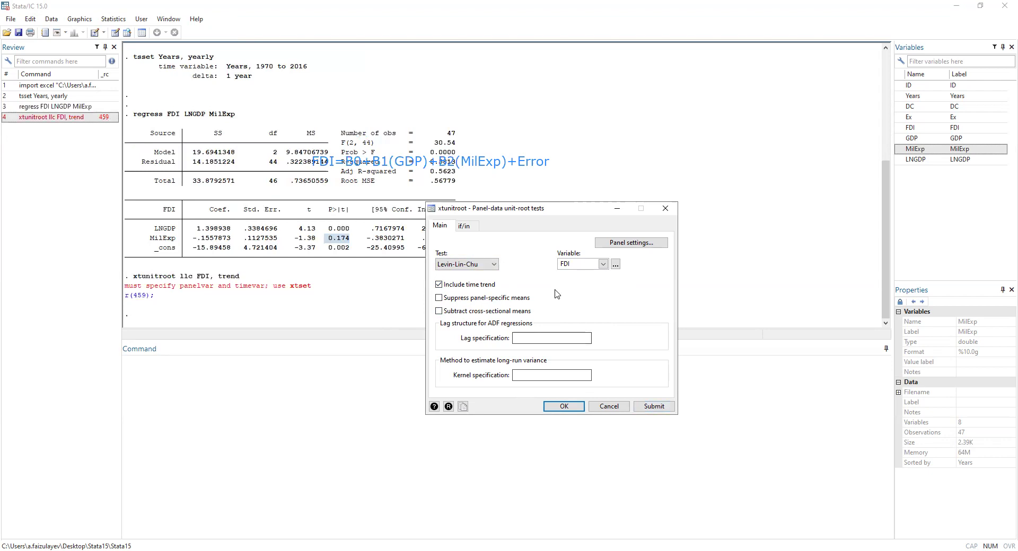
Step: Try the Harris-Tzavalis and Breitung panel unit-root tests on FDI with a time trend, and close the test dialog
click(483, 265)
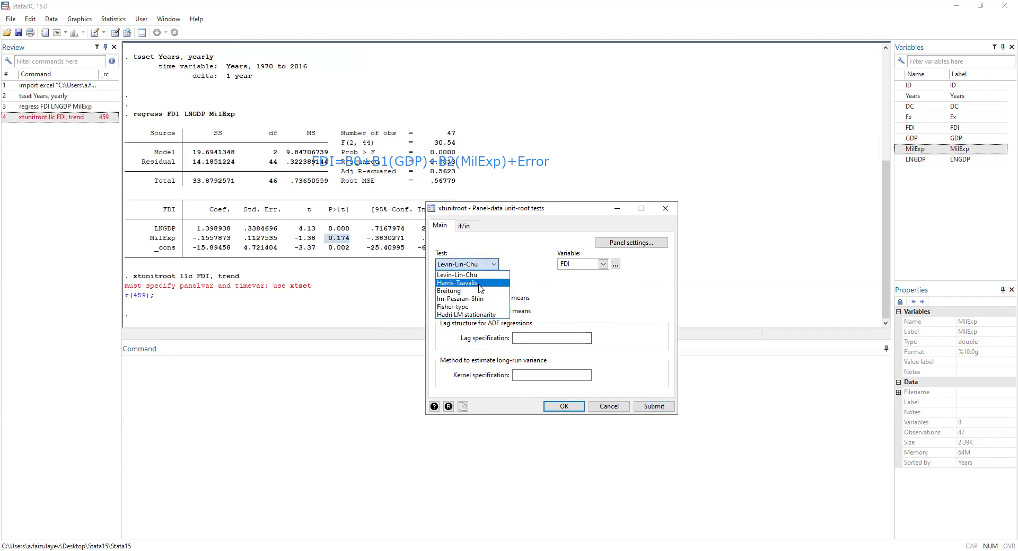
click(480, 283)
click(654, 406)
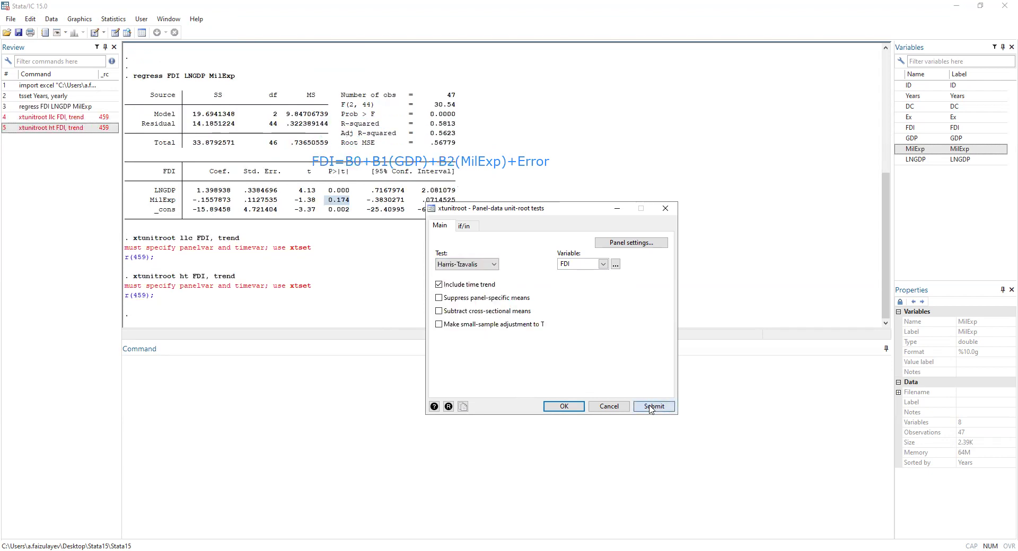
click(484, 267)
click(479, 291)
click(654, 406)
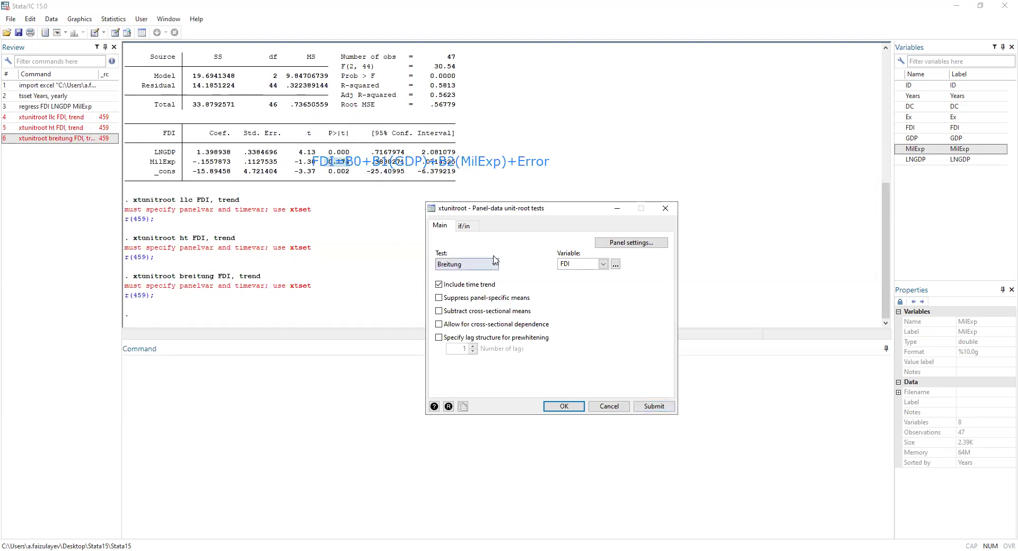
click(665, 209)
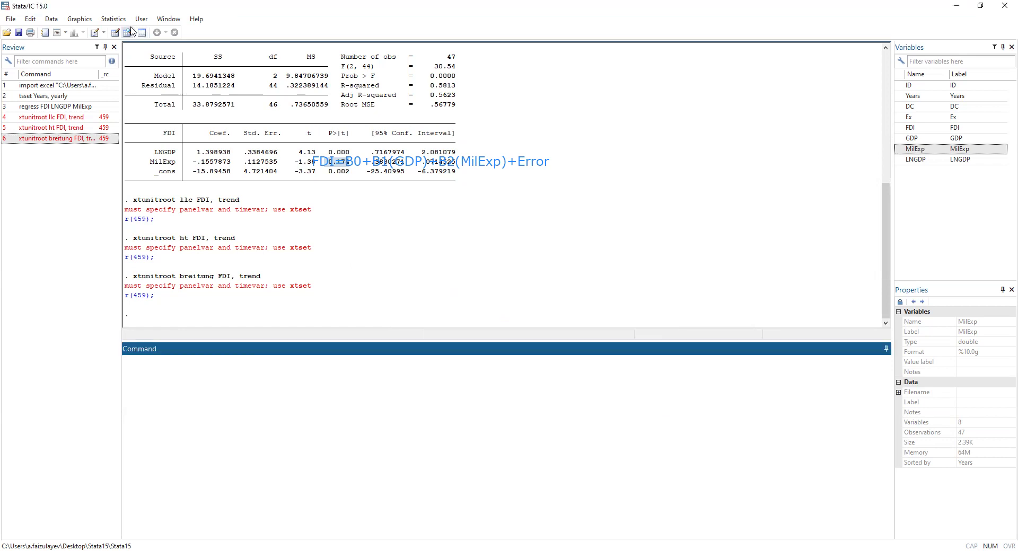
click(114, 19)
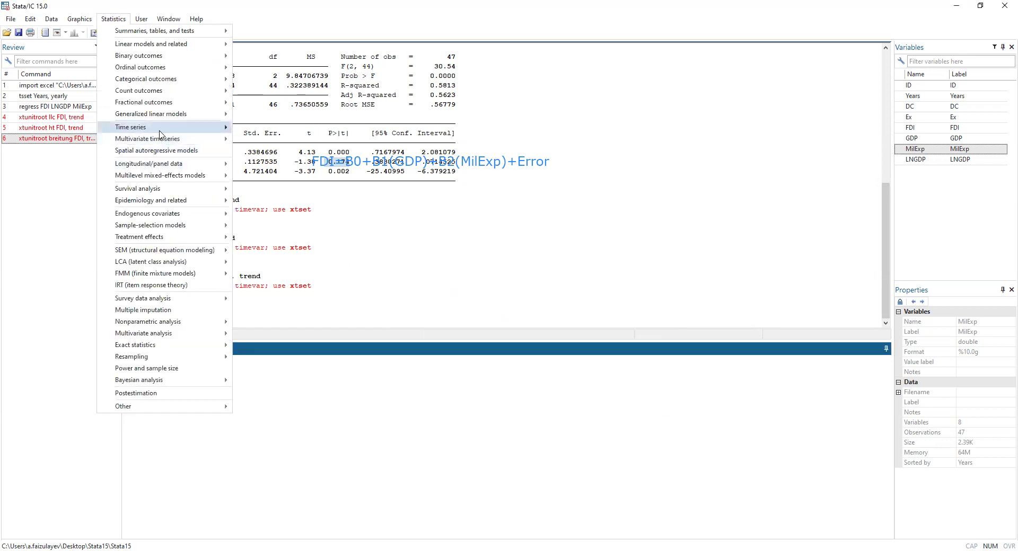
mouse_move(206, 132)
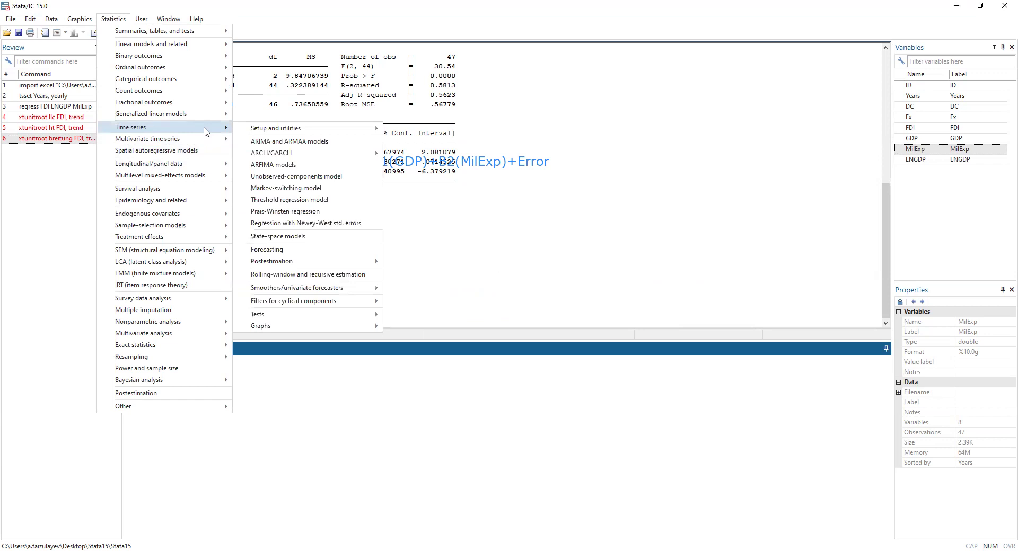
click(82, 150)
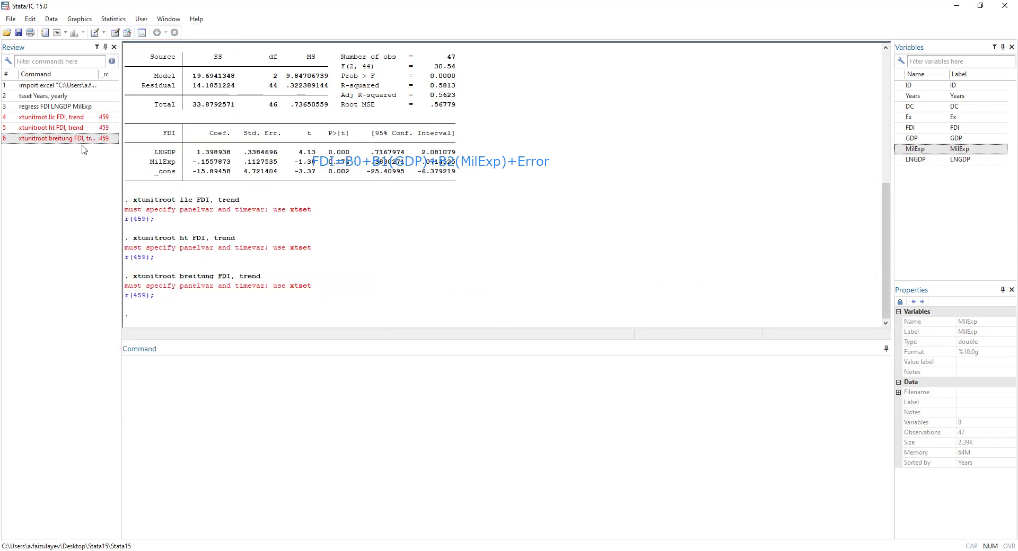
click(67, 96)
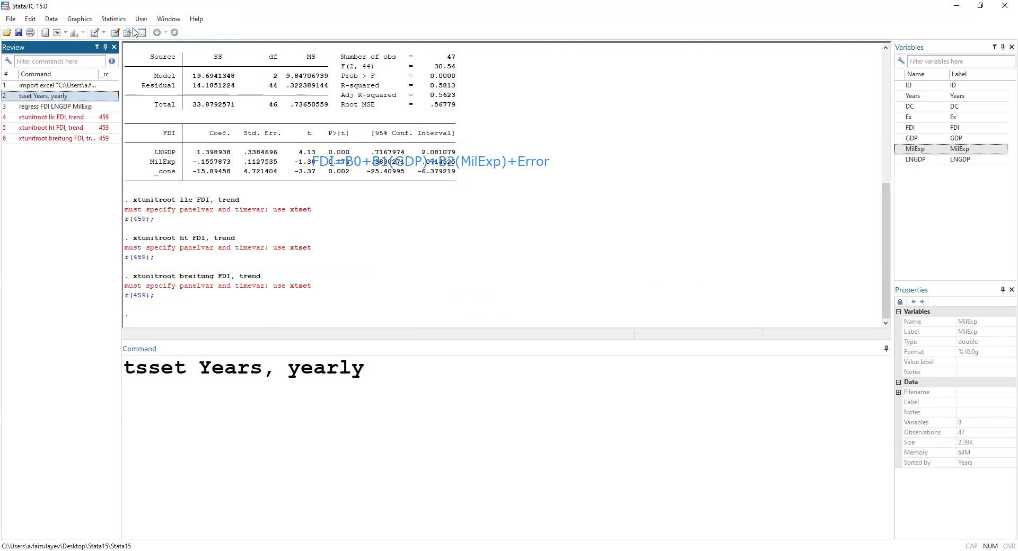
Step: Run an Augmented Dickey-Fuller unit-root test on FDI with a trend term and 0 lagged differences, and close the dialog
click(113, 19)
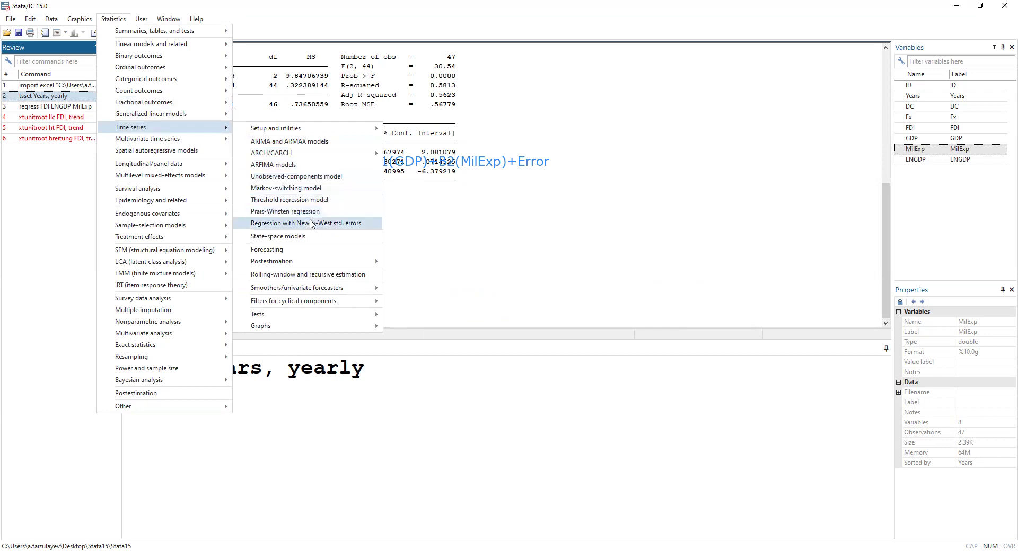
mouse_move(332, 262)
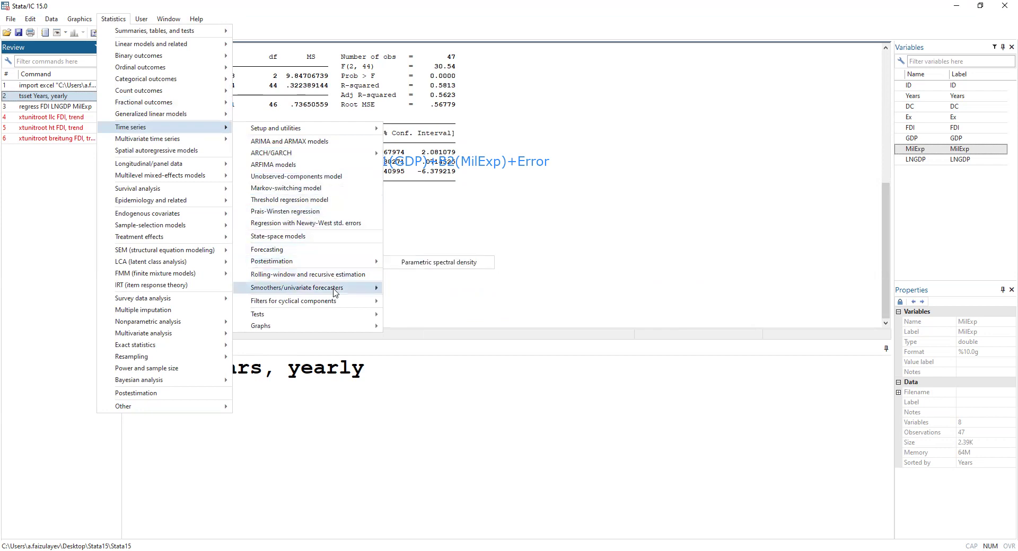
mouse_move(345, 316)
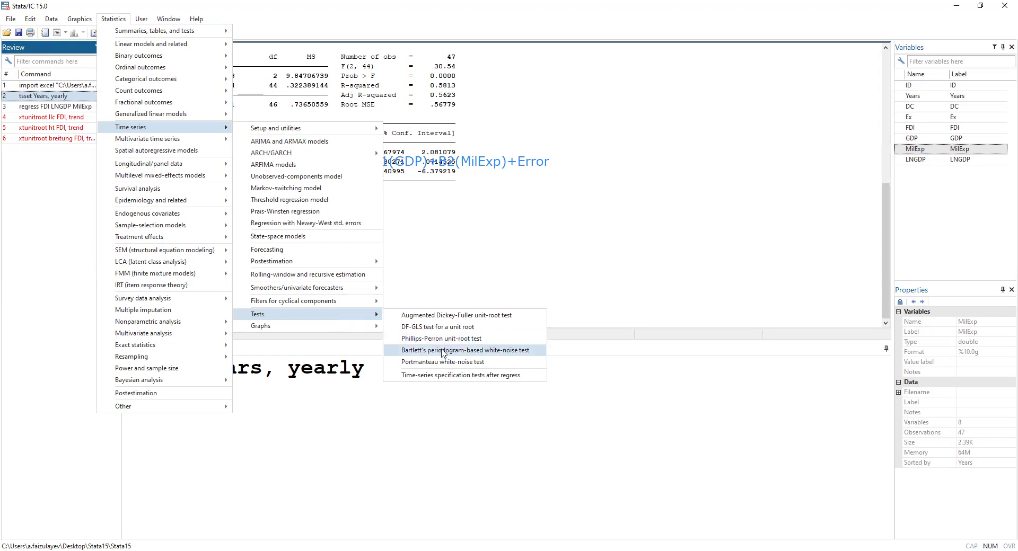
click(470, 317)
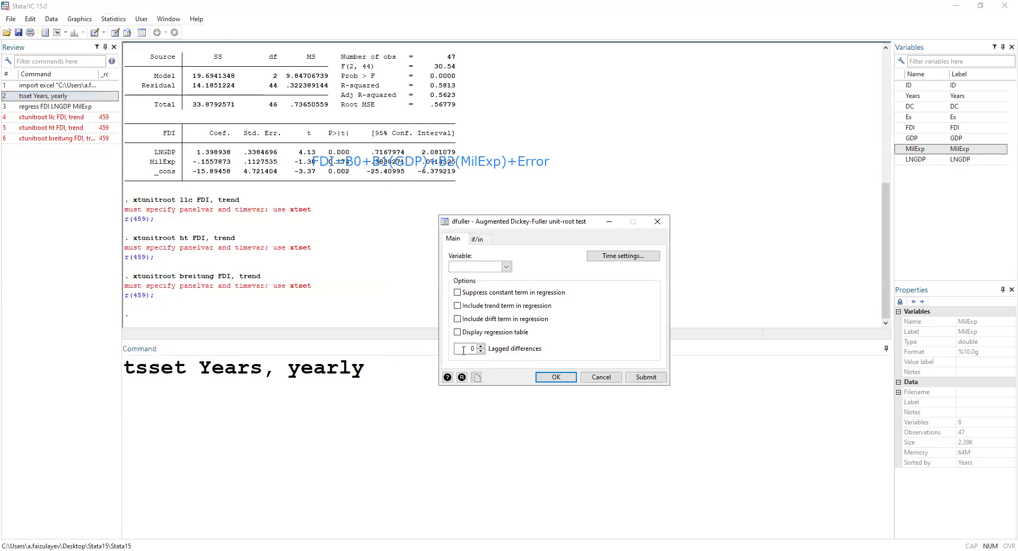
click(478, 266)
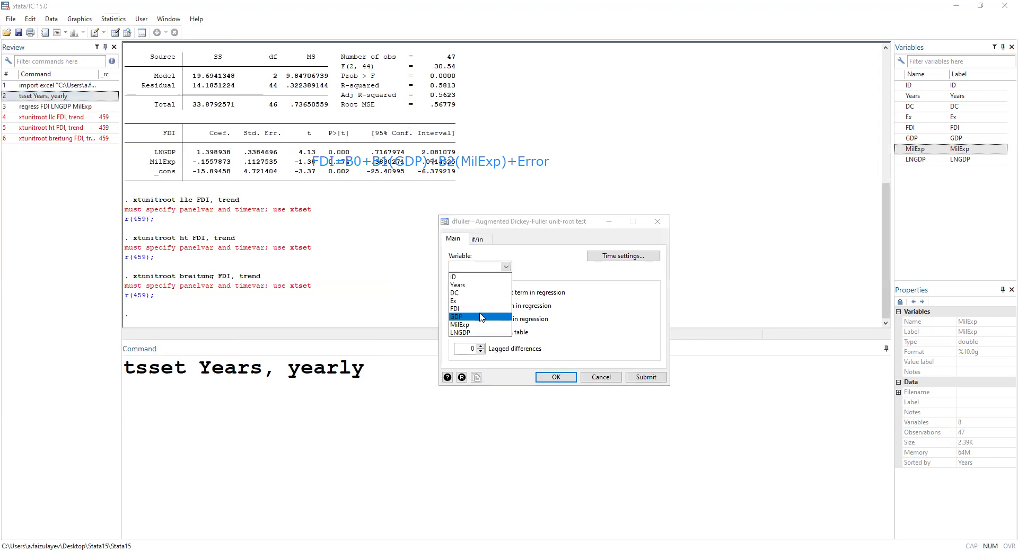
click(481, 314)
click(459, 294)
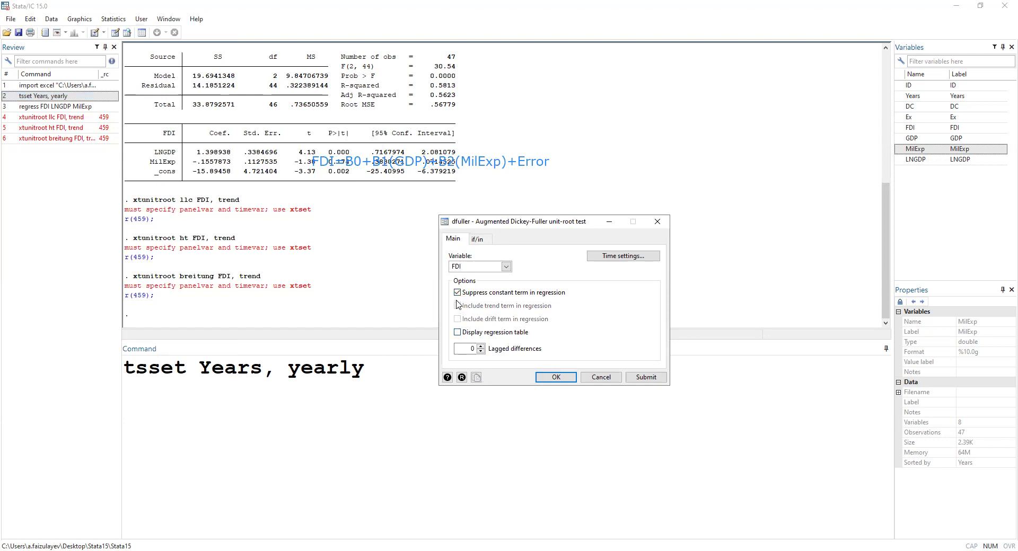
click(457, 293)
click(456, 306)
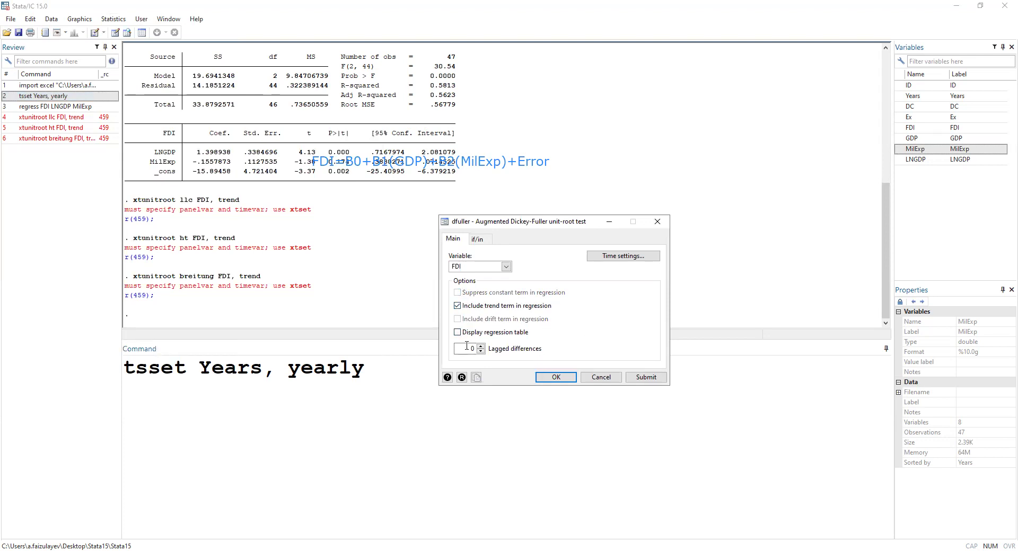
click(639, 380)
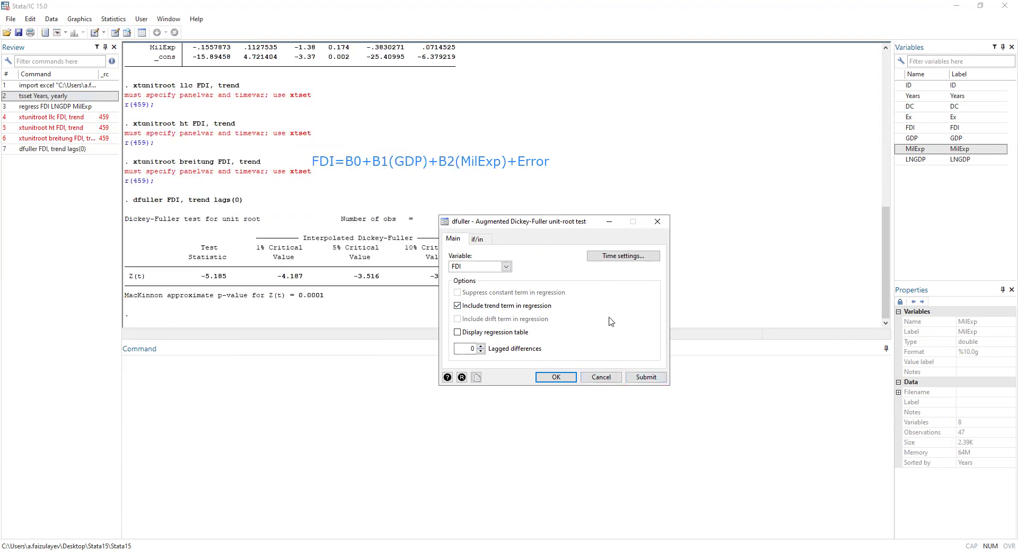
drag(530, 222, 473, 219)
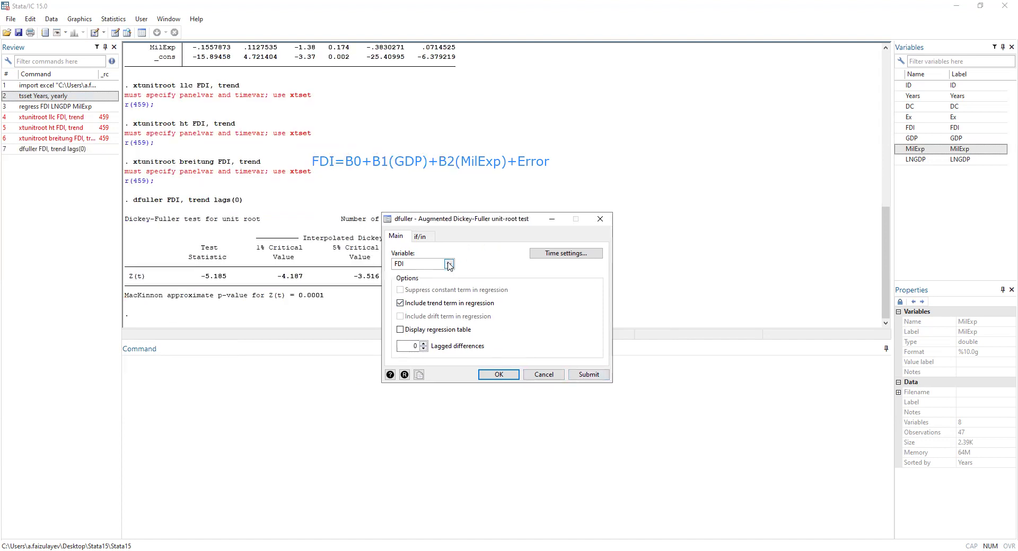
click(600, 218)
Step: Check the MacKinnon approximate p-value in the Dickey-Fuller output for FDI
click(114, 19)
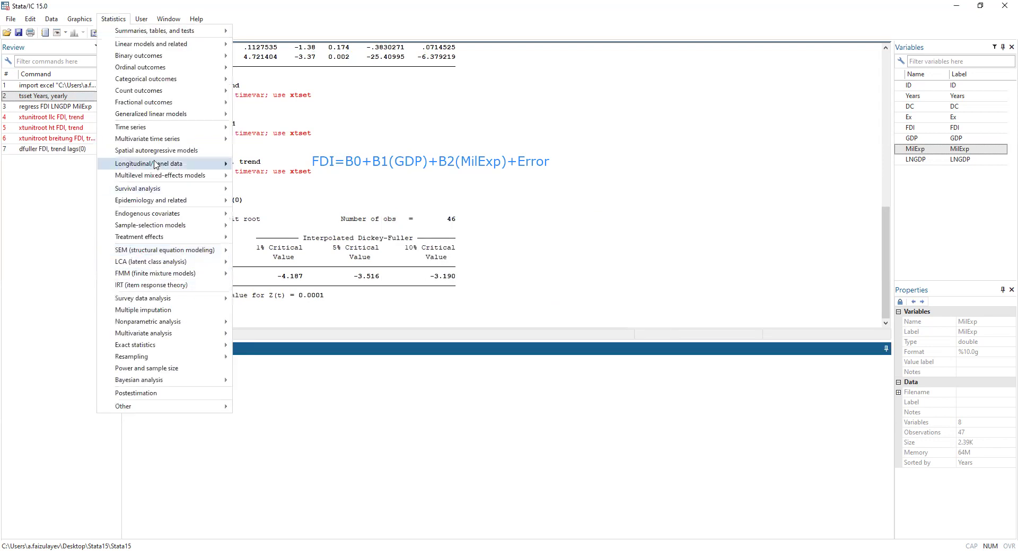
mouse_move(222, 138)
click(509, 199)
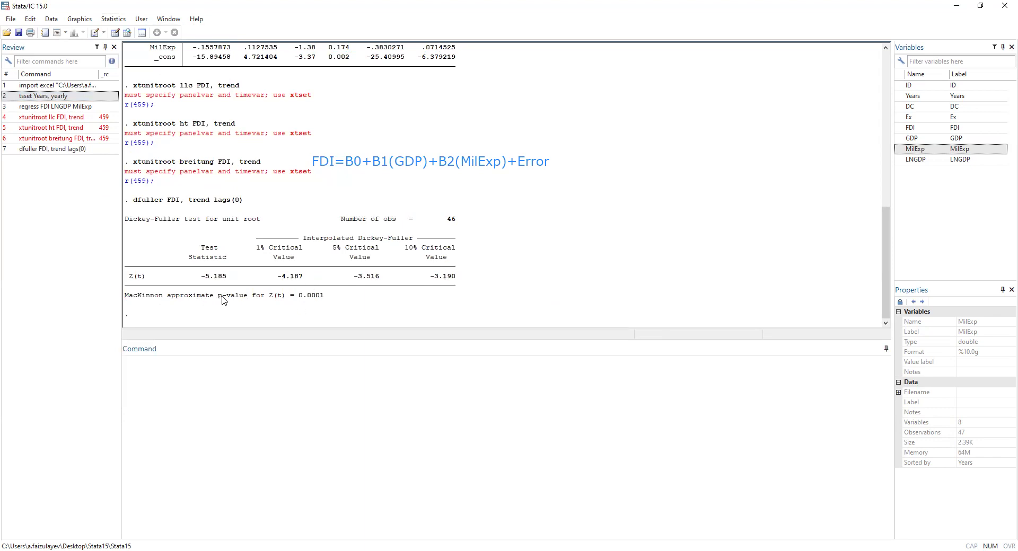
drag(227, 296, 293, 303)
click(326, 303)
click(293, 303)
Step: Run the Dickey-Fuller test on LNGDP with the command "dfuller LNGDP , trend lags(0)" and check its p-value
click(296, 415)
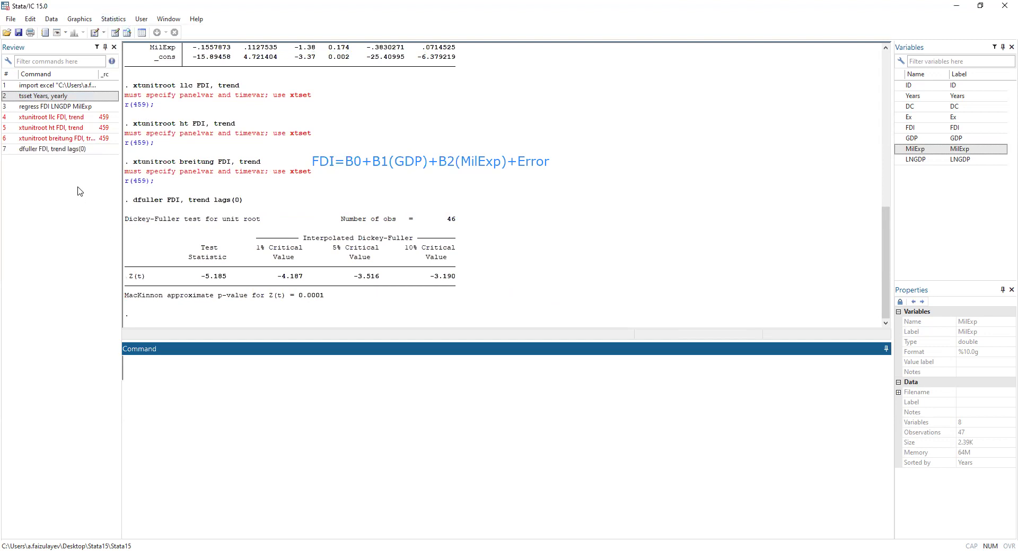
click(53, 149)
double_click(234, 383)
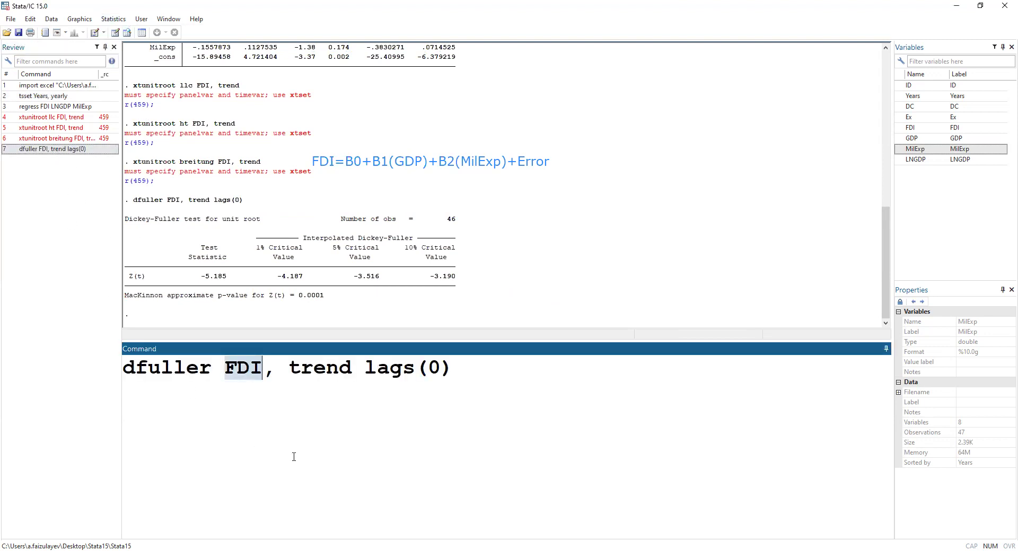
double_click(909, 160)
key(Return)
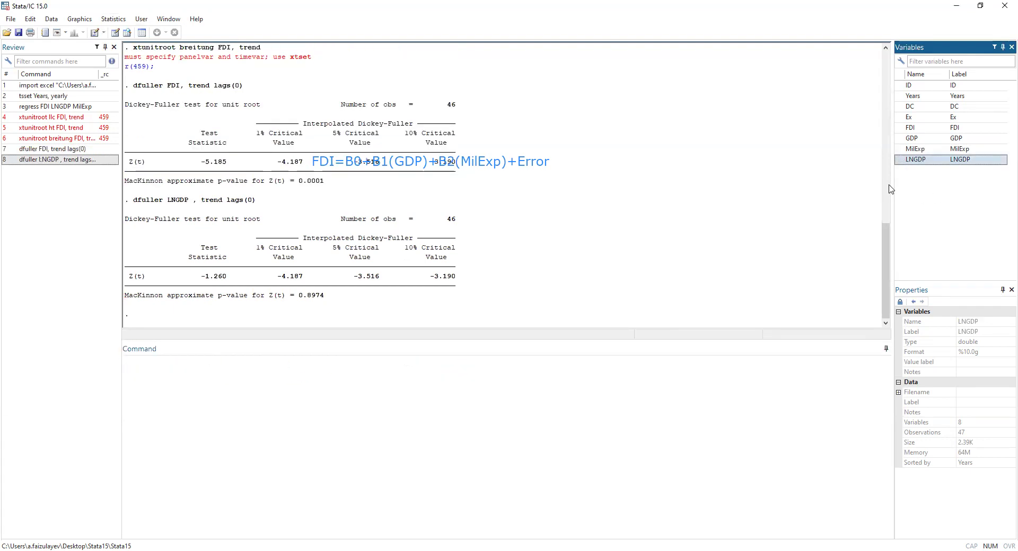
click(326, 302)
drag(322, 299, 300, 300)
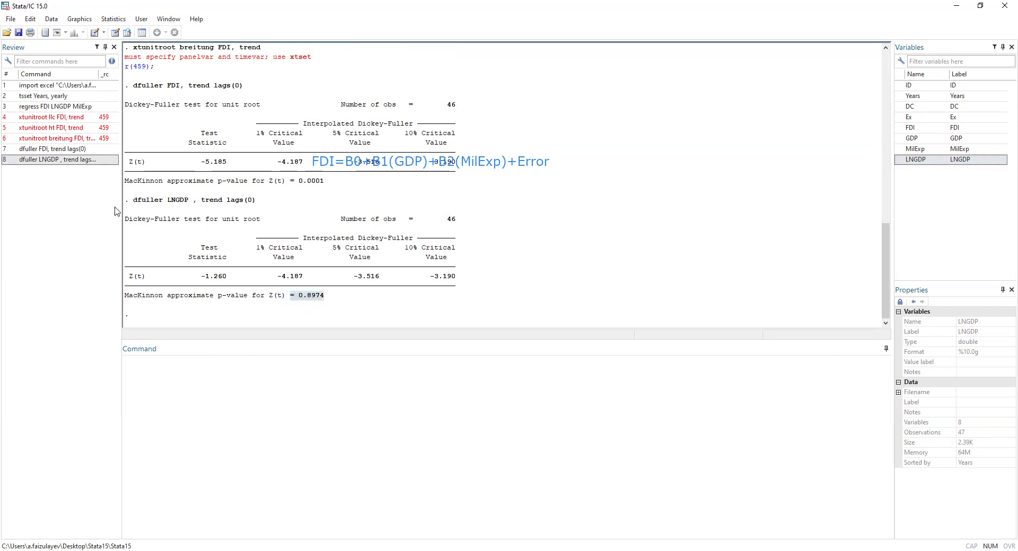
Step: Run the Dickey-Fuller test on MilExp with the command "dfuller MilExp , trend lags(0)"
click(80, 160)
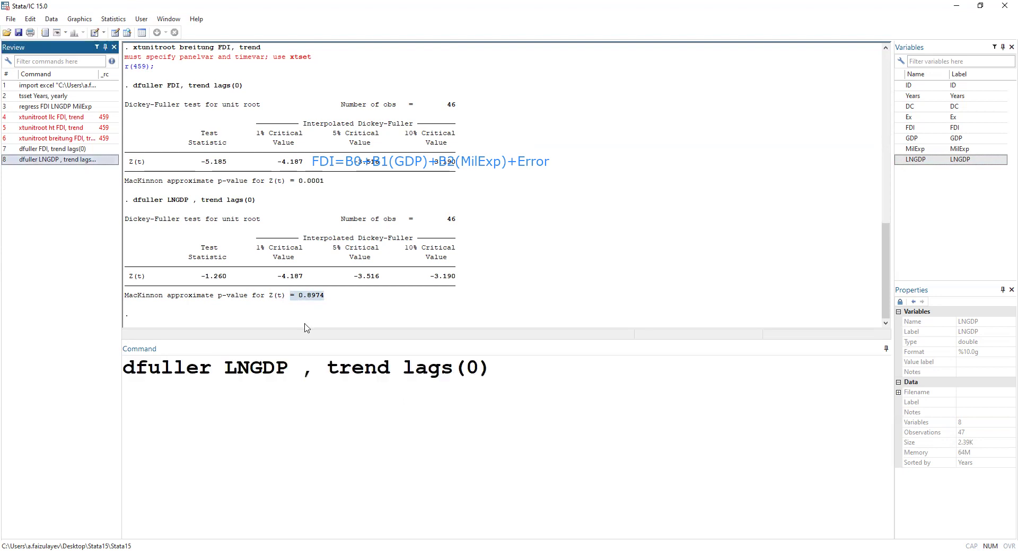
double_click(274, 369)
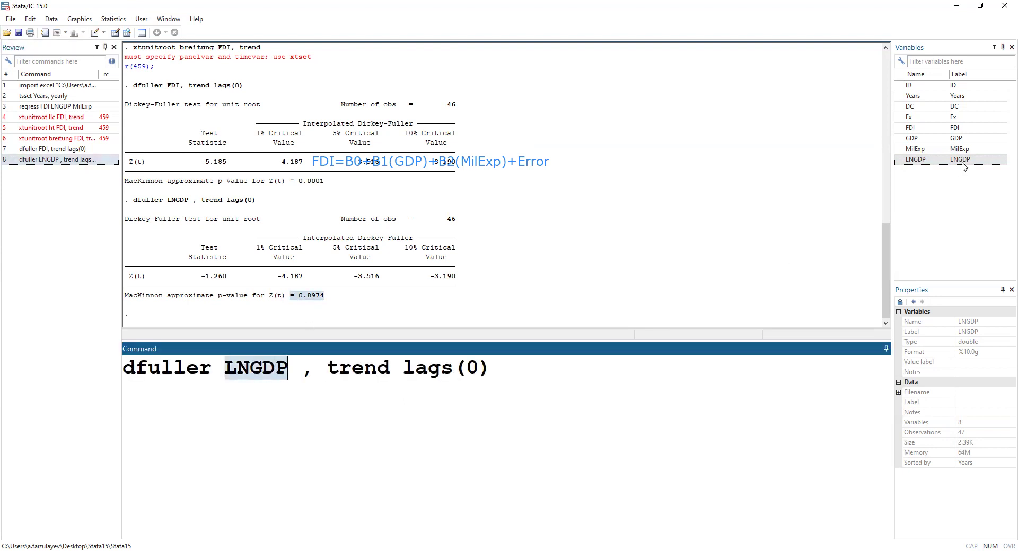
click(899, 153)
key(Return)
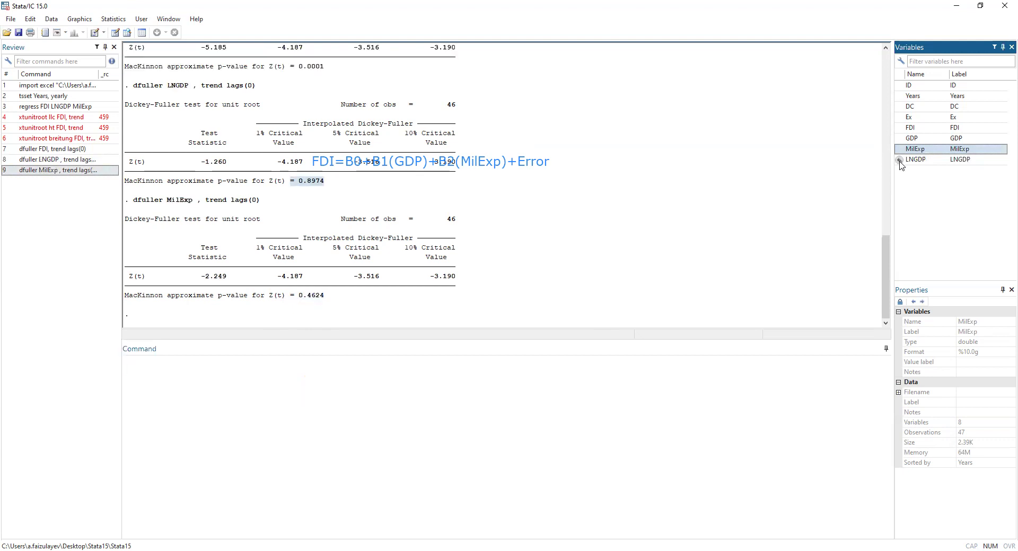
Step: Rerun the regression of FDI on LNGDP and MilExp from the command history
click(320, 299)
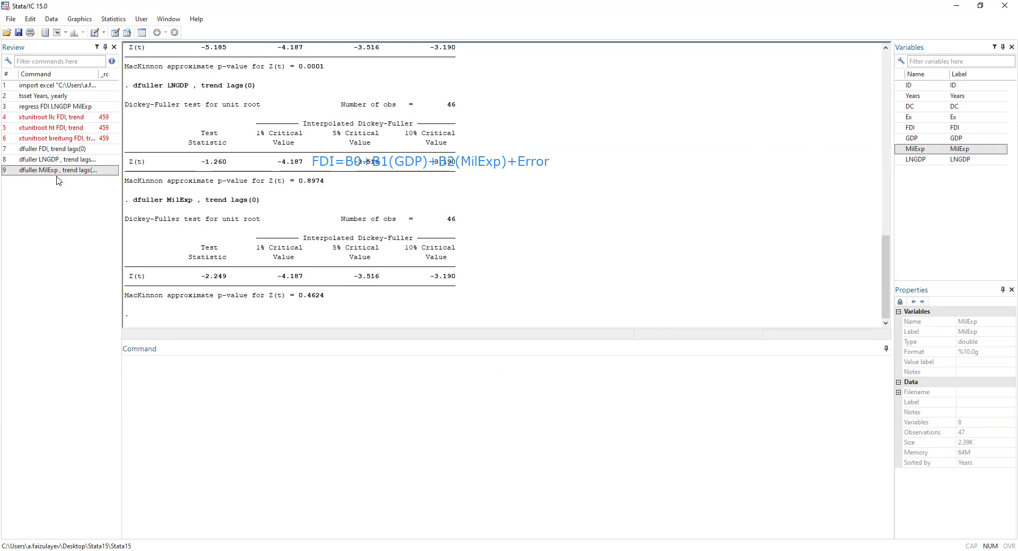
click(52, 106)
click(451, 369)
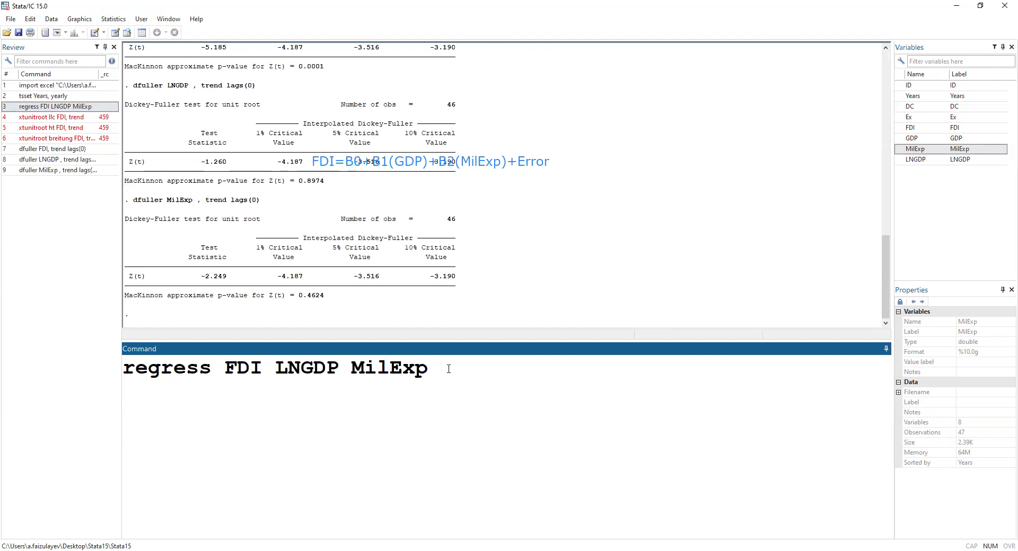
key(Return)
Step: Test the regression for multicollinearity with the command "estat vif" and check the Mean VIF
text(estat)
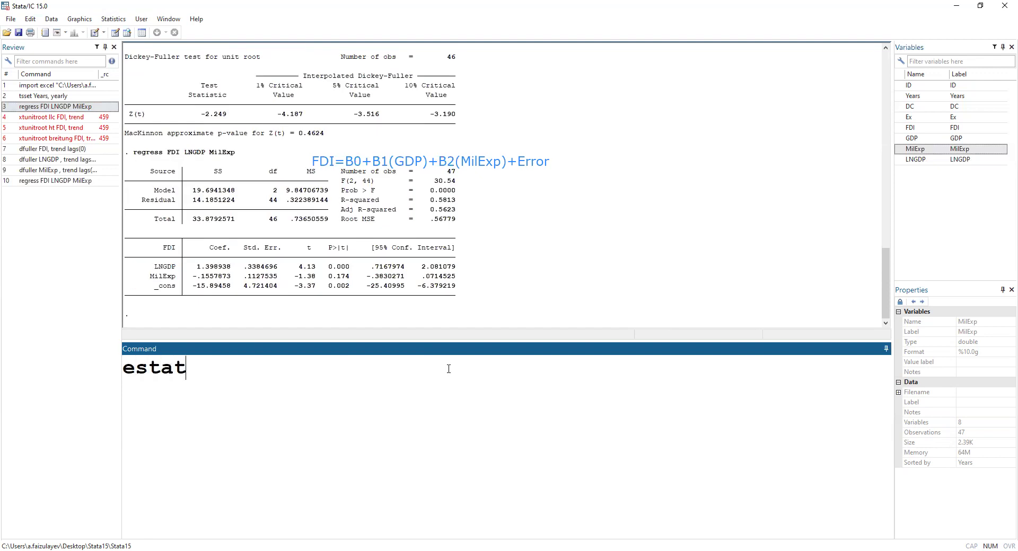
text( vif)
key(Return)
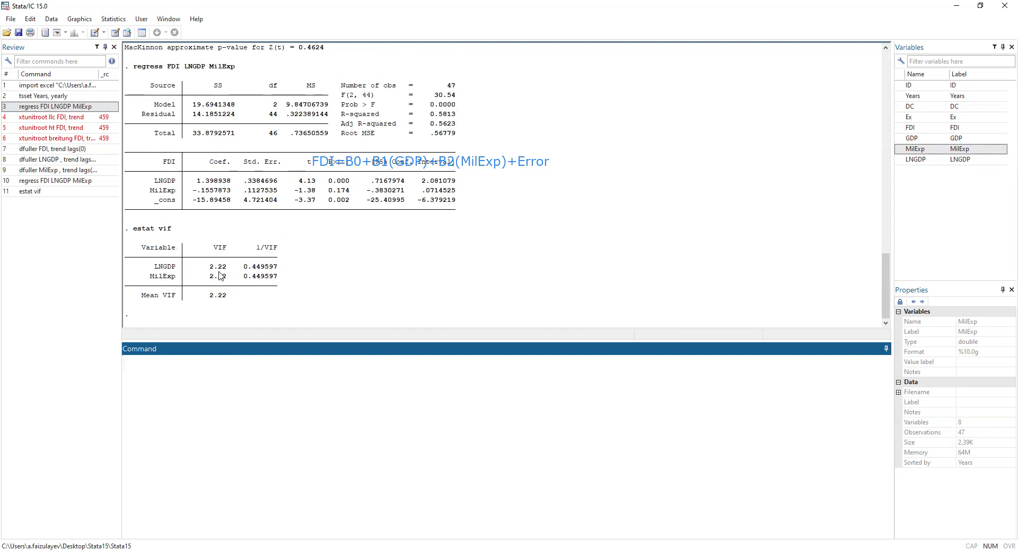
mouse_move(224, 300)
mouse_down()
mouse_move(198, 298)
mouse_move(207, 300)
mouse_up()
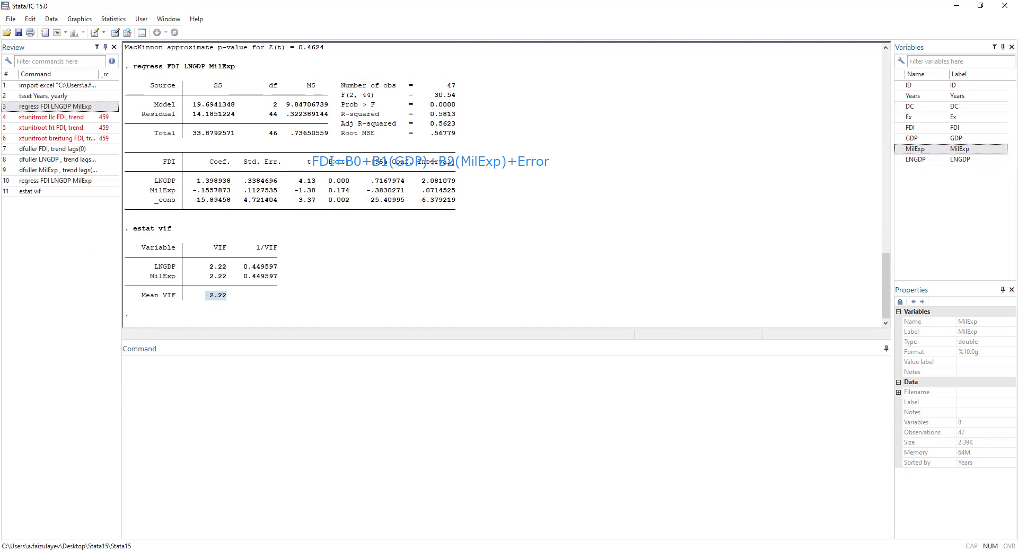
Step: Consult the autocorrelation test in the Word notes and try it in Stata with the command "xtserial FDI LNGDP MilExp"
key(alt+Tab)
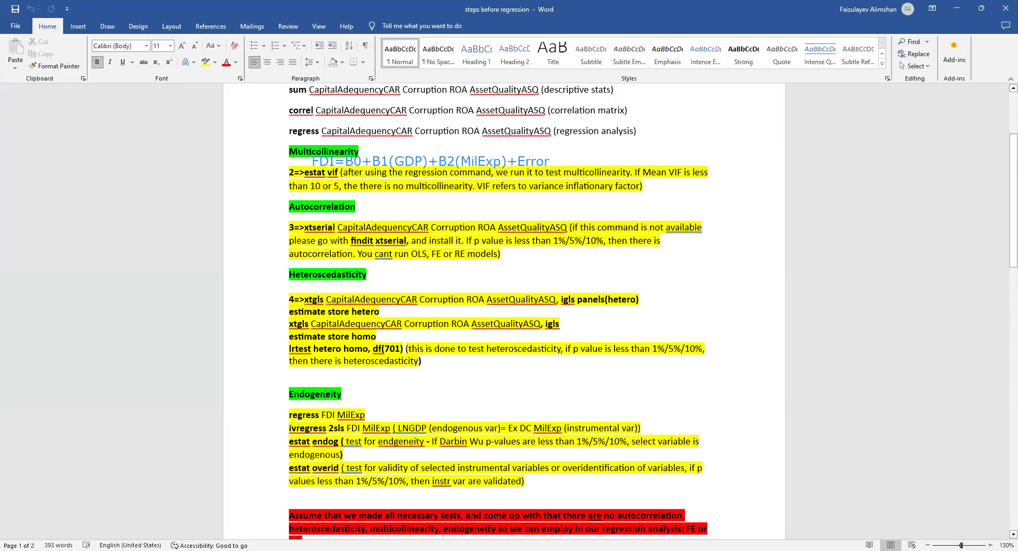
key(alt+Tab)
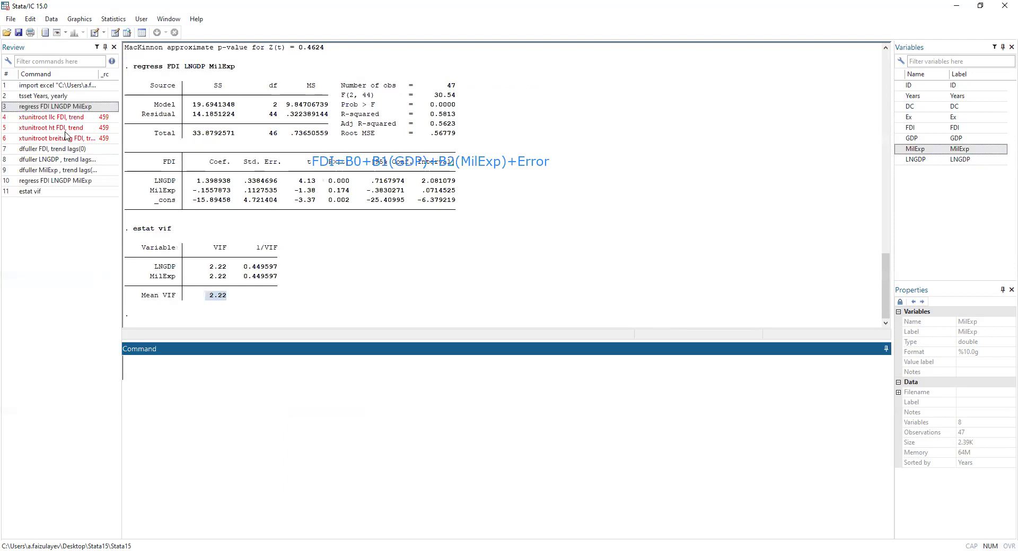
click(63, 181)
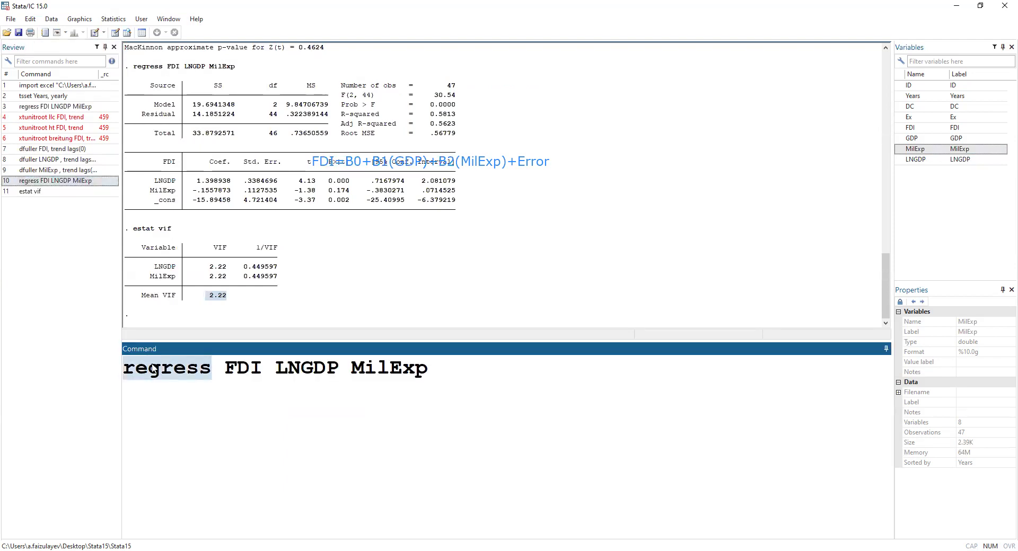
text(xtser)
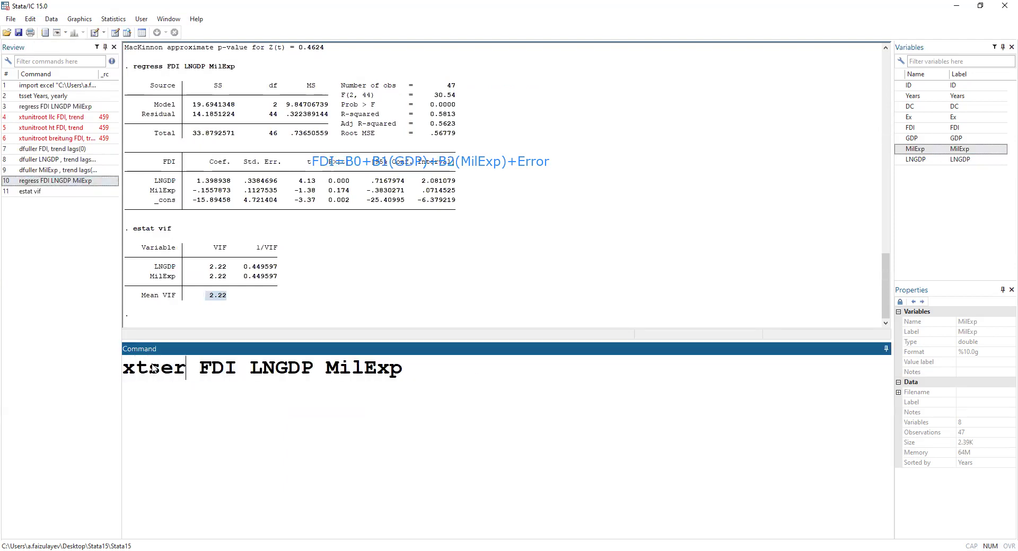
text(ial)
key(Return)
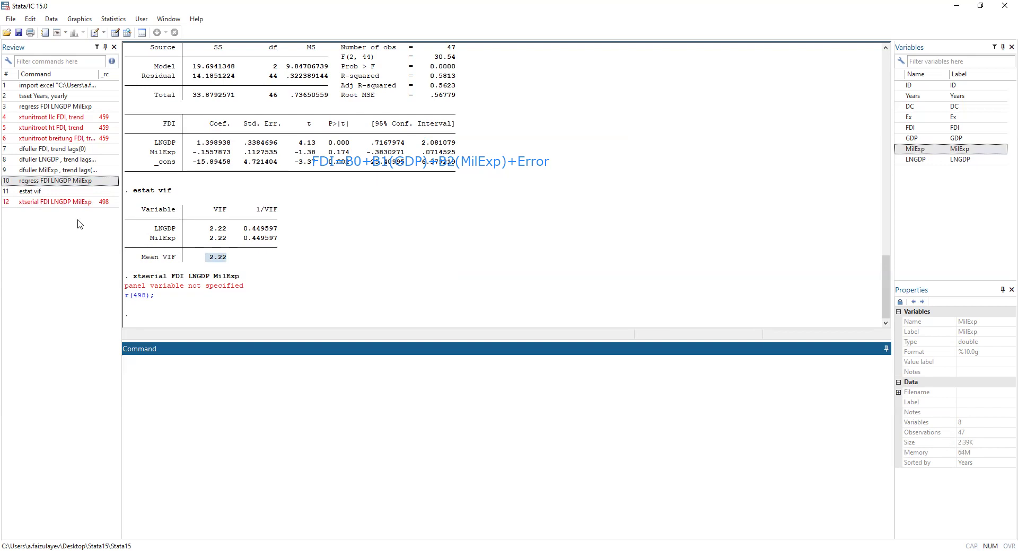
Step: Turn the previous command into "reg FDI LNGDP MilExp" and run the regression again
click(80, 202)
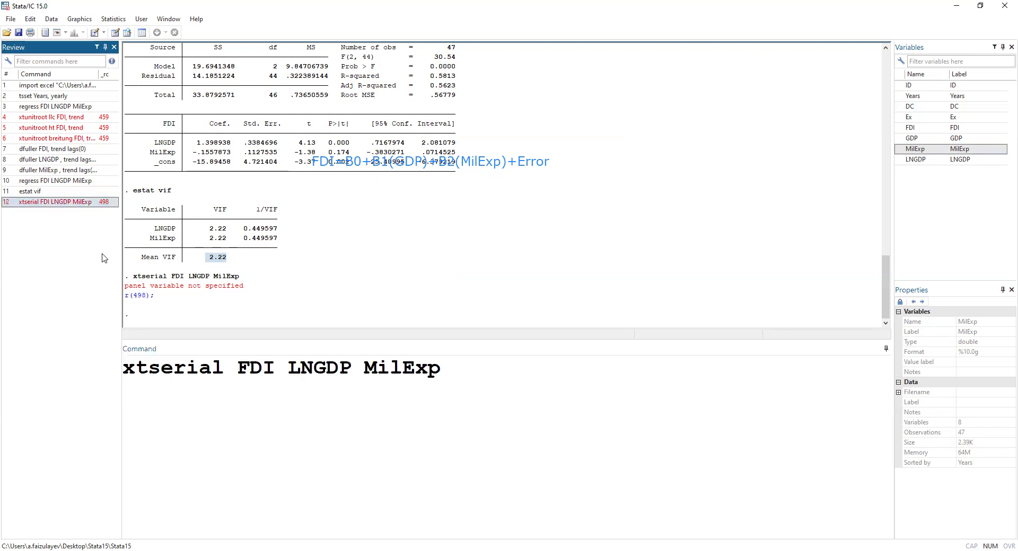
double_click(214, 368)
text(reg)
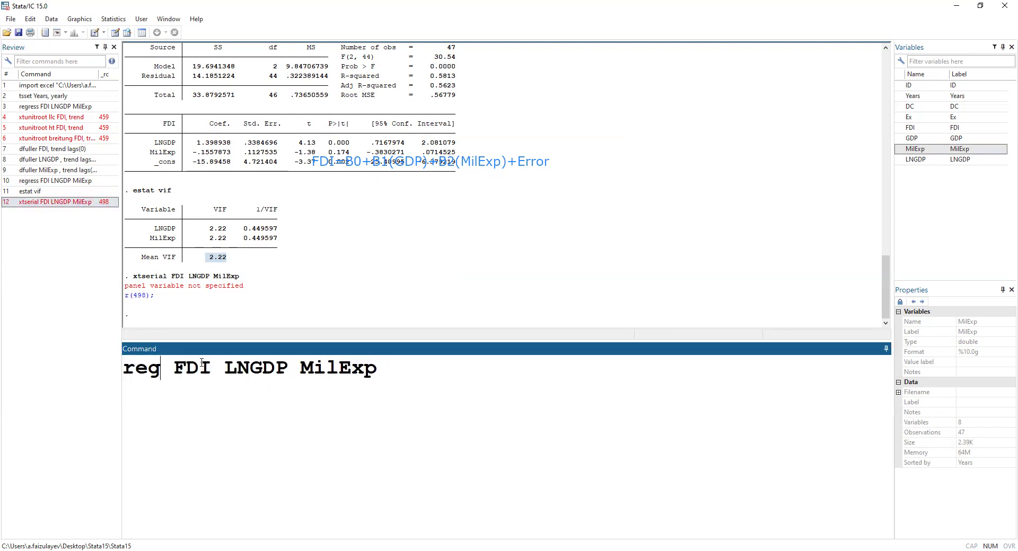
key(Return)
Step: Try to run the autocorrelation test with the command "xtserial" and no variable list
text(xt)
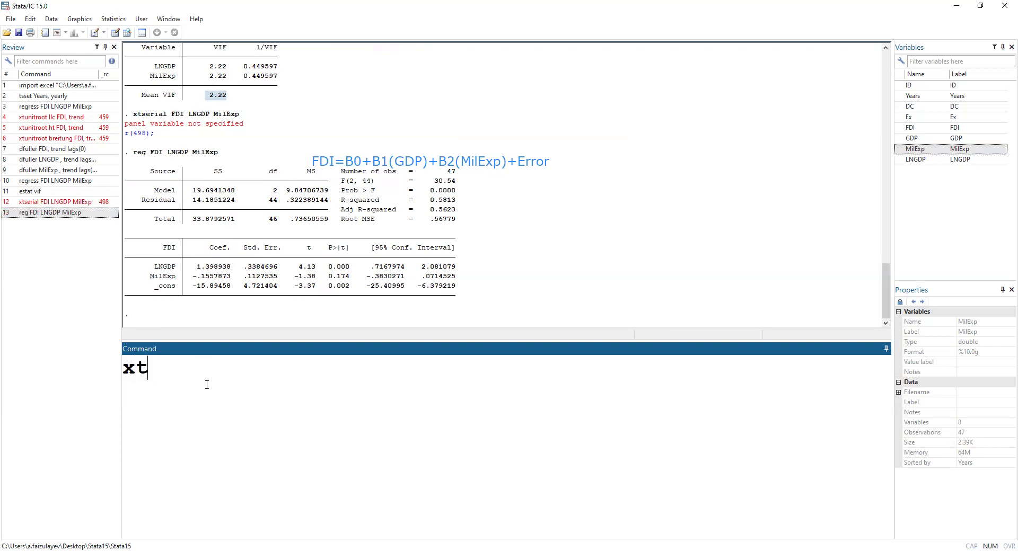
text(serial)
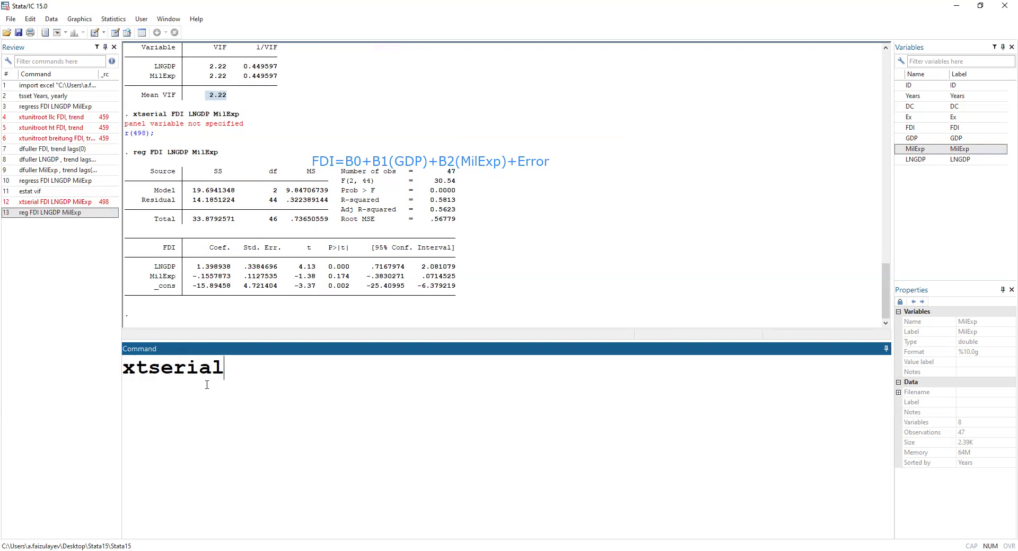
key(Return)
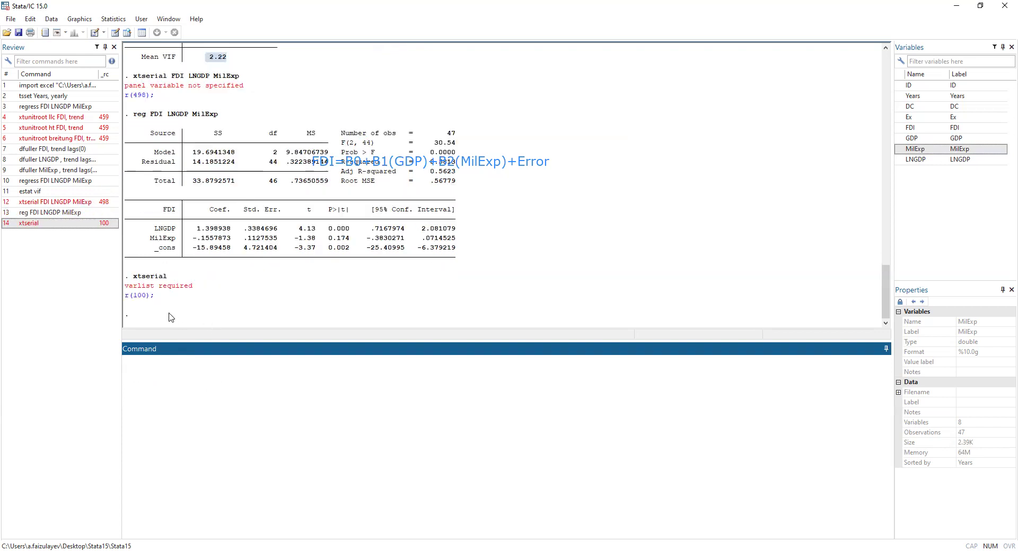
Step: Try the autocorrelation test again with the command "xtserial FDI MilExp LNGDP"
click(84, 223)
click(246, 378)
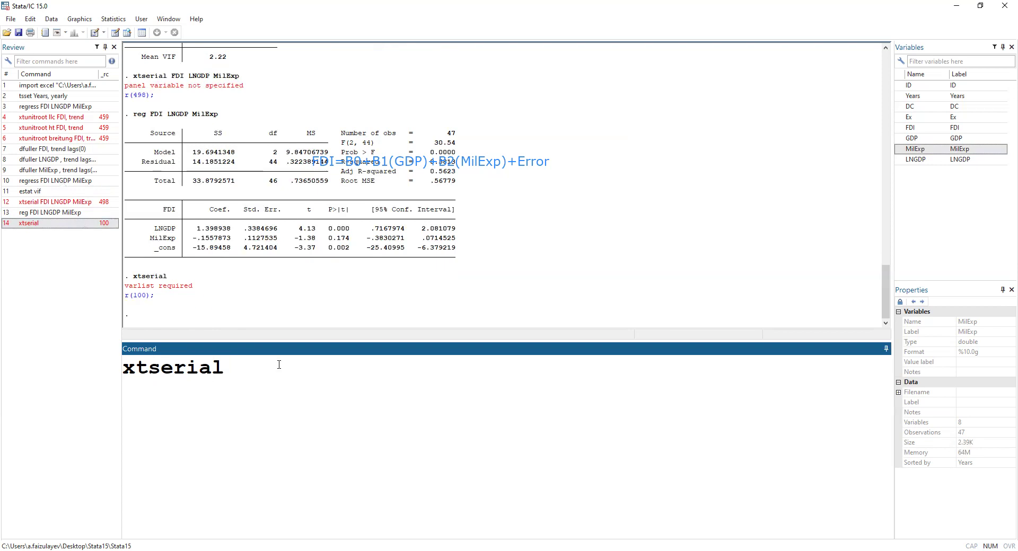
click(899, 128)
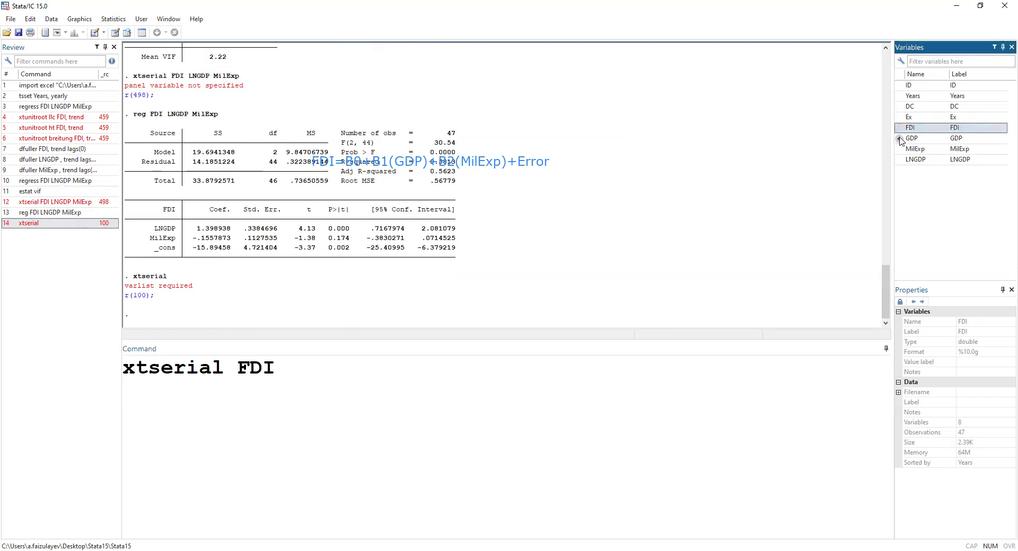
click(901, 150)
click(901, 159)
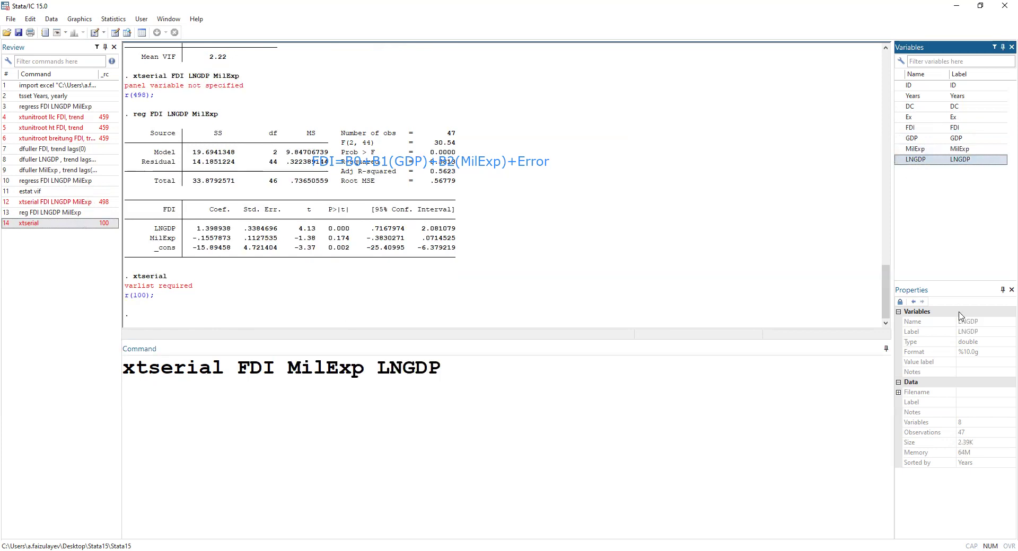
key(Return)
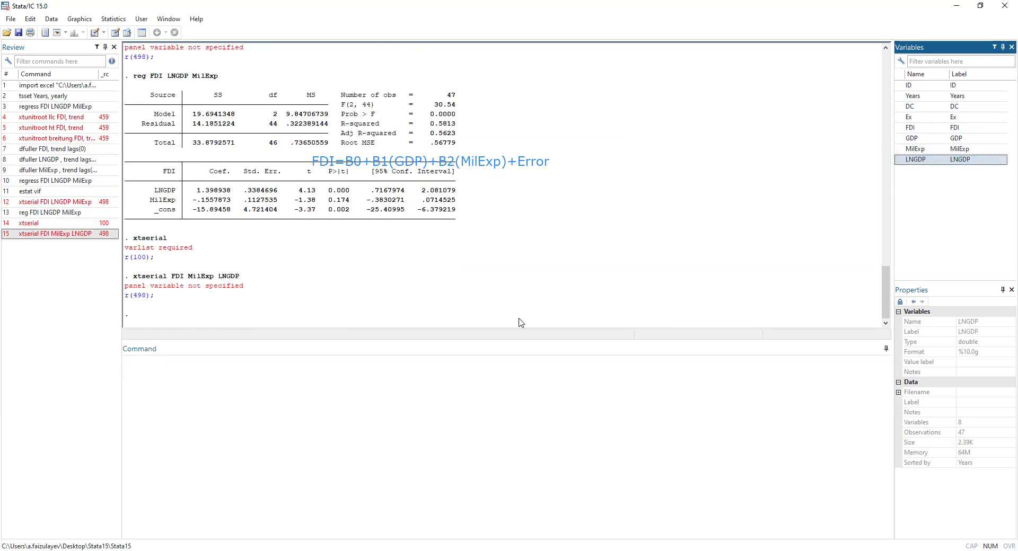
click(147, 279)
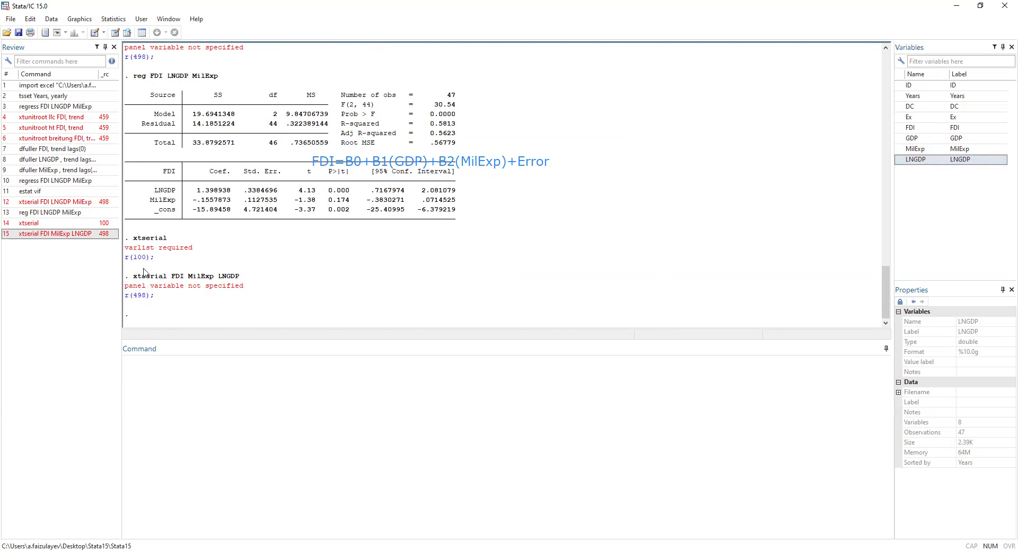
click(112, 19)
mouse_move(212, 127)
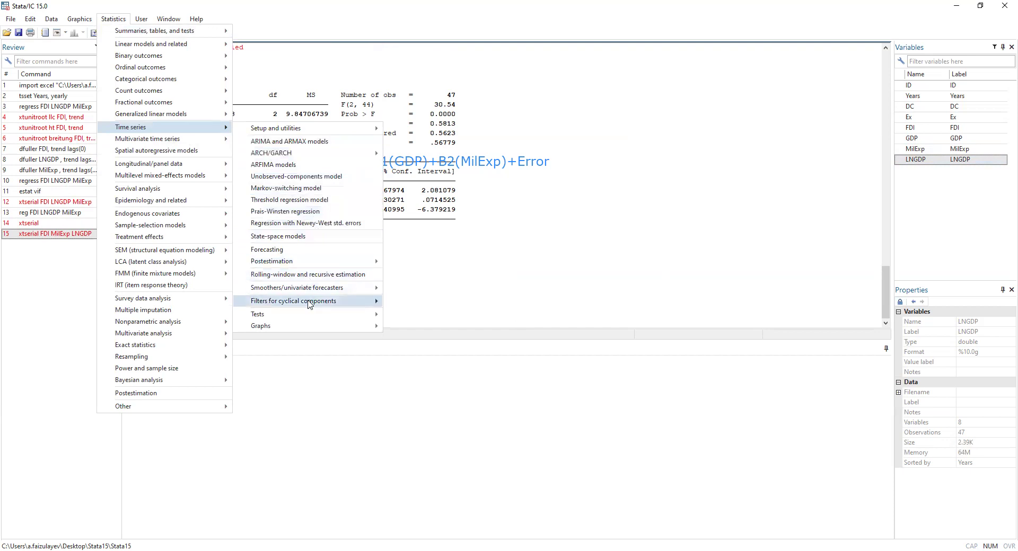
click(271, 398)
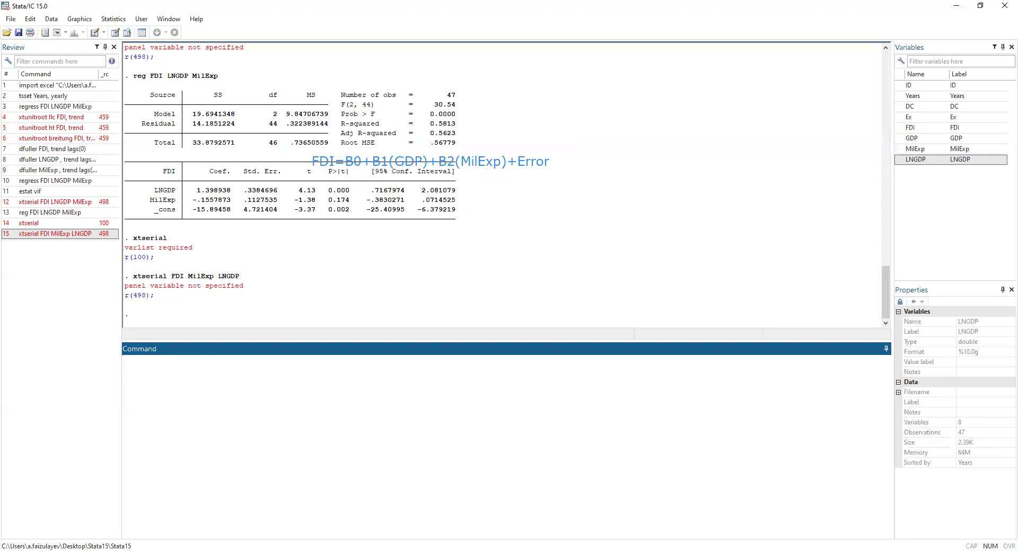
Step: Copy "ivregress 2sls" from the Endogeneity section of the Word notes and paste it as a new Stata command
key(alt+Tab)
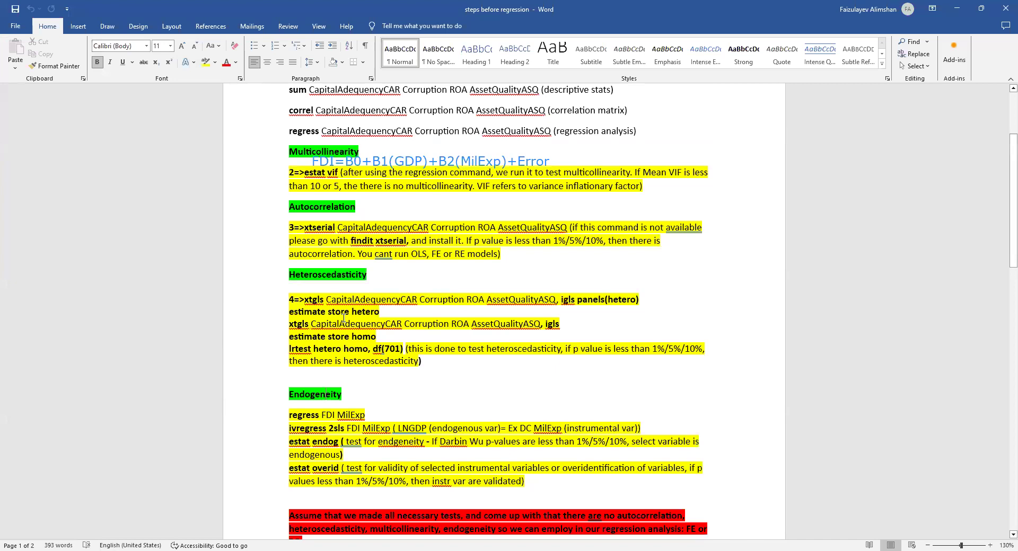
triple_click(318, 298)
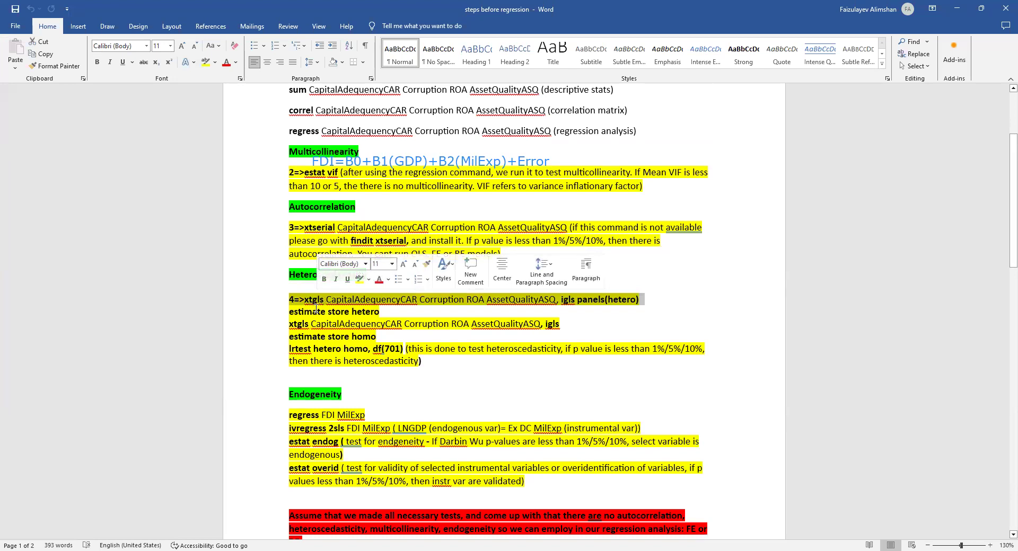
scroll(328, 398, down, 1)
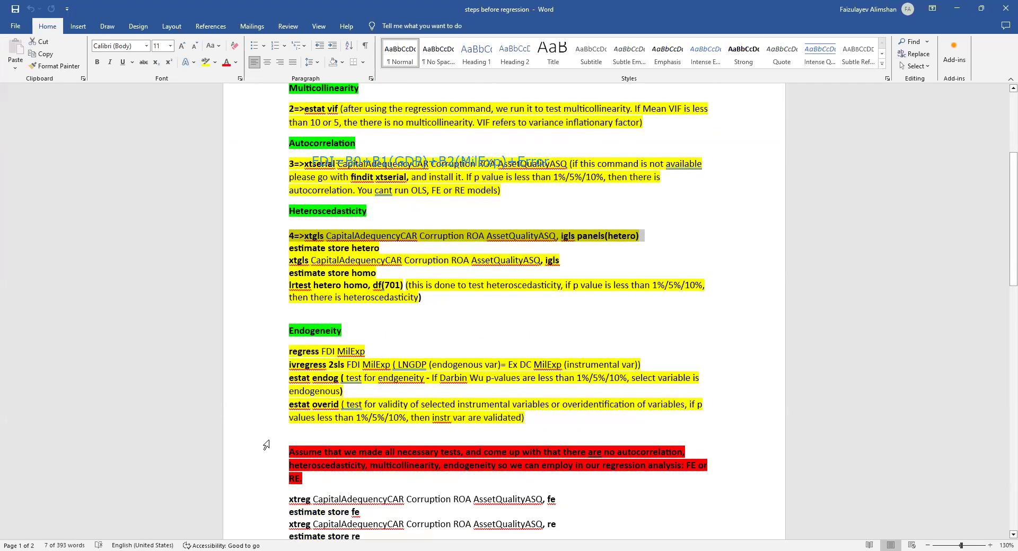
drag(288, 365, 345, 365)
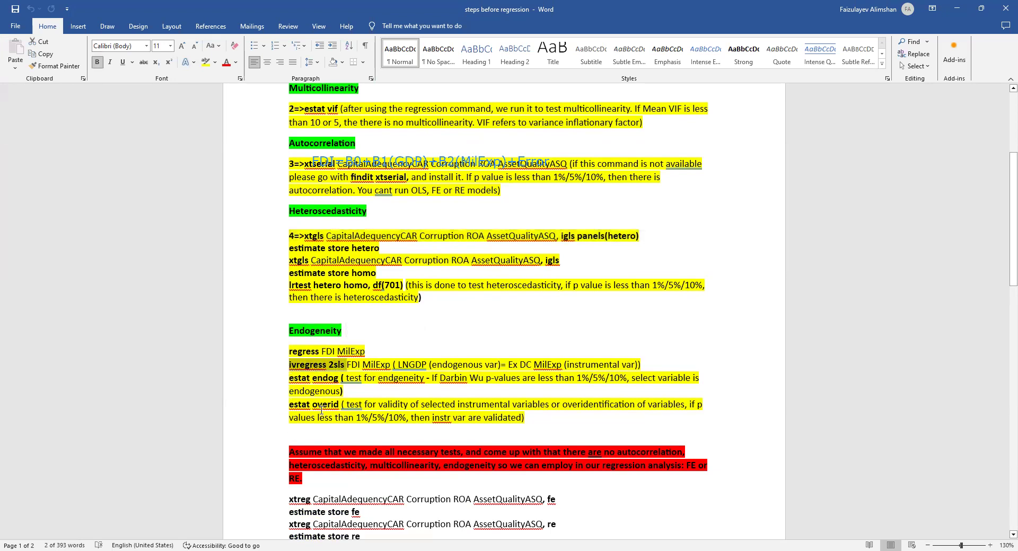
key(ctrl+c)
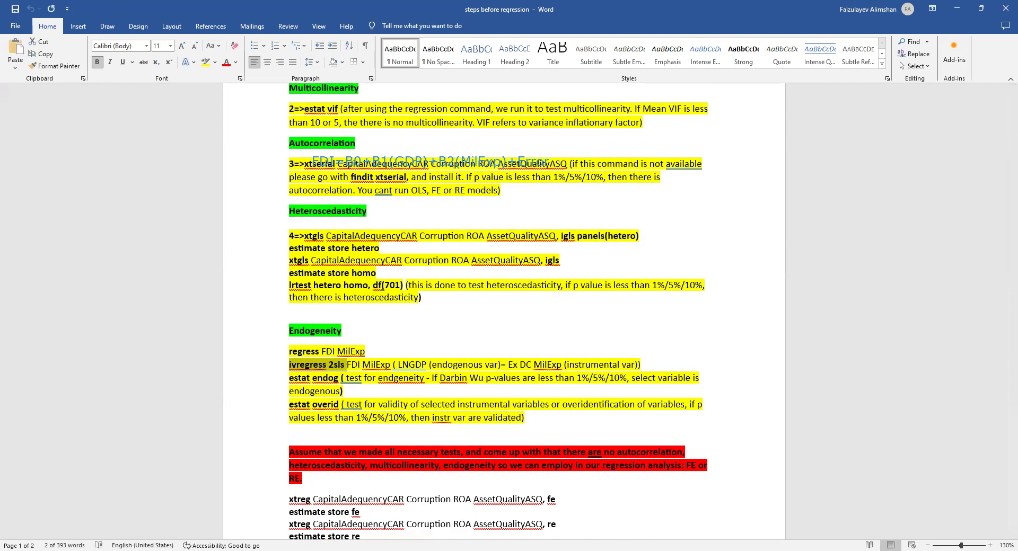
key(alt+Tab)
key(ctrl+v)
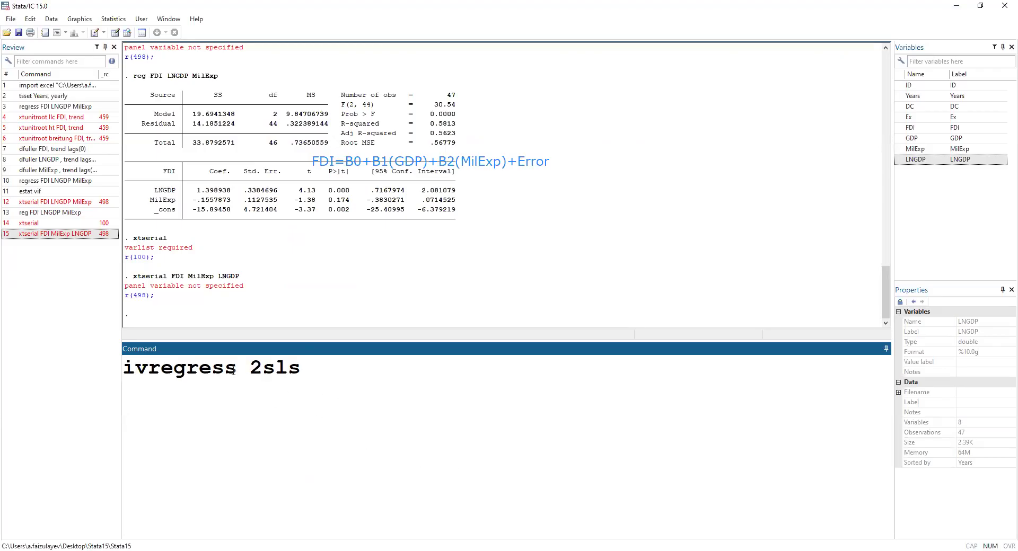
Step: Add the variables FDI, LNGDP and MilExp to the ivregress 2sls command
click(899, 128)
click(899, 160)
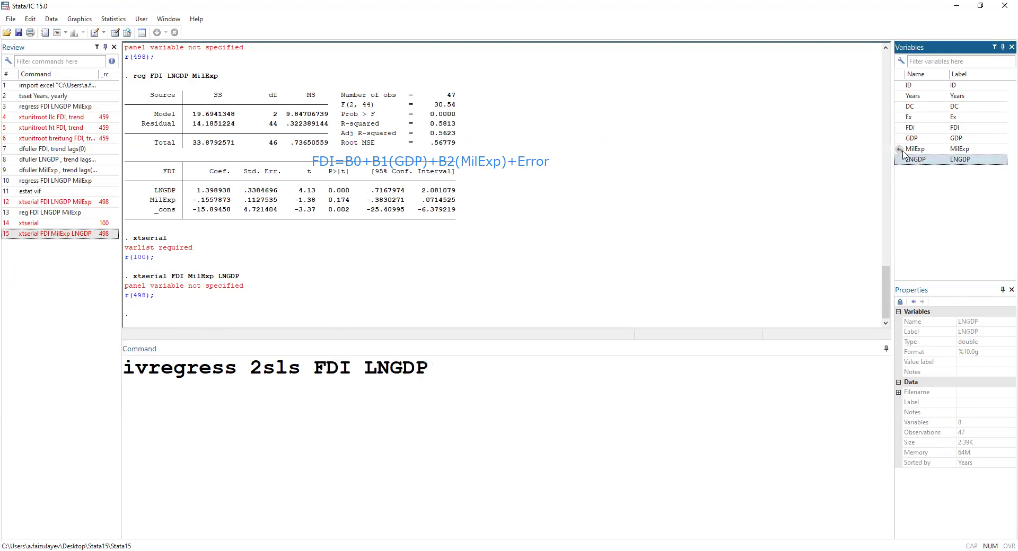
click(899, 151)
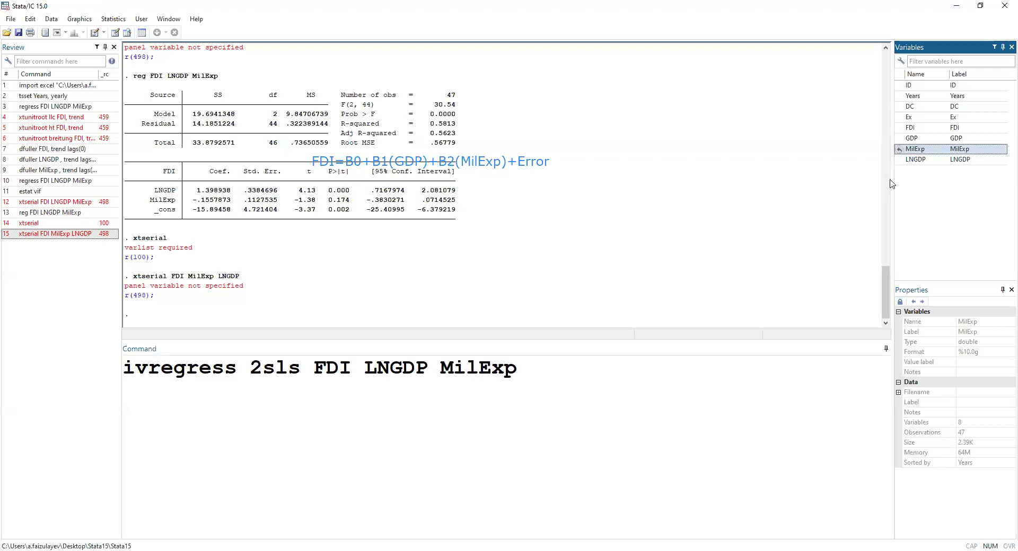
click(597, 365)
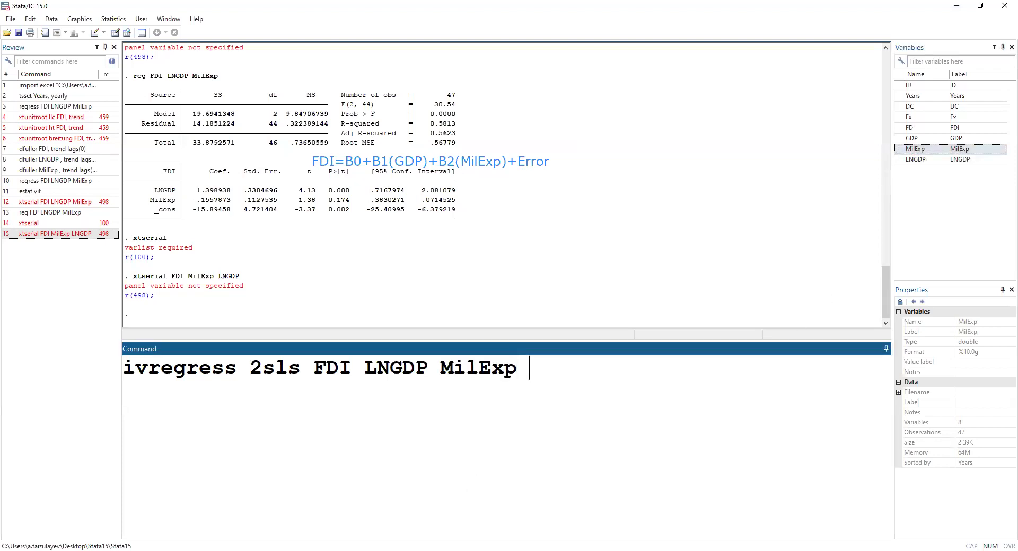
Step: Open a parenthesis after MilExp in the ivregress 2sls command and enter DC= as the endogenous variable
key(alt+Tab)
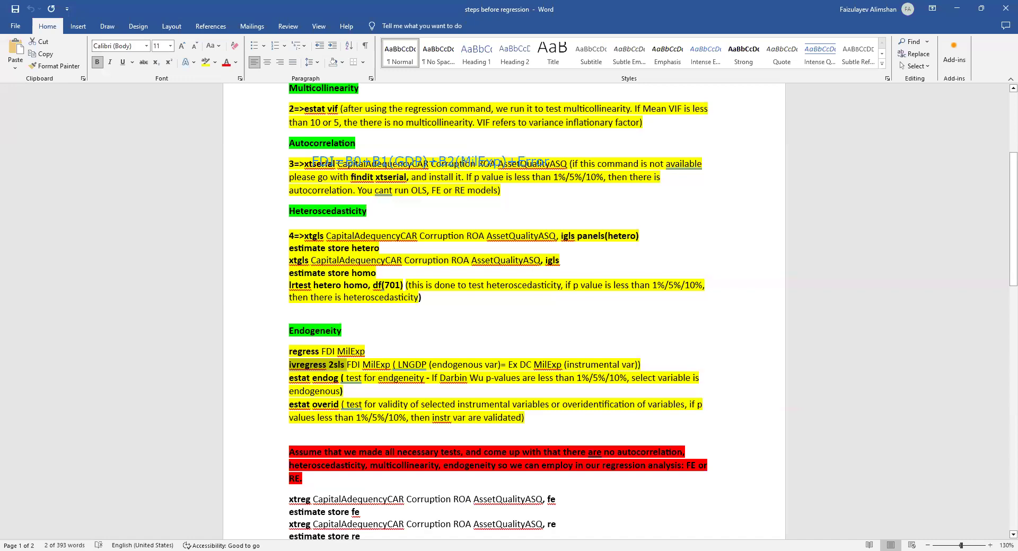
key(alt+Tab)
text(()
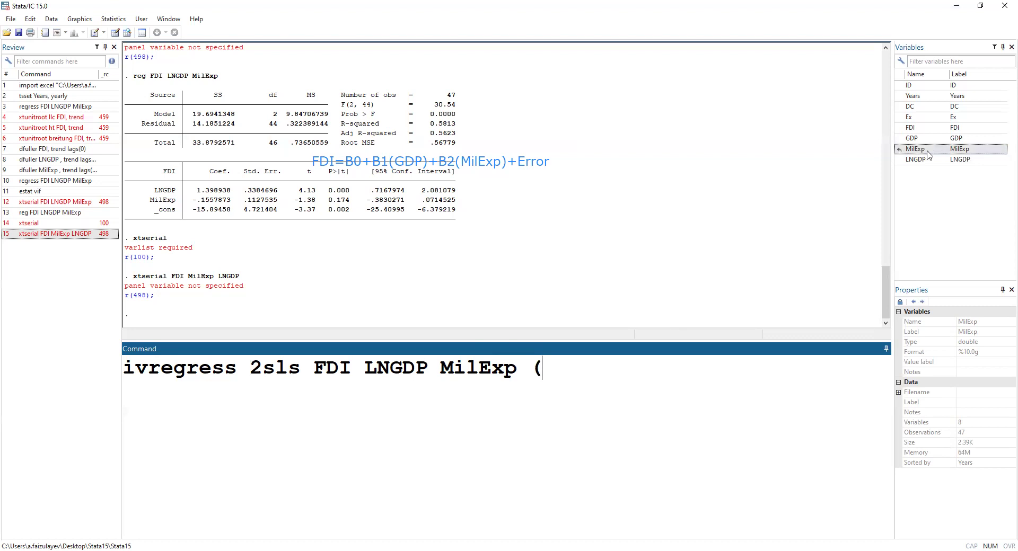
click(899, 107)
double_click(899, 108)
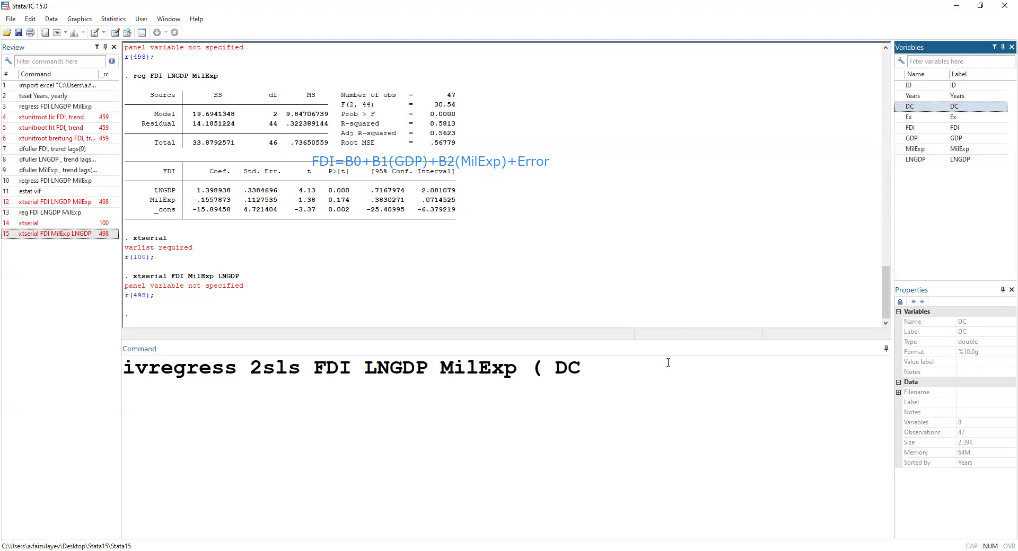
click(614, 368)
text(=)
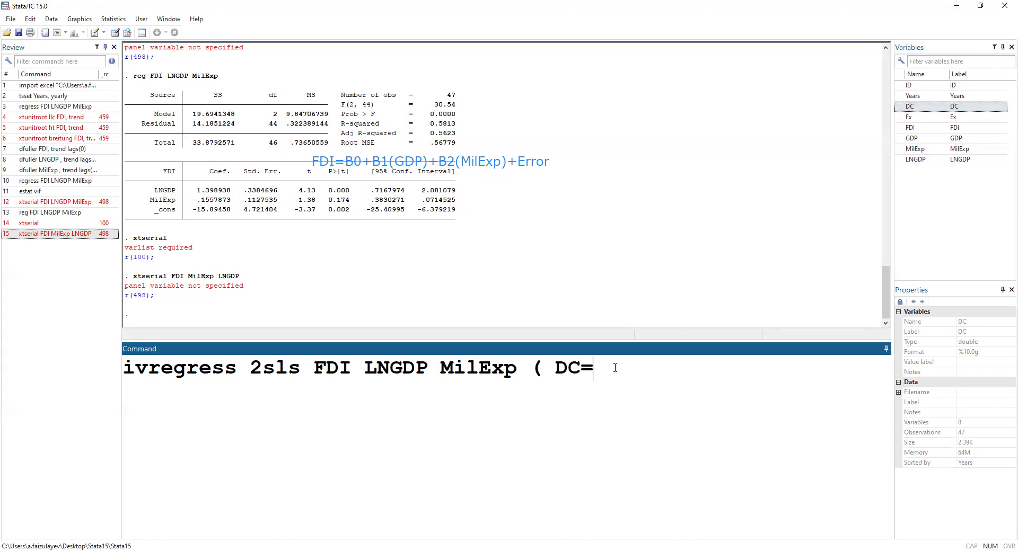
Step: Check the ivregress syntax in the Word notes and add Ex as the first instrument after the equals sign
key(alt+Tab)
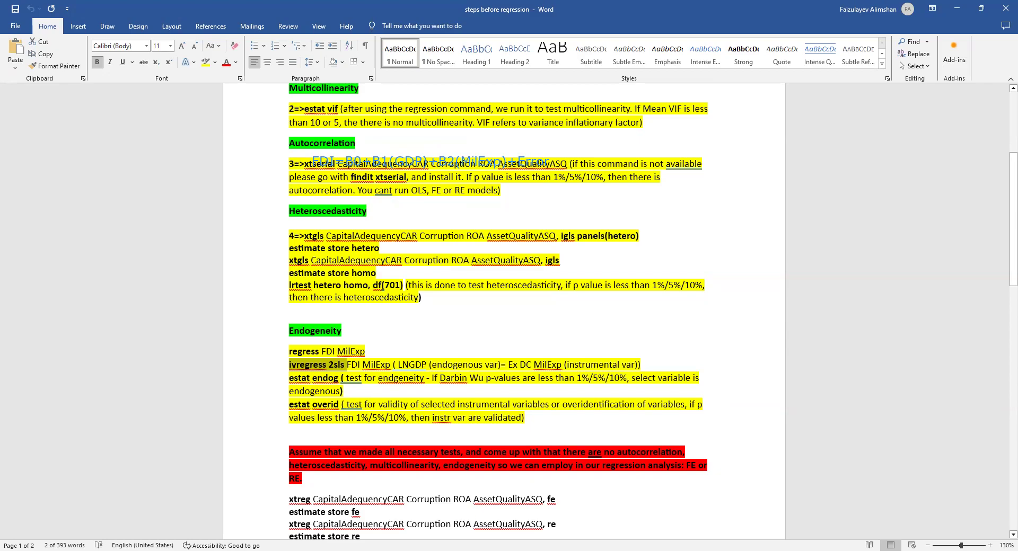
key(alt+Tab)
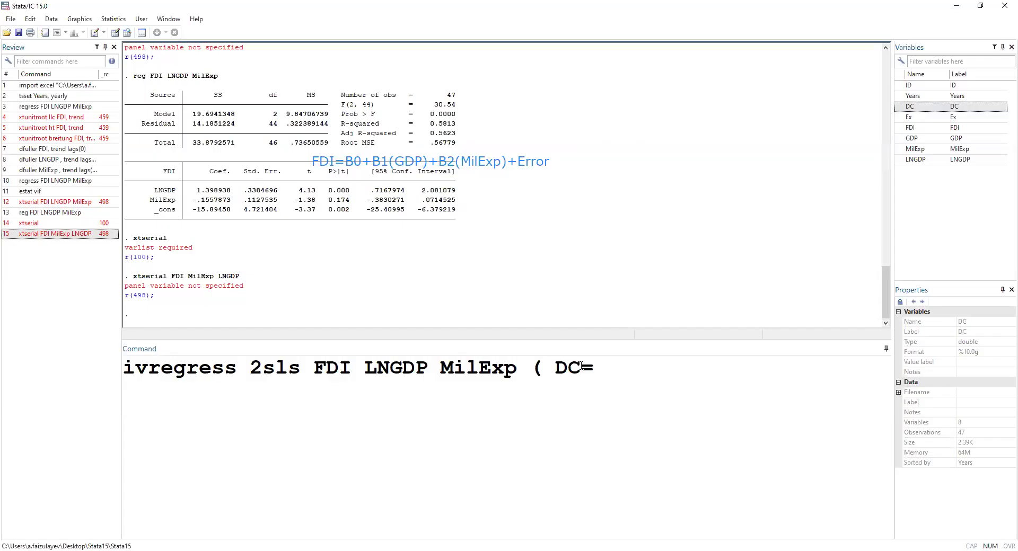
click(571, 377)
click(572, 390)
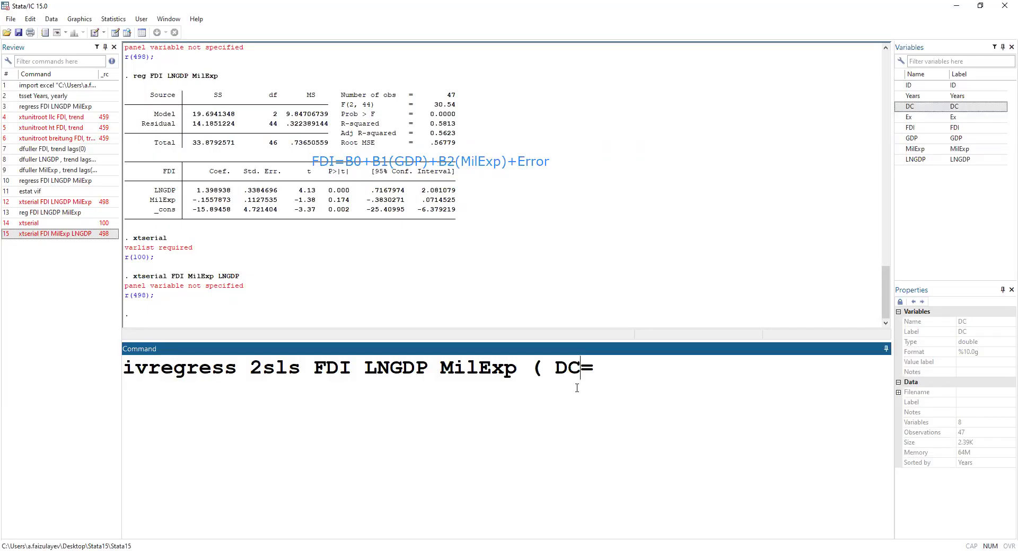
click(610, 370)
click(900, 117)
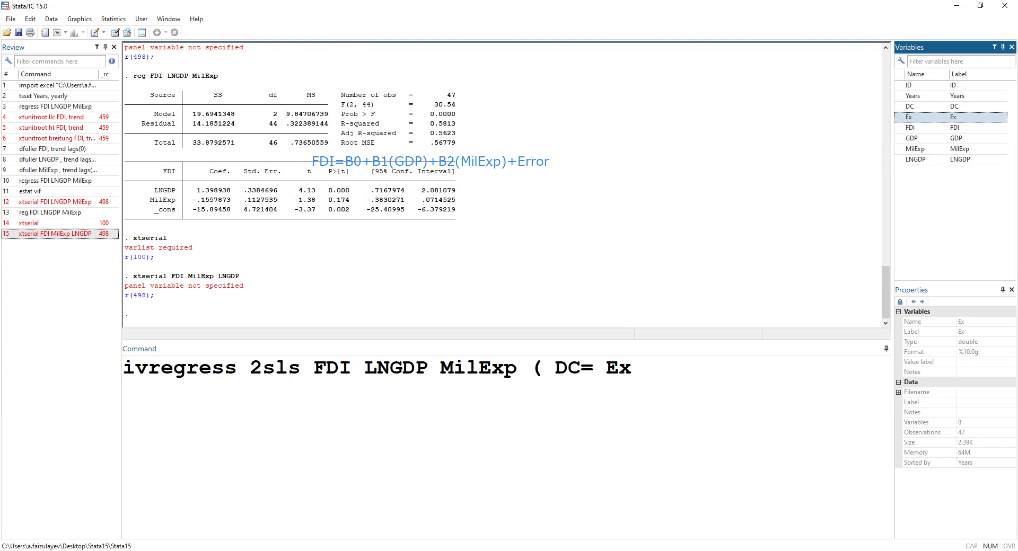
click(641, 378)
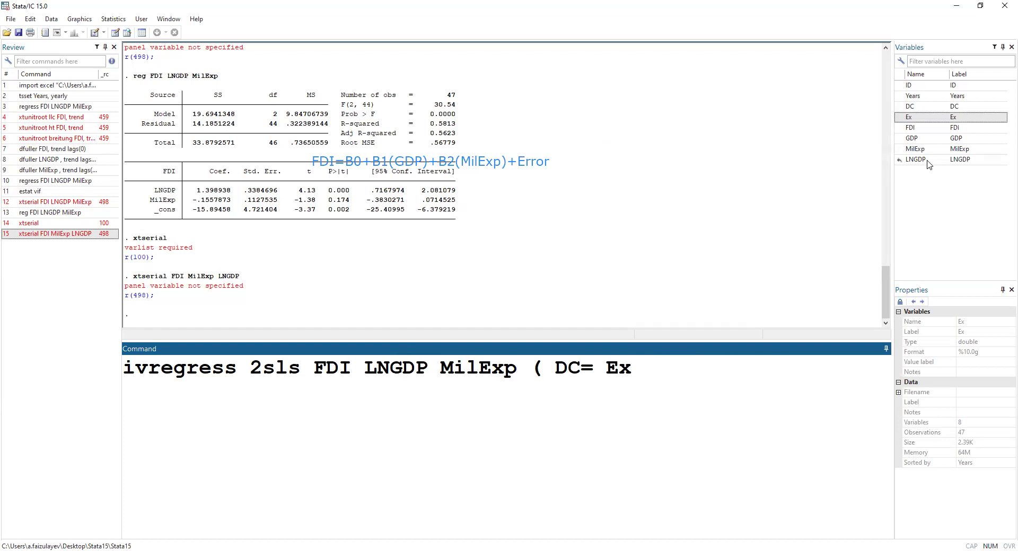
Step: Add LNGDP as the second instrument, close the parenthesis and run the ivregress 2sls command
click(900, 161)
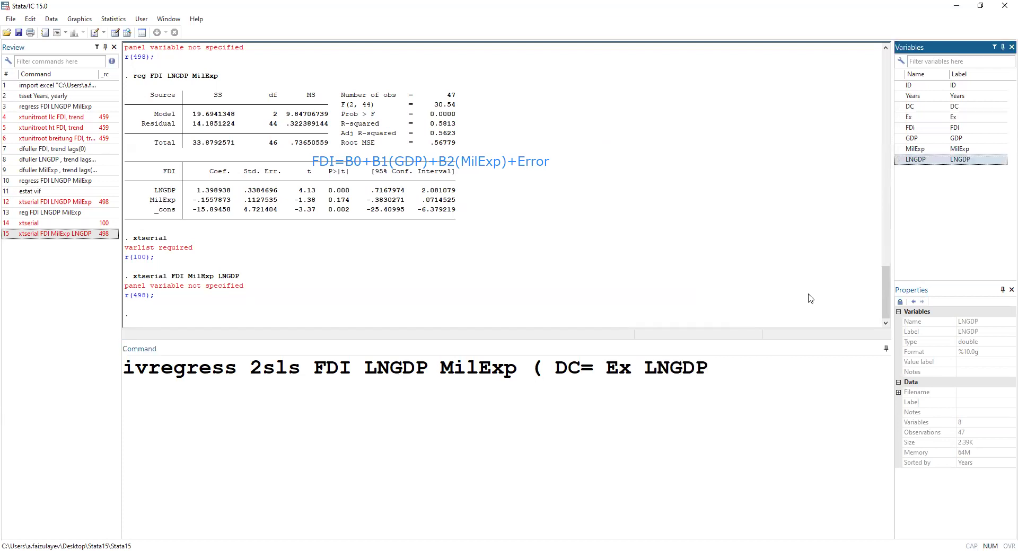
click(738, 371)
text())
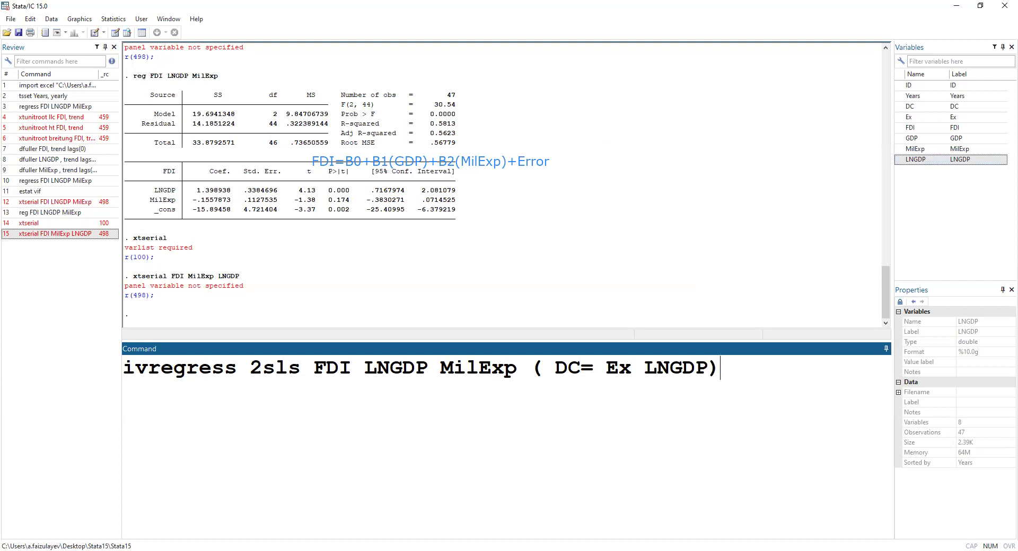
key(alt+Tab)
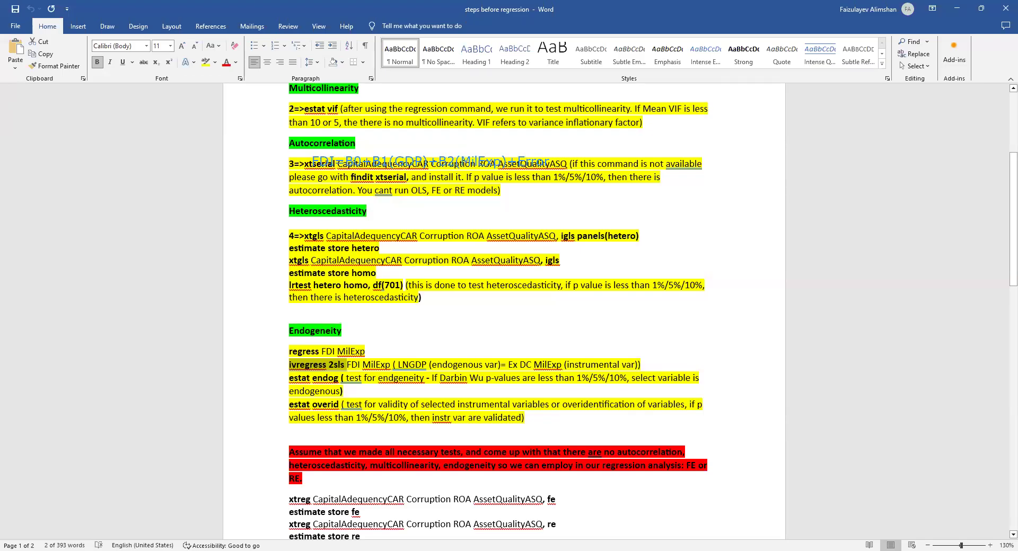
key(alt+Tab)
key(Return)
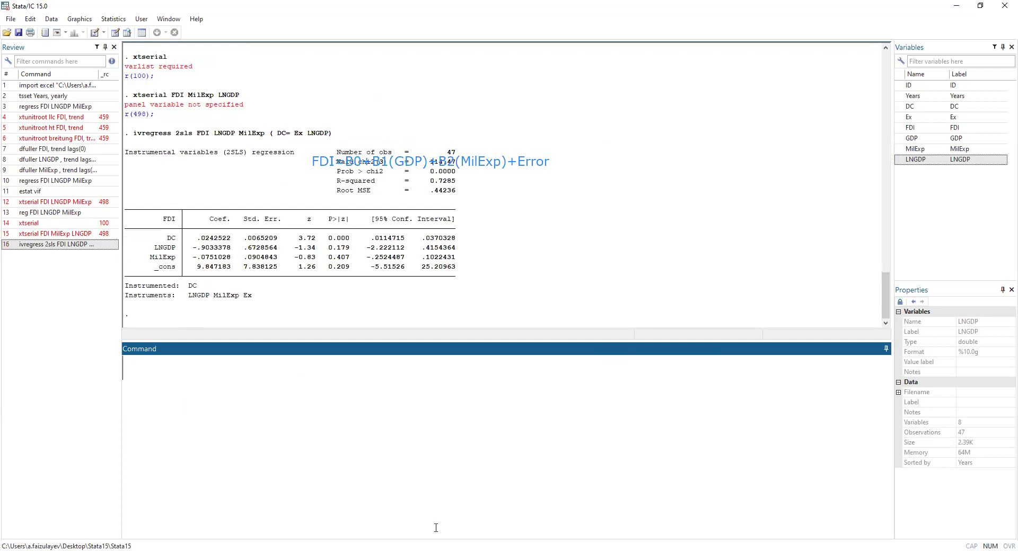
Step: Look up the endogeneity test in the Word notes and run "estat endog" for the model with DC instrumented
key(alt+Tab)
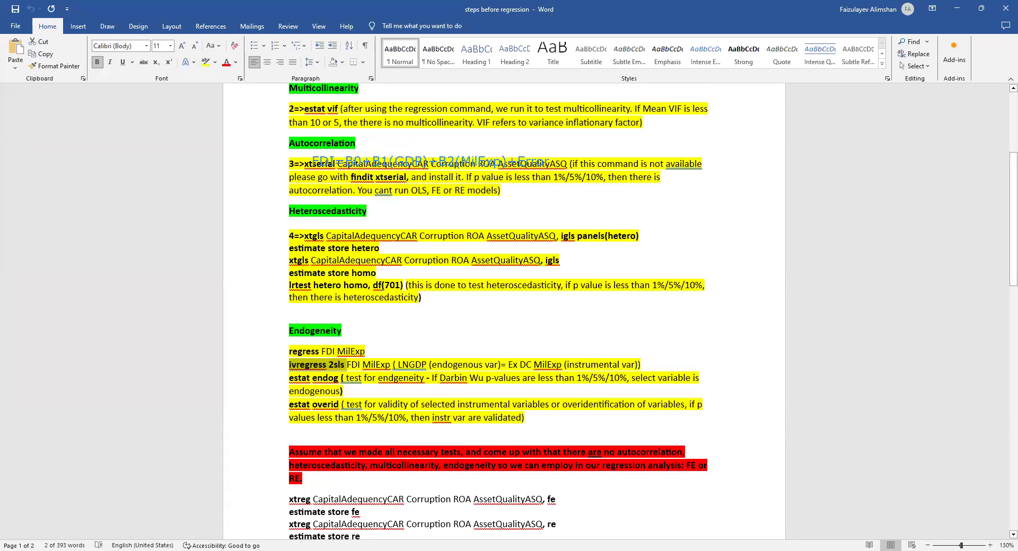
key(alt+Tab)
text(estat)
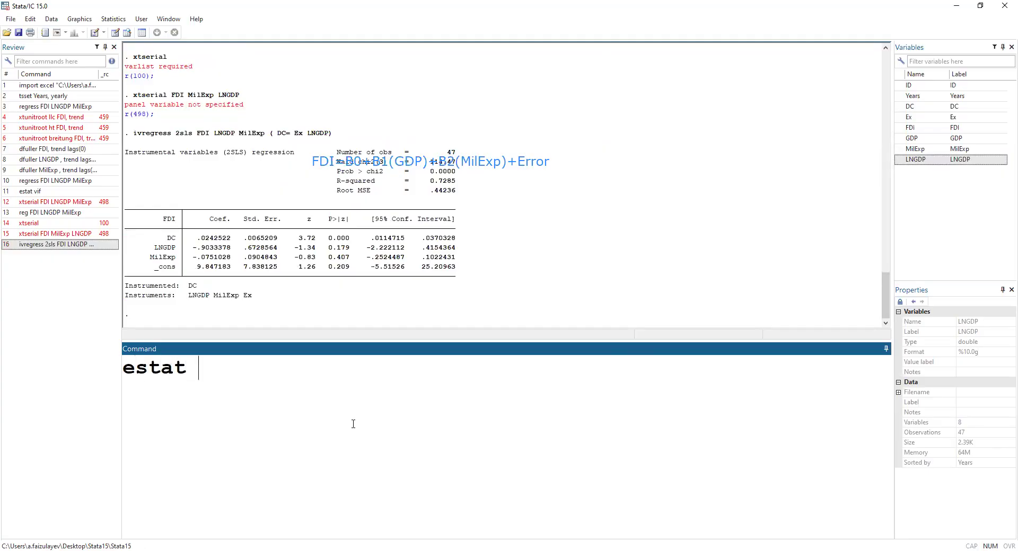
text( endog)
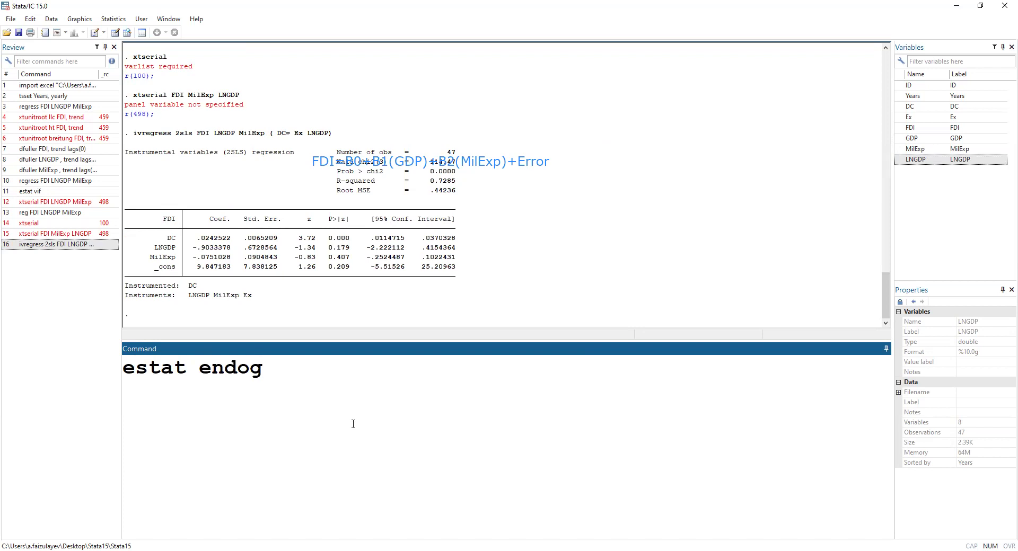
key(Return)
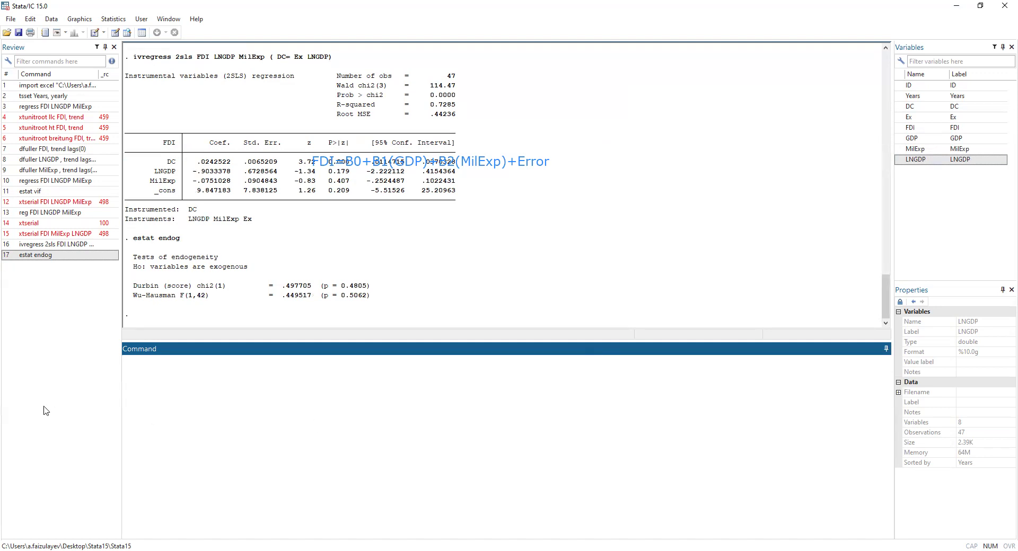
Step: Examine the Durbin and Wu-Hausman p-values against the endogeneity rule in the Word notes
drag(370, 298, 124, 285)
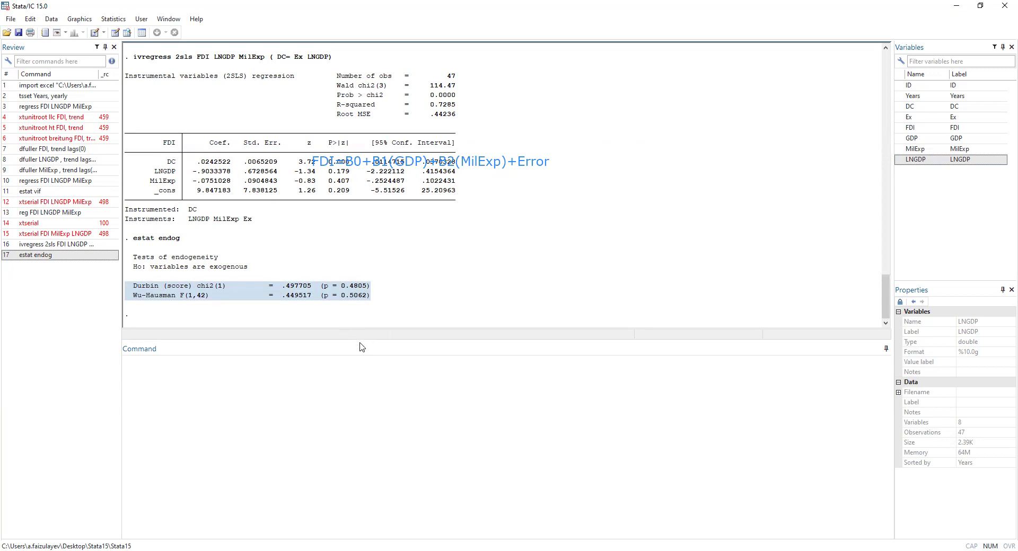
scroll(339, 268, up, 3)
scroll(331, 281, down, 3)
key(alt+Tab)
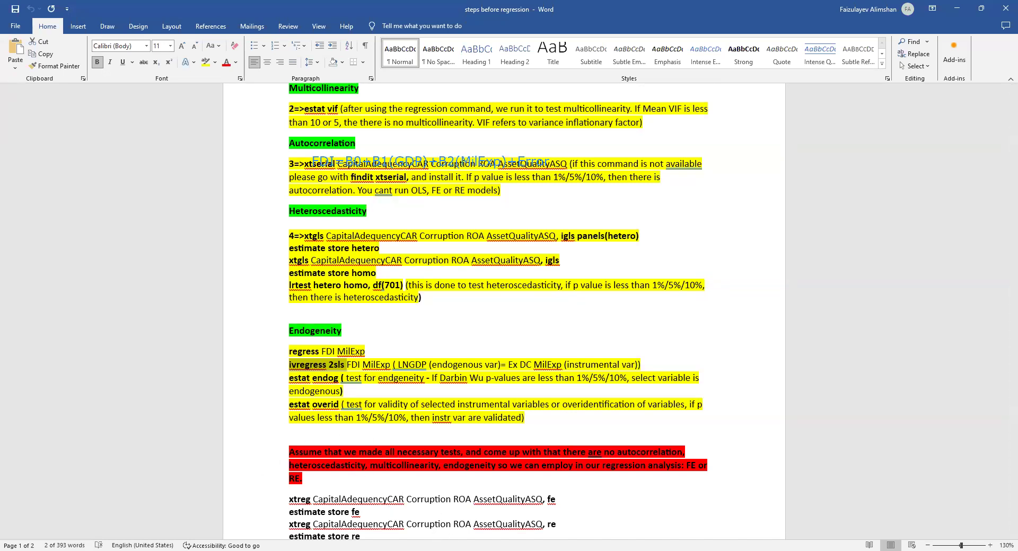
key(alt+Tab)
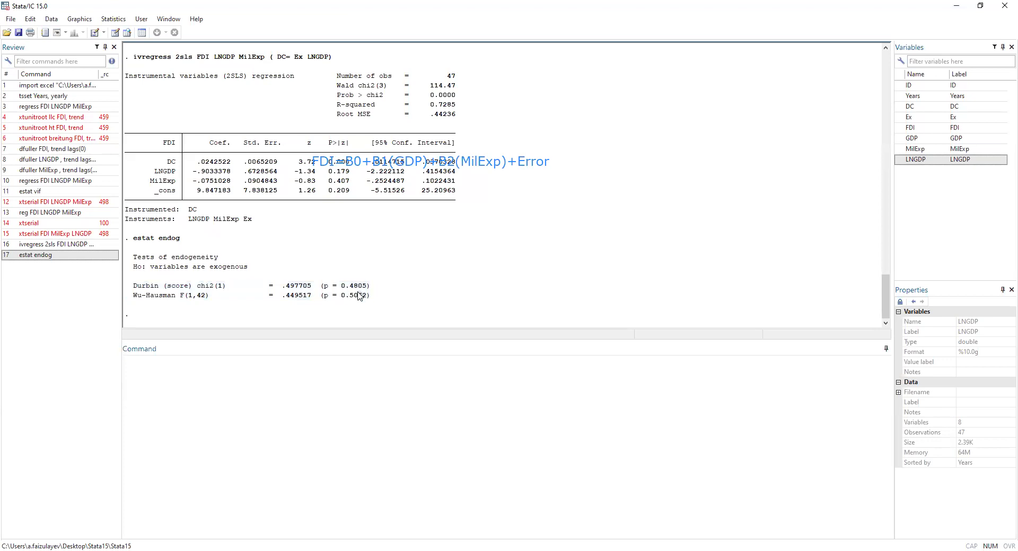
drag(360, 296, 332, 285)
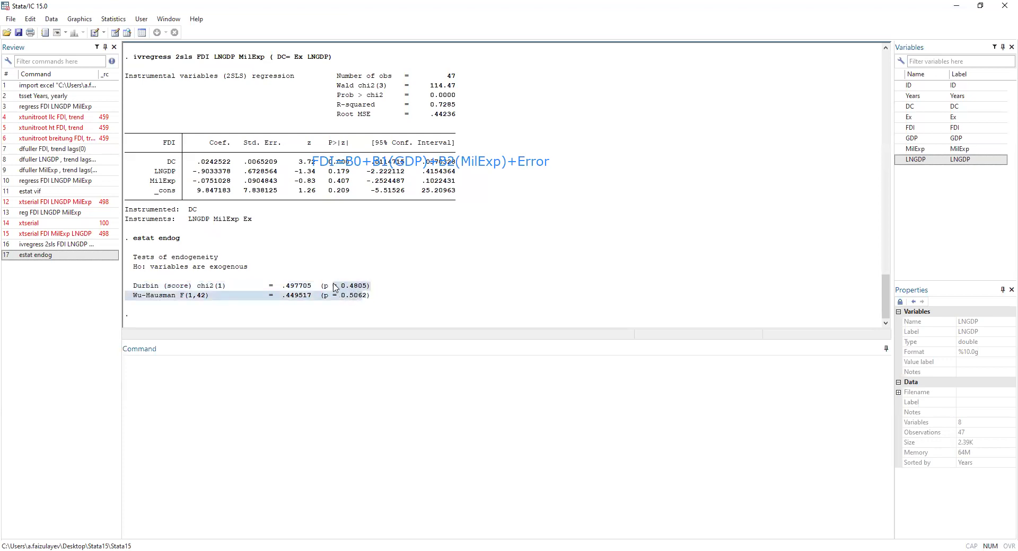
Step: Recall the ivregress command, swap DC and Ex so the parenthesis reads ( Ex= DC LNGDP), and run it
click(66, 245)
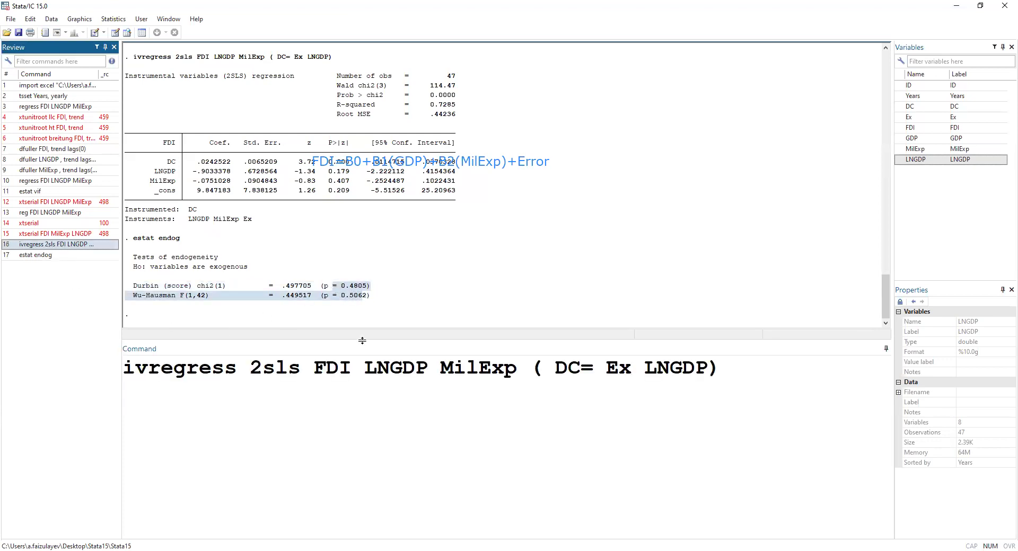
click(566, 367)
double_click(566, 367)
text(EC)
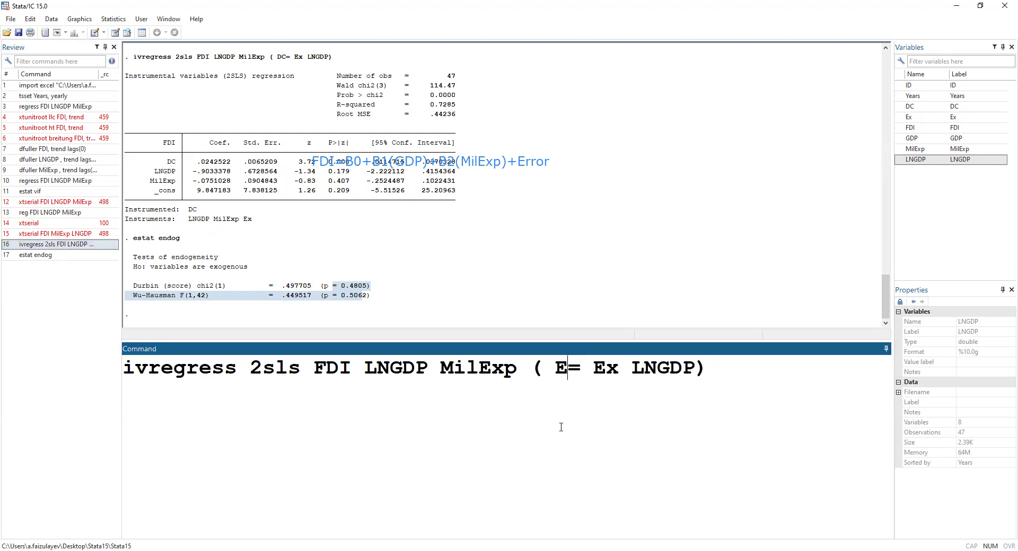
key(BackSpace)
text(X)
key(BackSpace)
text(x)
key(Right)
key(Right)
key(Delete)
key(Delete)
text(DC)
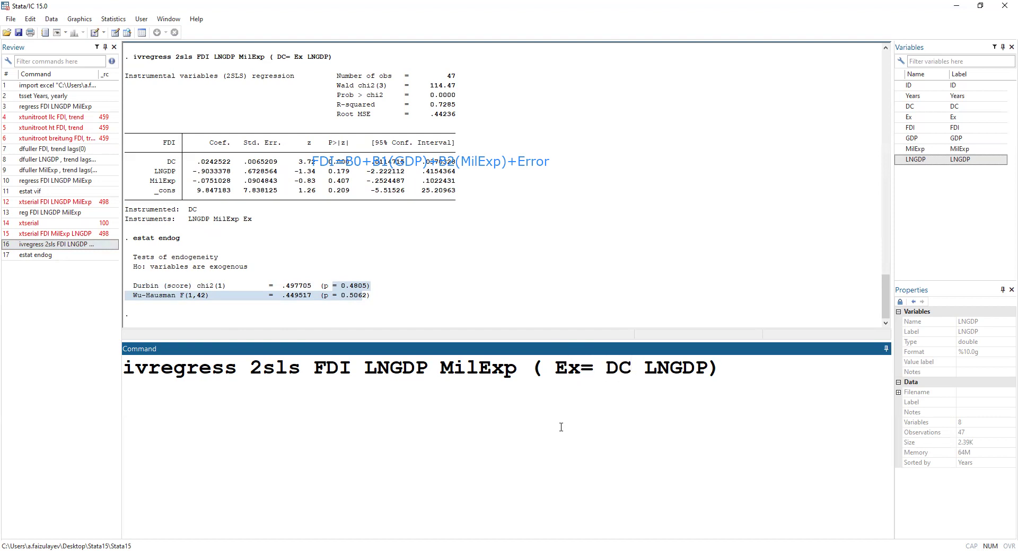
key(Return)
Step: Run "estat endog" again for the model with Ex as the instrumented variable
text(est)
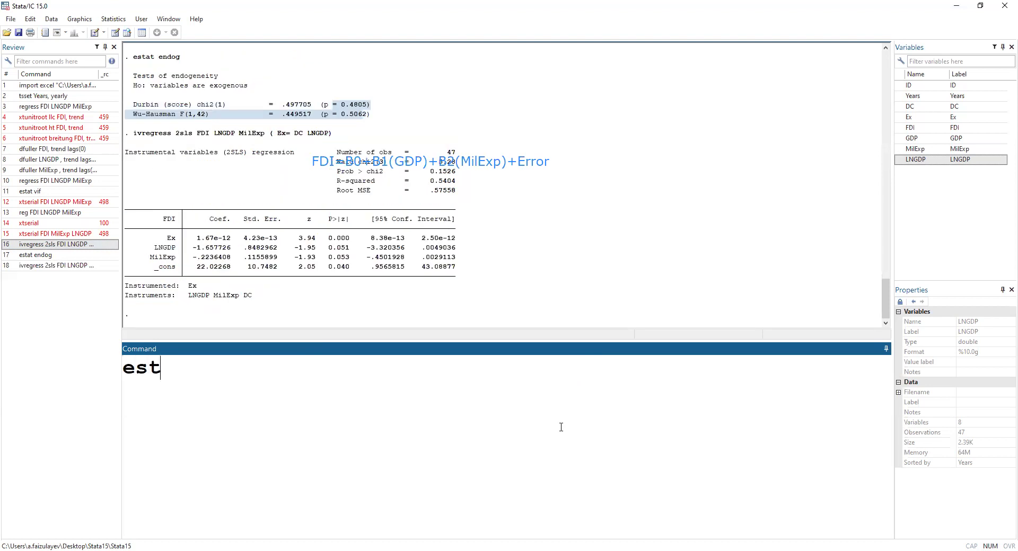
text(at endog)
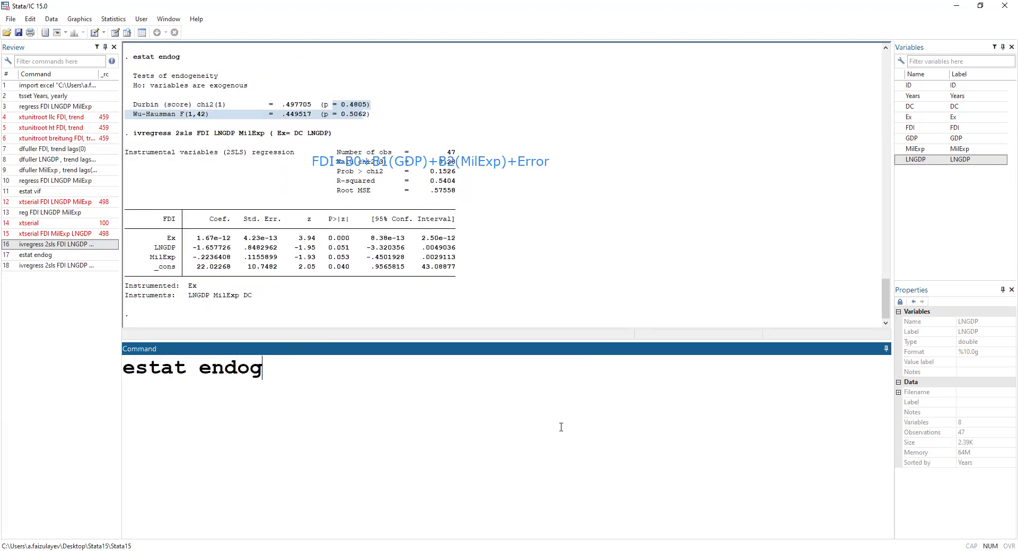
key(Return)
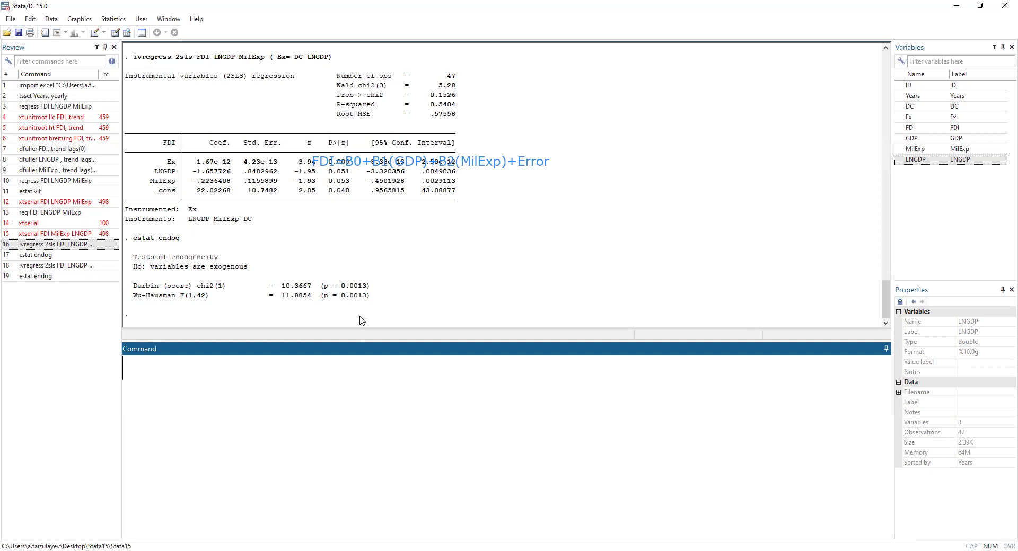
Step: Compare the regression output and endogeneity p-values of the DC model with those of the Ex model
scroll(380, 313, up, 7)
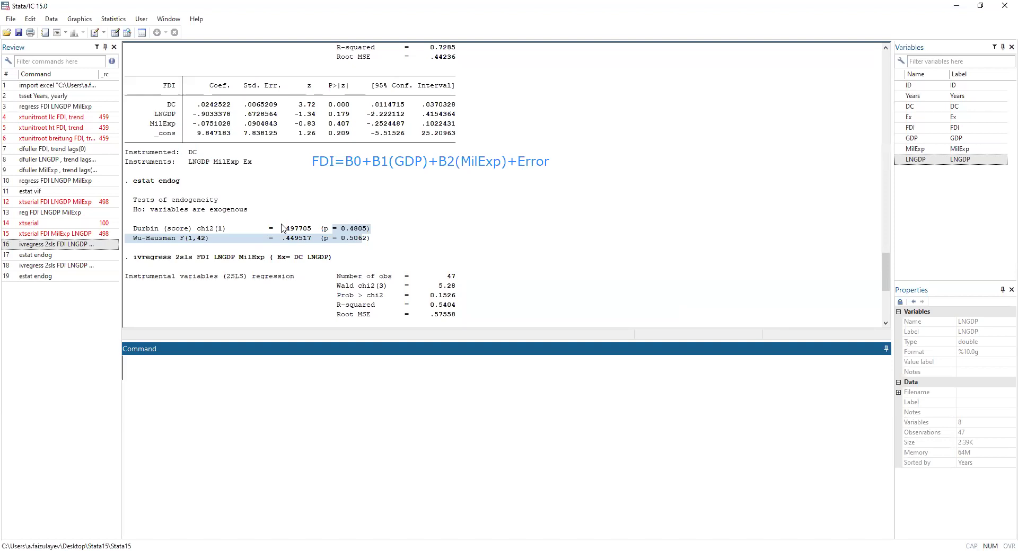
scroll(398, 212, down, 6)
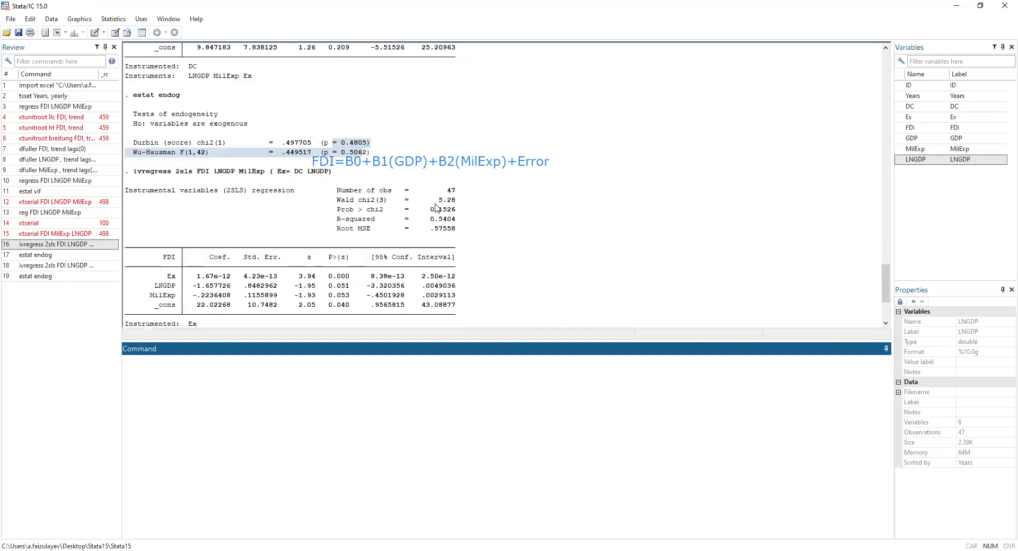
scroll(374, 229, up, 5)
scroll(374, 229, down, 6)
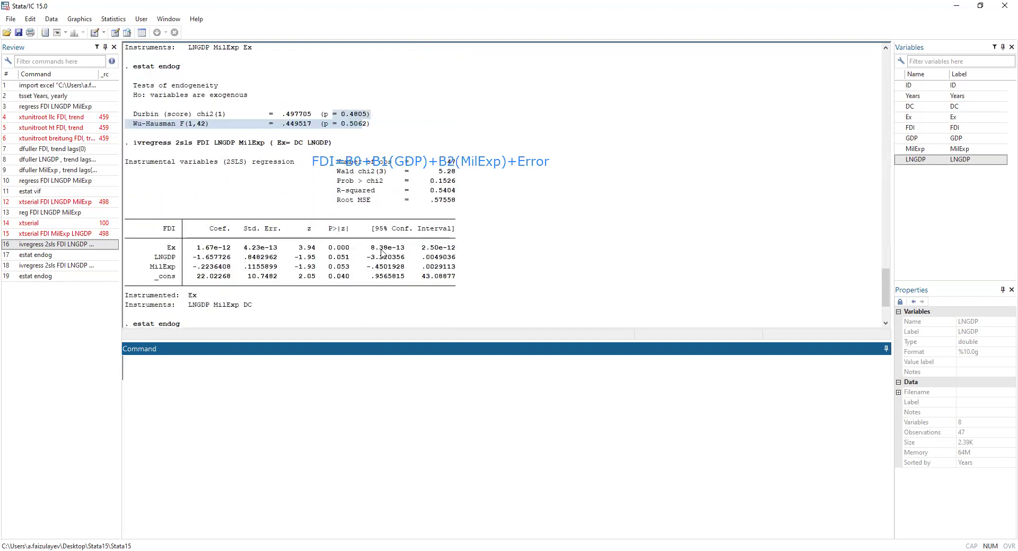
scroll(332, 273, up, 6)
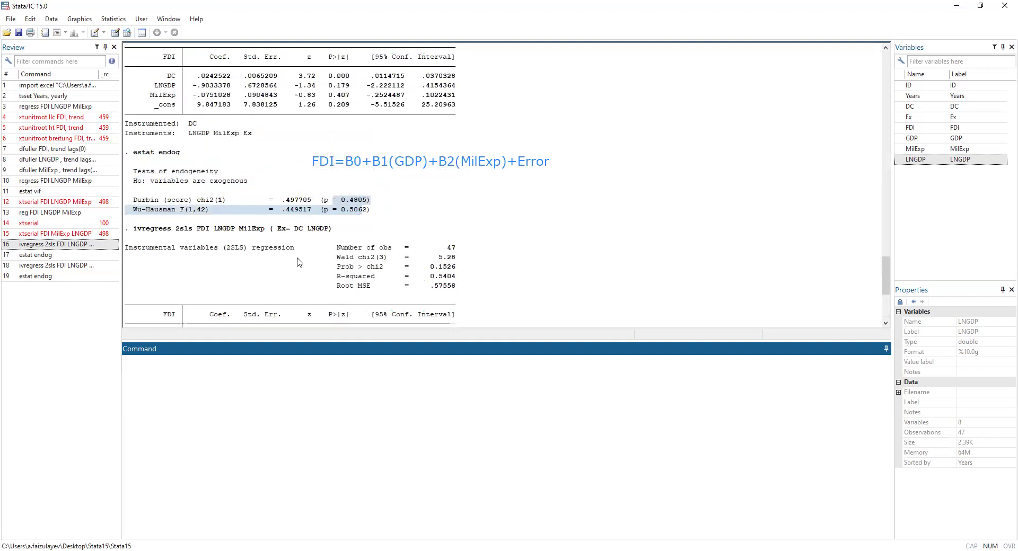
click(274, 224)
scroll(280, 237, down, 4)
scroll(228, 267, down, 2)
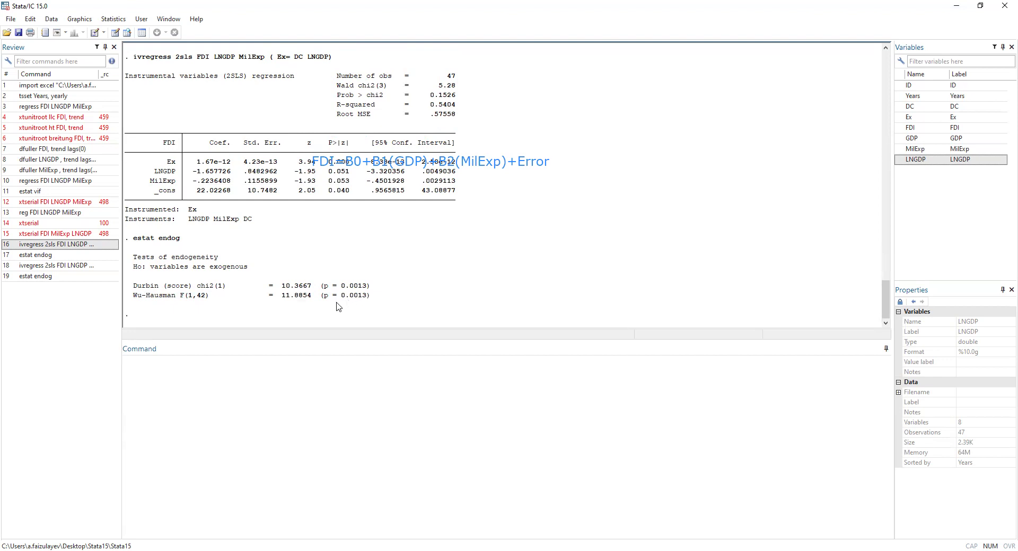
scroll(357, 247, up, 2)
scroll(357, 247, down, 2)
scroll(290, 243, up, 2)
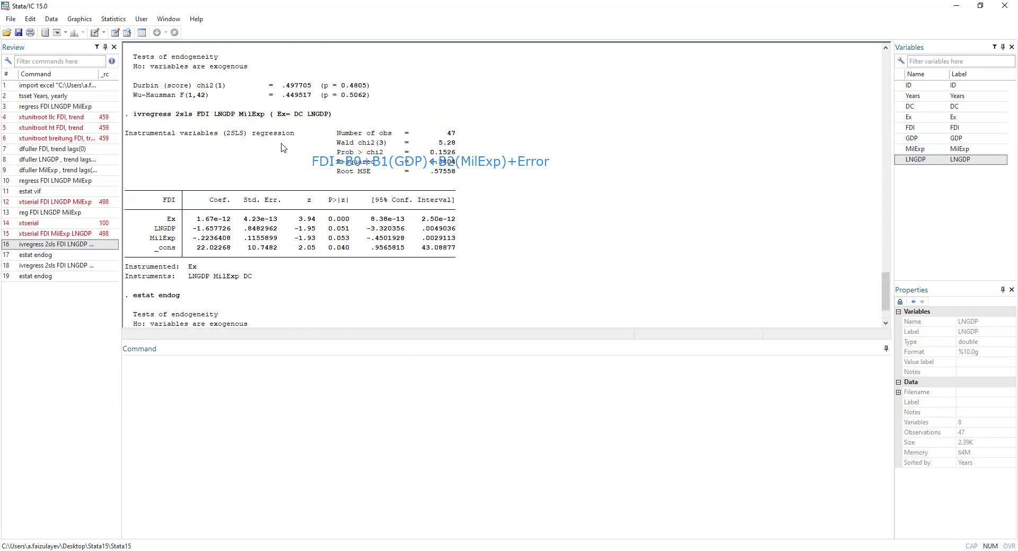
Step: Recall the ivregress command for the Ex model and examine its instrument LNGDP and endogenous variable Ex
click(51, 265)
drag(606, 366, 708, 367)
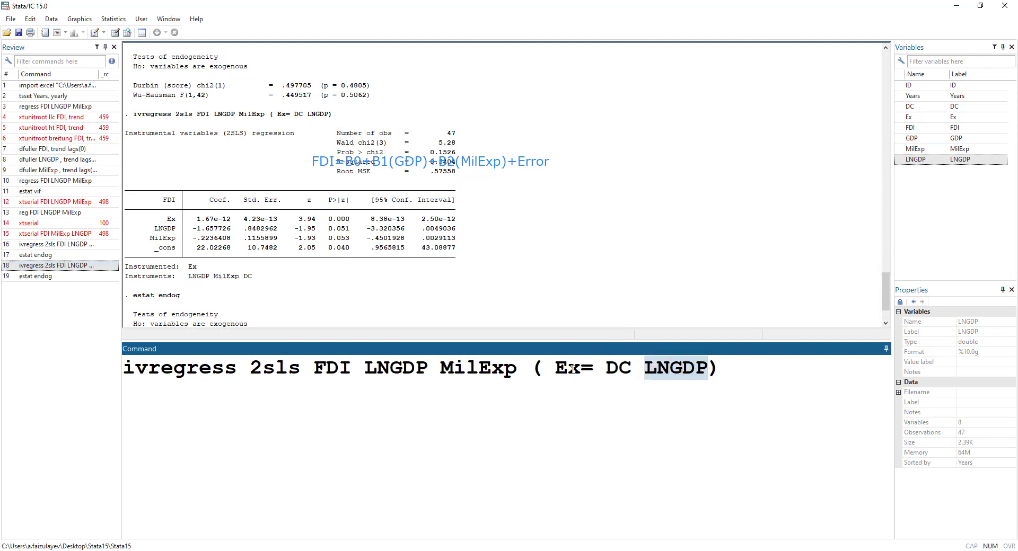
drag(554, 367, 582, 367)
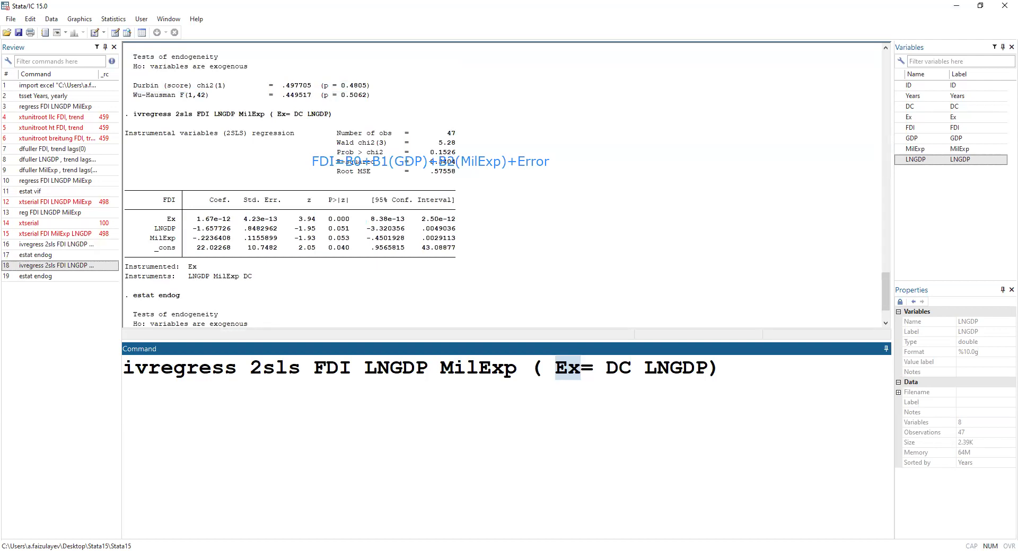
Step: Check the overidentification test command in the Word notes and run "estat overid" in Stata for the Ex model
drag(728, 373, 126, 375)
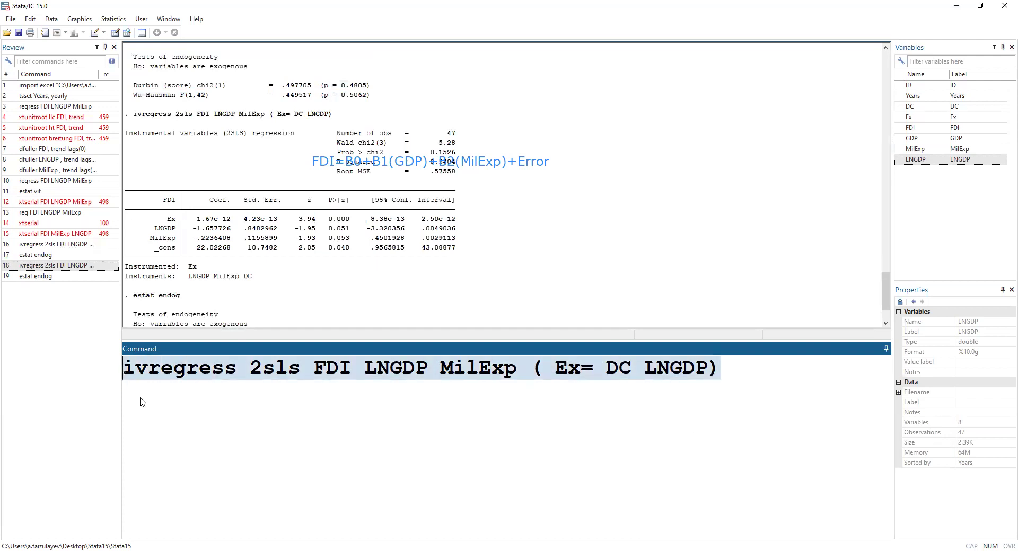
key(ctrl+x)
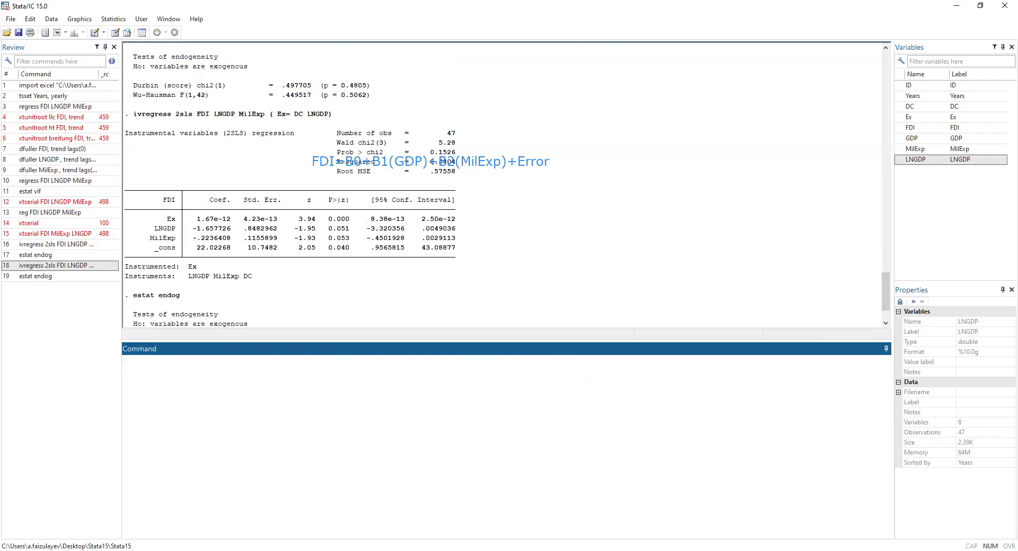
key(alt+Tab)
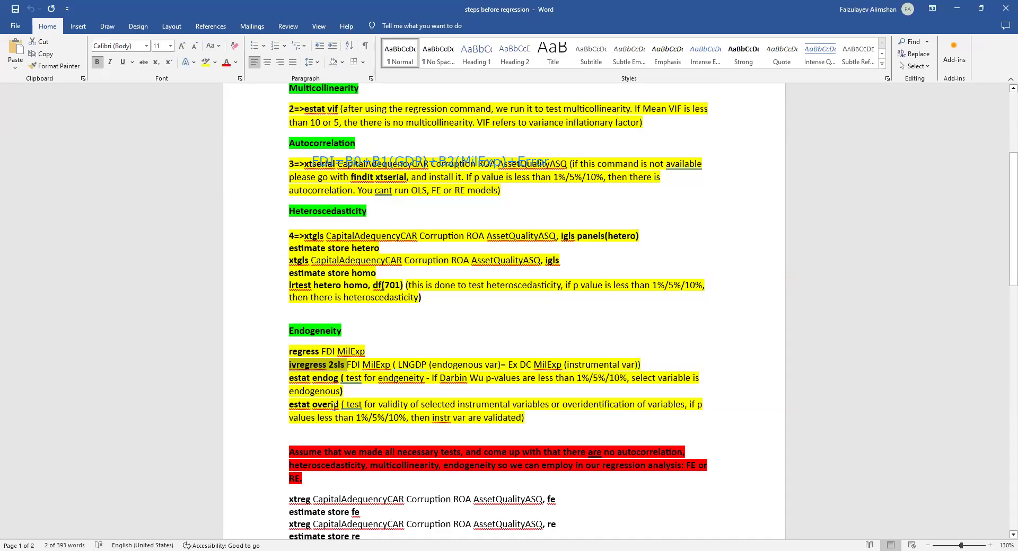
key(alt+Tab)
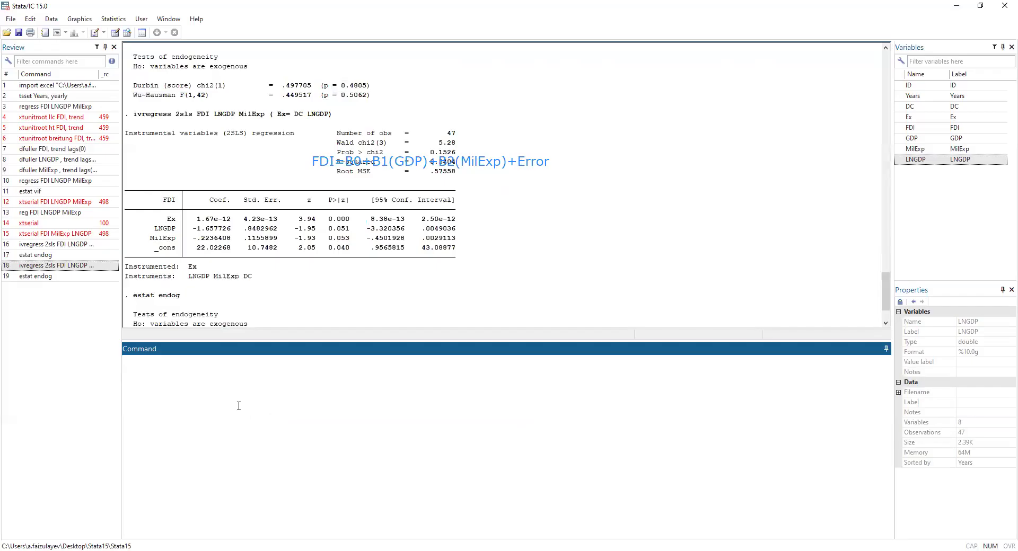
text(estat )
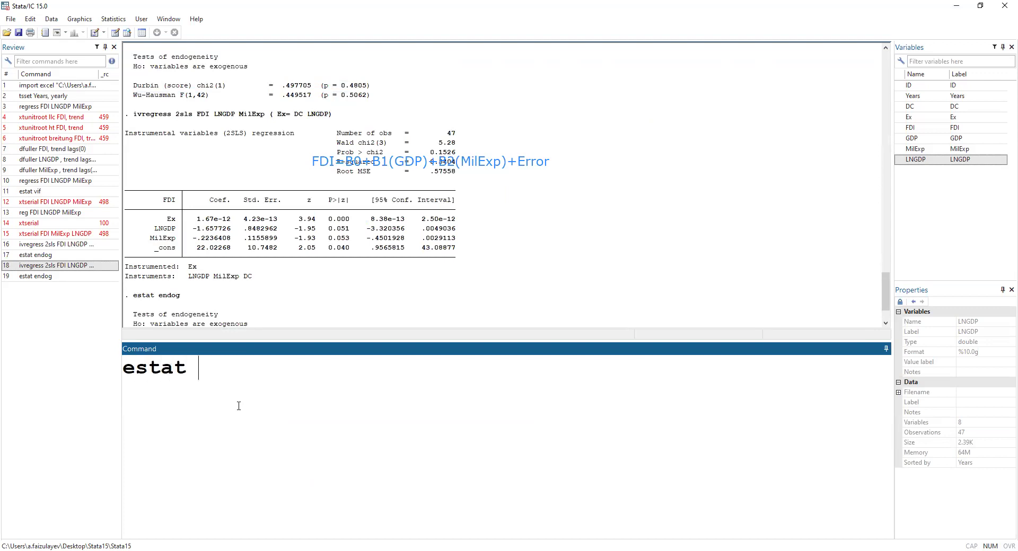
text(overi)
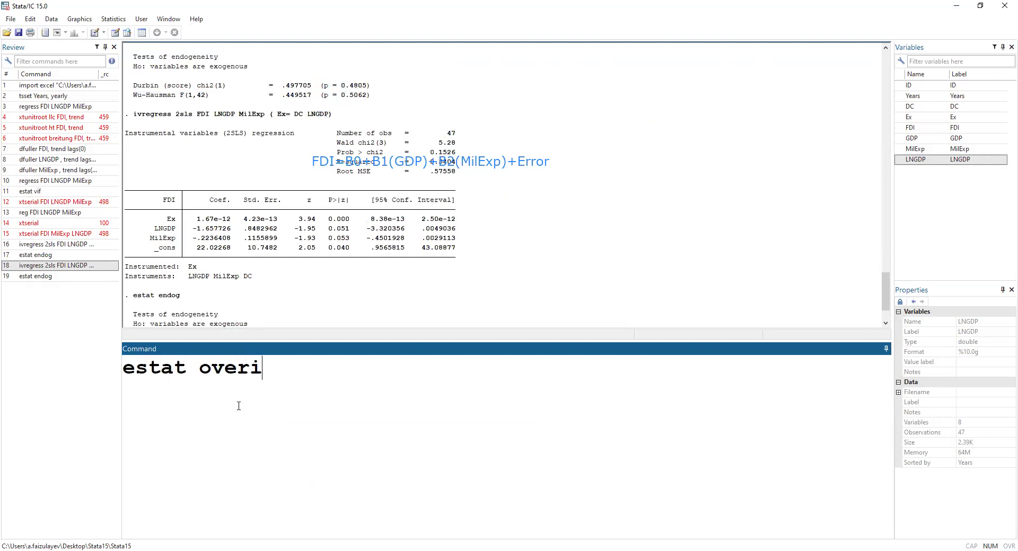
text(d)
key(Return)
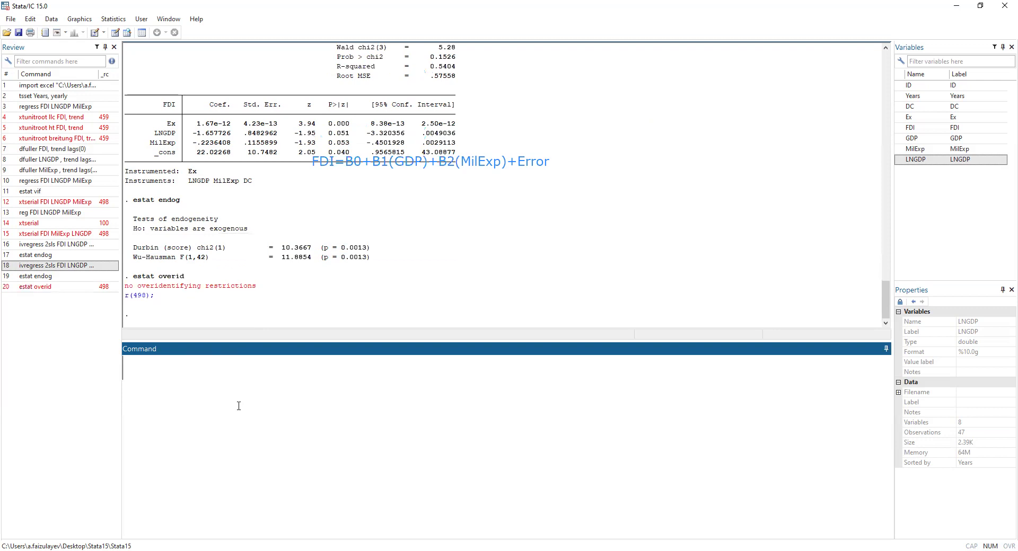
Step: Recall the ivregress command for Ex, add MilExp as an instrument so the parenthesis reads ( Ex= DC LNGDP MilExp), and run it
click(71, 287)
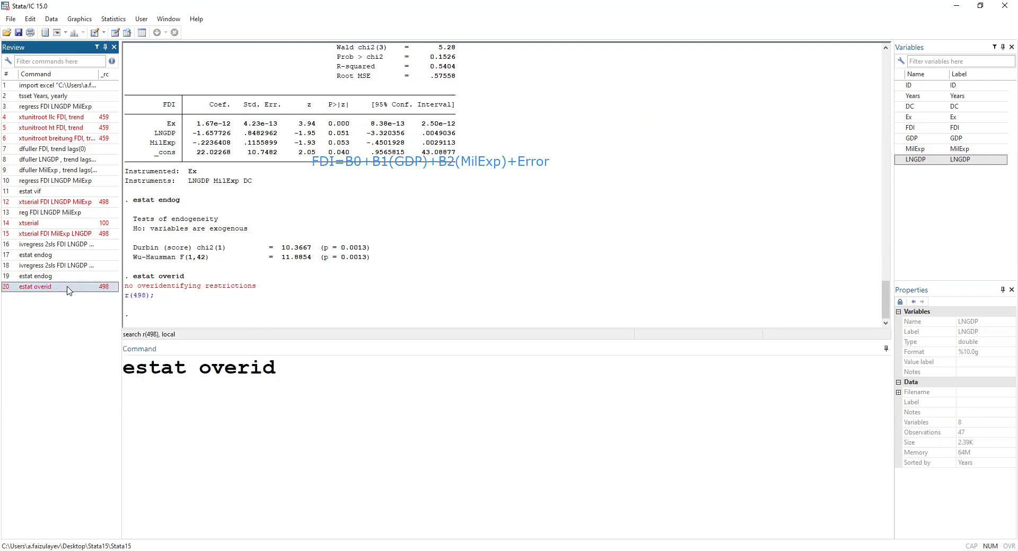
click(85, 265)
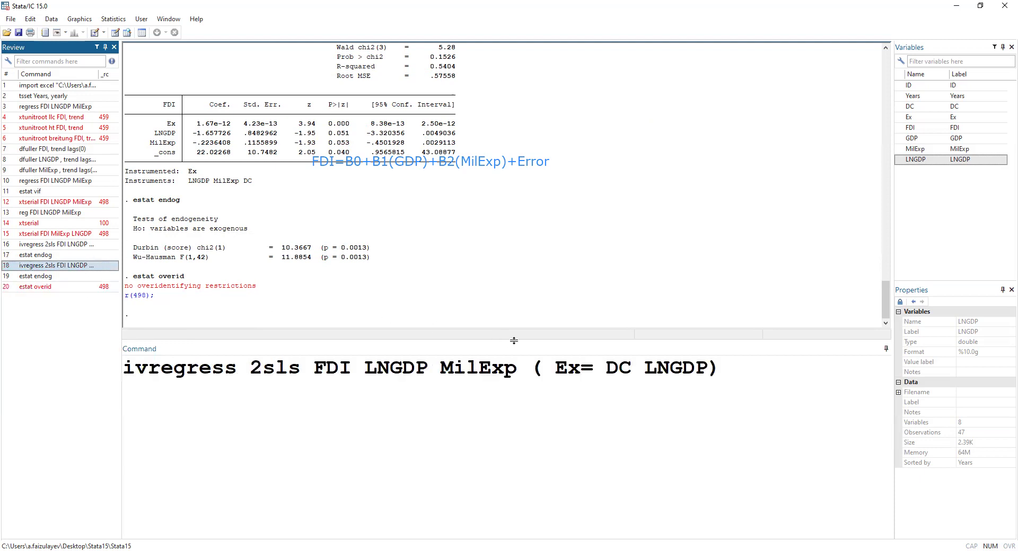
click(707, 367)
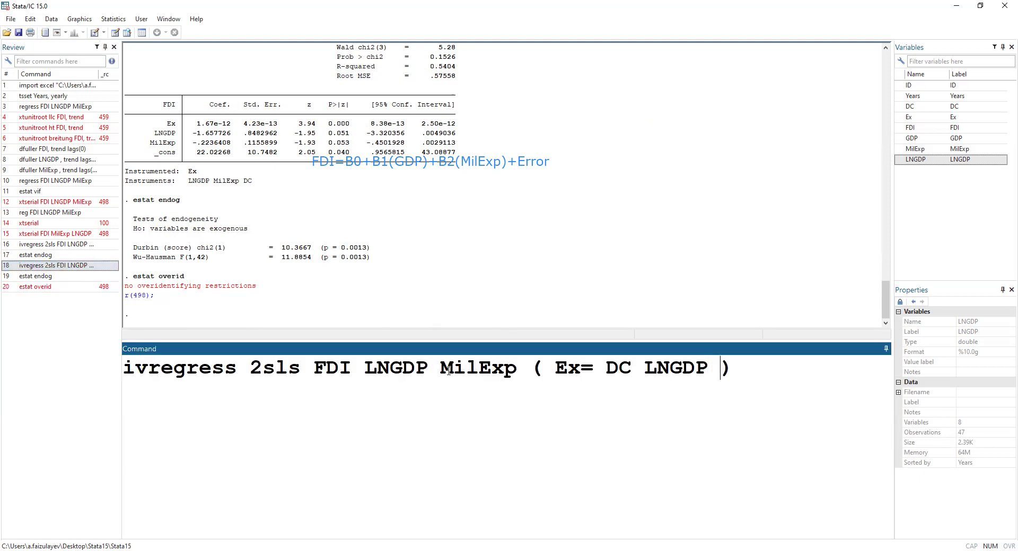
mouse_move(903, 133)
mouse_move(901, 153)
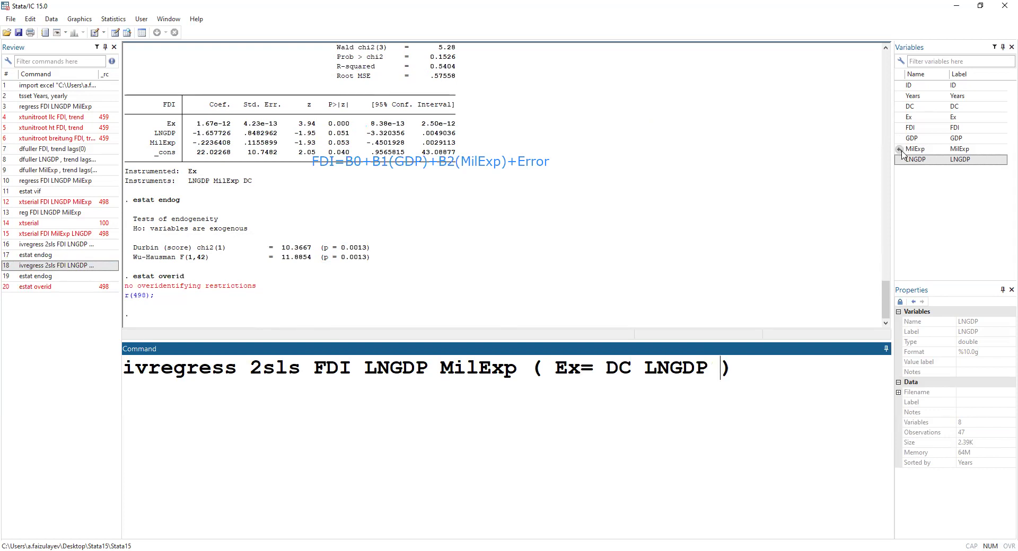
click(899, 150)
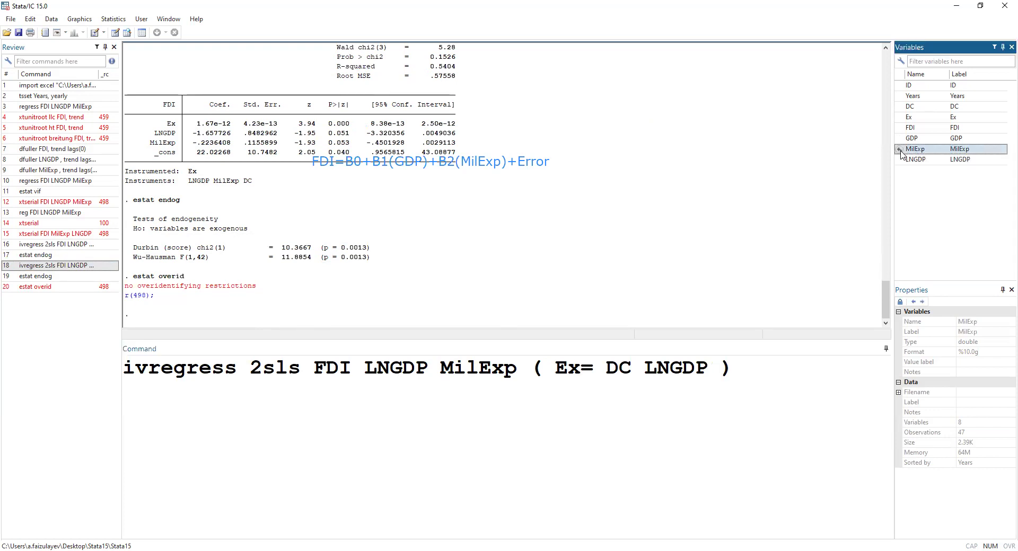
click(813, 367)
key(BackSpace)
key(Return)
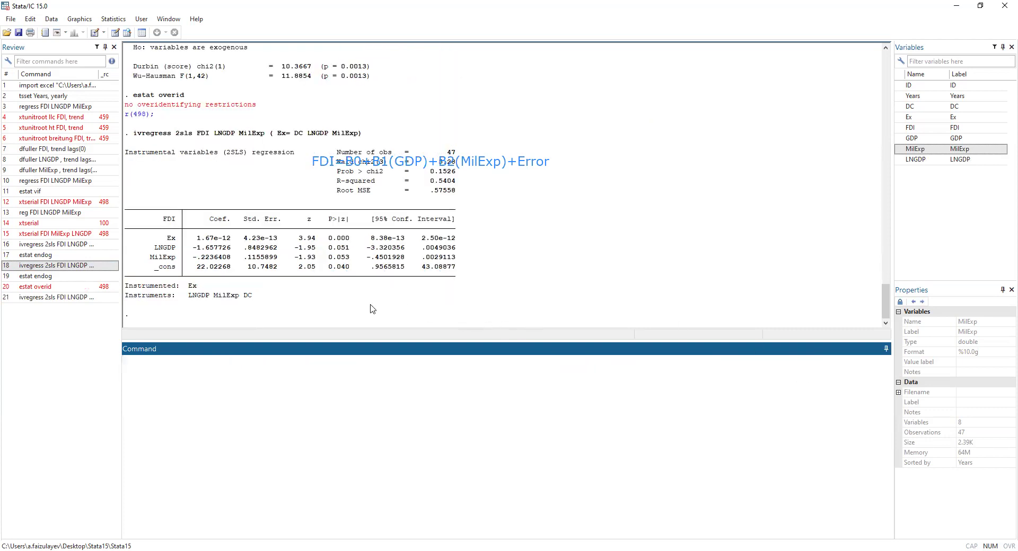
Step: Rerun "estat overid" and "estat endog" for the model with MilExp added to the instruments
click(63, 288)
double_click(63, 289)
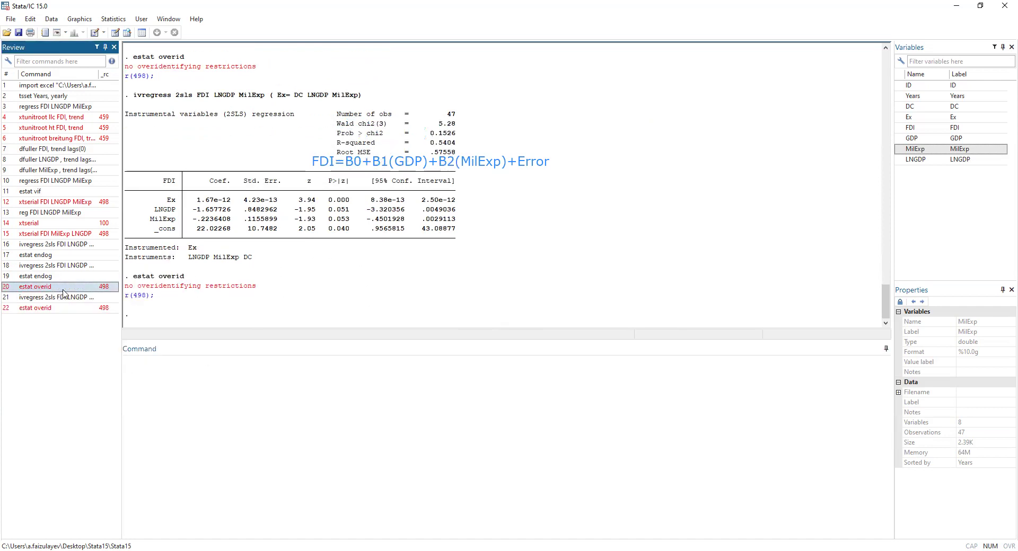
click(43, 256)
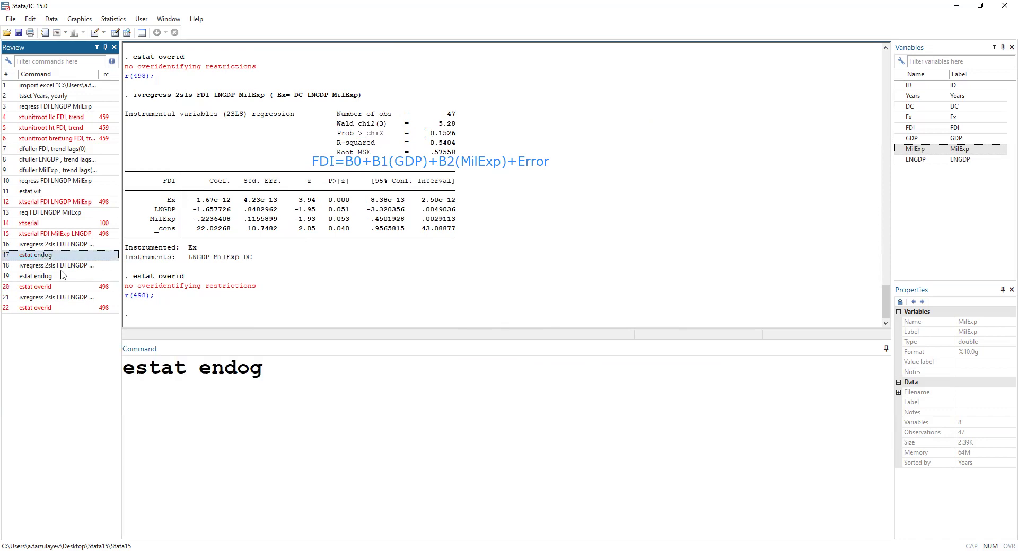
key(Return)
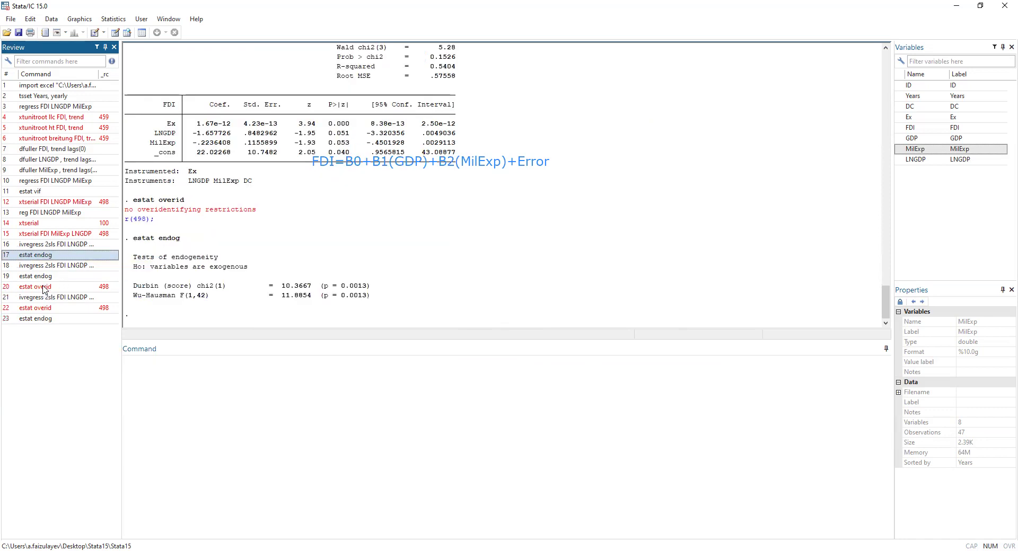
Step: Recall "estat overid", compare it with the endogeneity section of the Word notes, and run it again in Stata
click(47, 289)
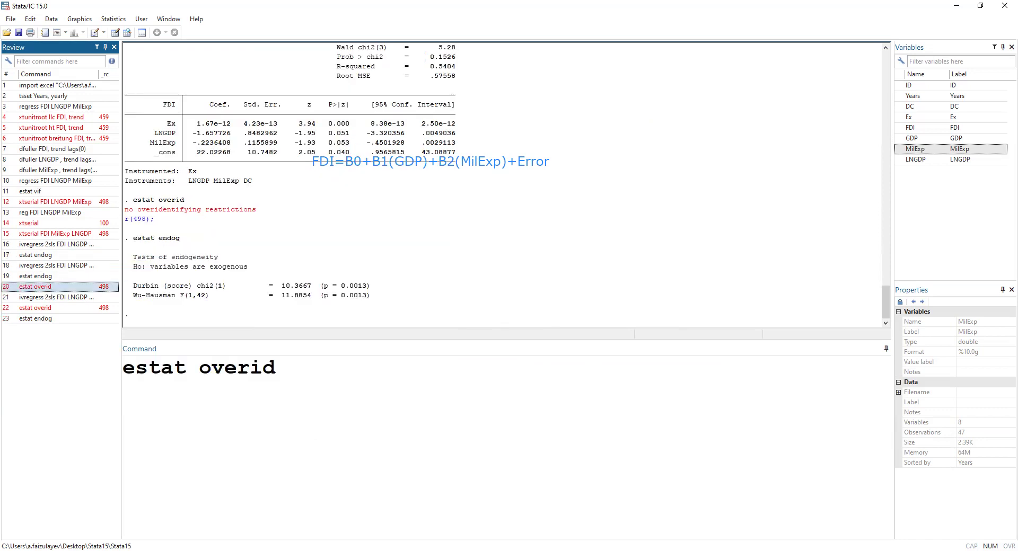
key(alt+Tab)
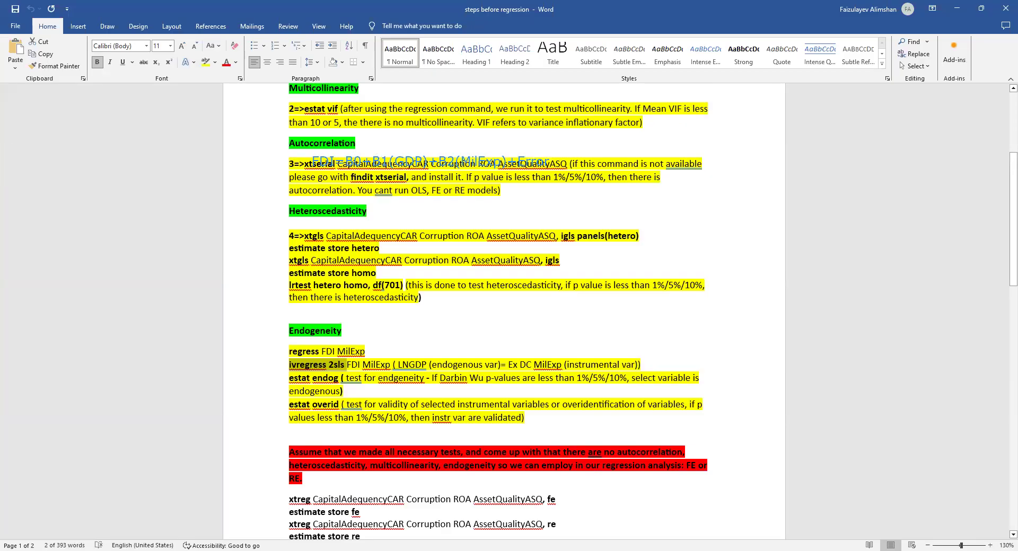
key(alt+Tab)
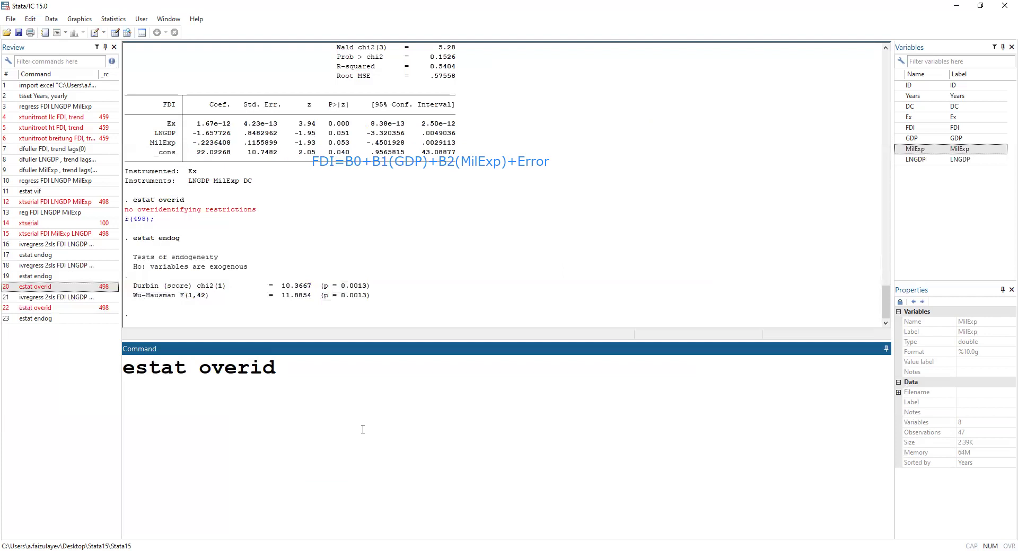
key(Return)
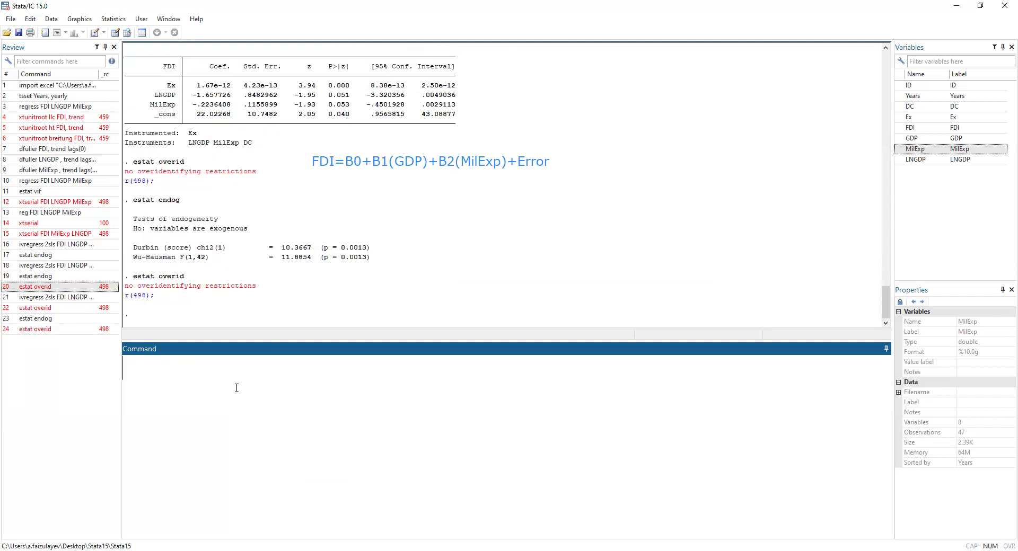
scroll(320, 275, up, 2)
scroll(320, 275, down, 2)
Step: Recall the latest ivregress command, add L.FDI after Ex so the parenthesis reads ( Ex L.FDI= DC LNGDP MilExp), and run it
click(49, 297)
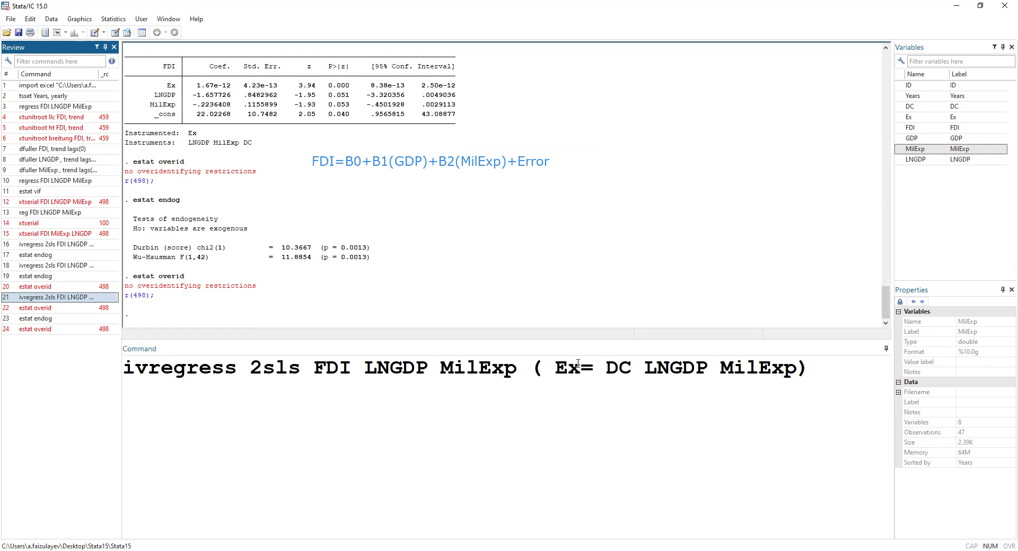
click(576, 367)
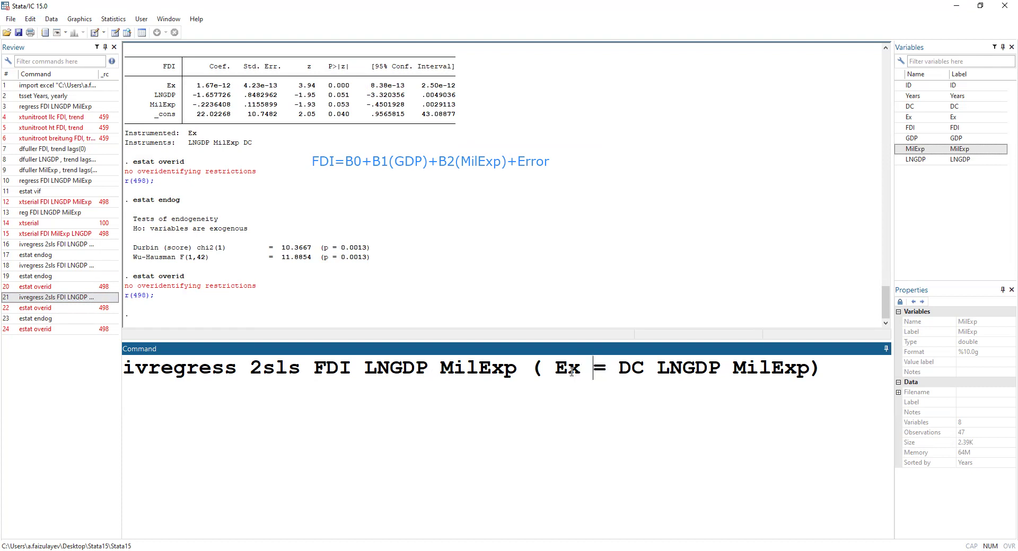
text(L.)
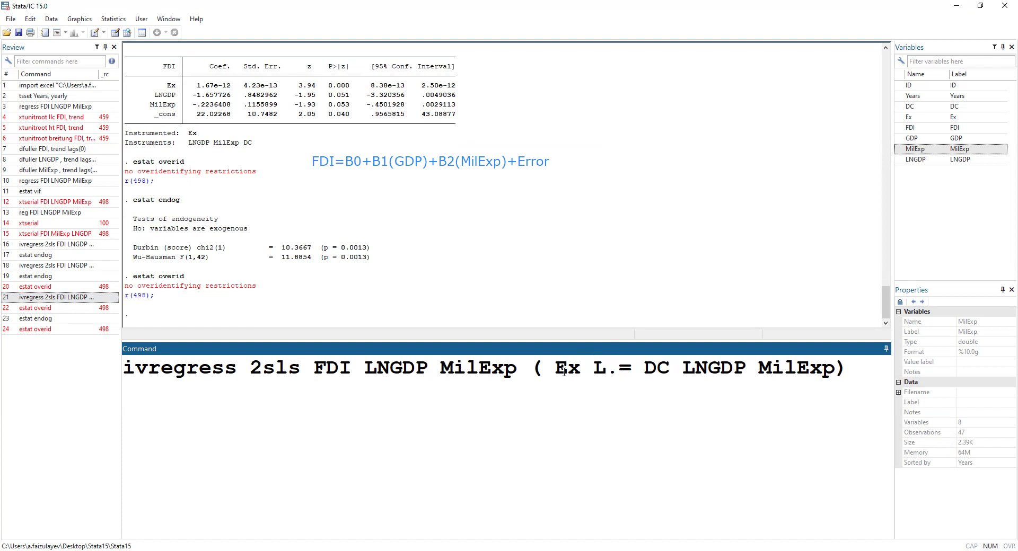
text(FDI)
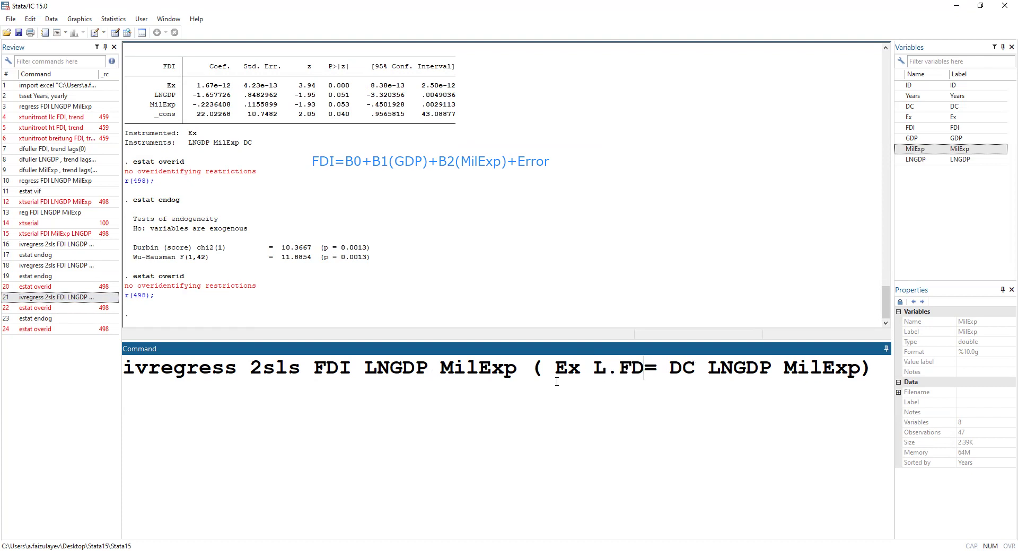
key(Return)
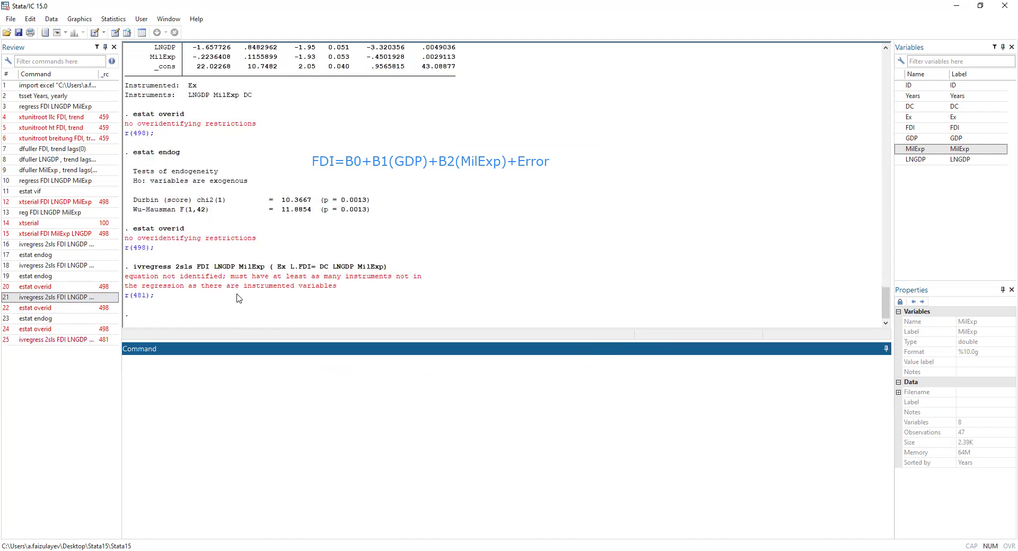
Step: Try the ivregress command with the lag written as FDI.l instead of L.FDI
click(74, 339)
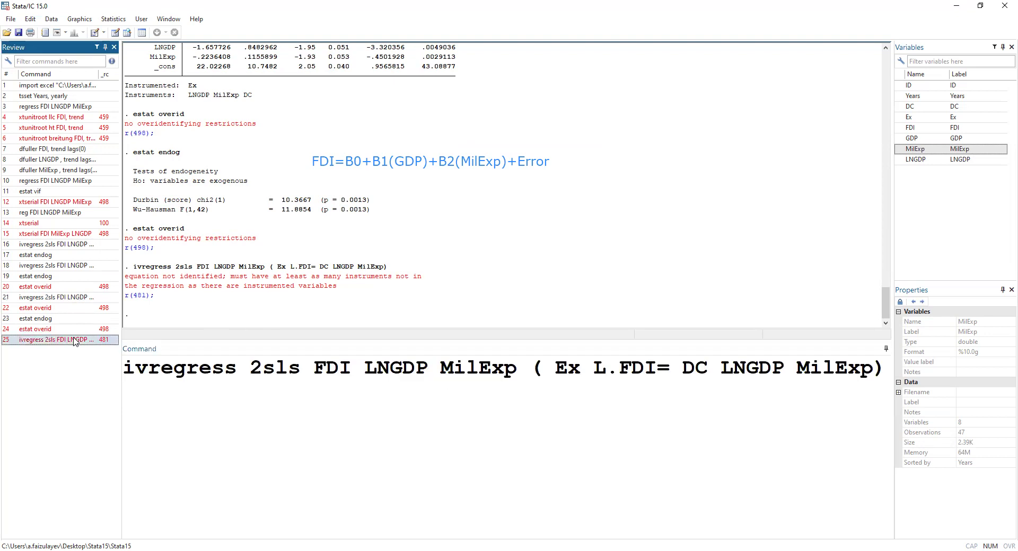
click(617, 369)
key(Right)
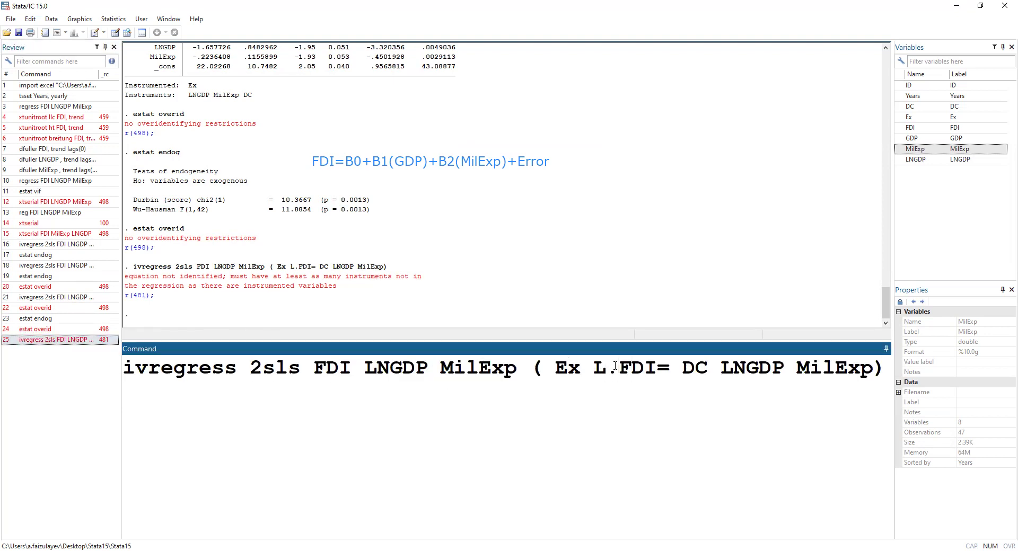
key(BackSpace)
key(BackSpace)
key(Right)
key(Right)
key(Right)
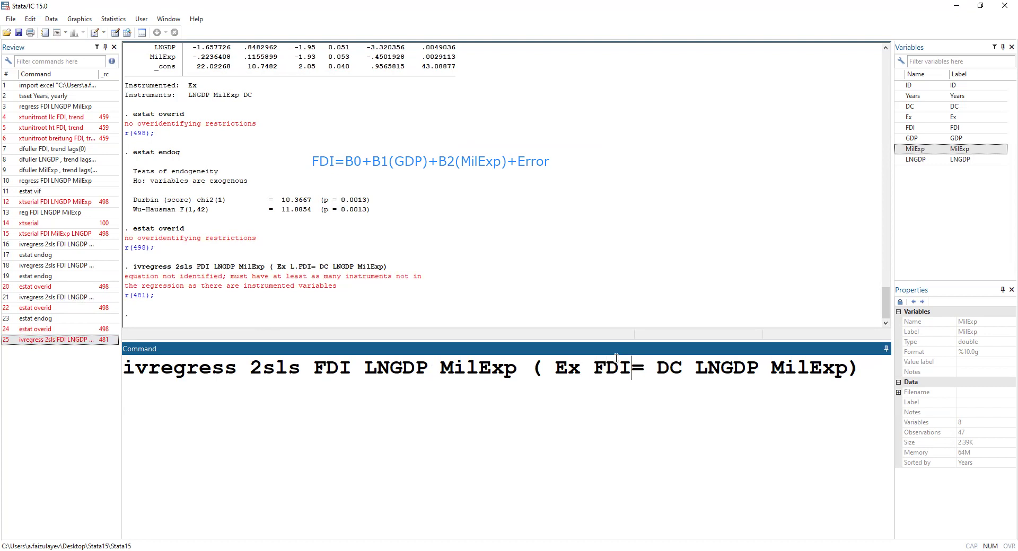
text(.l)
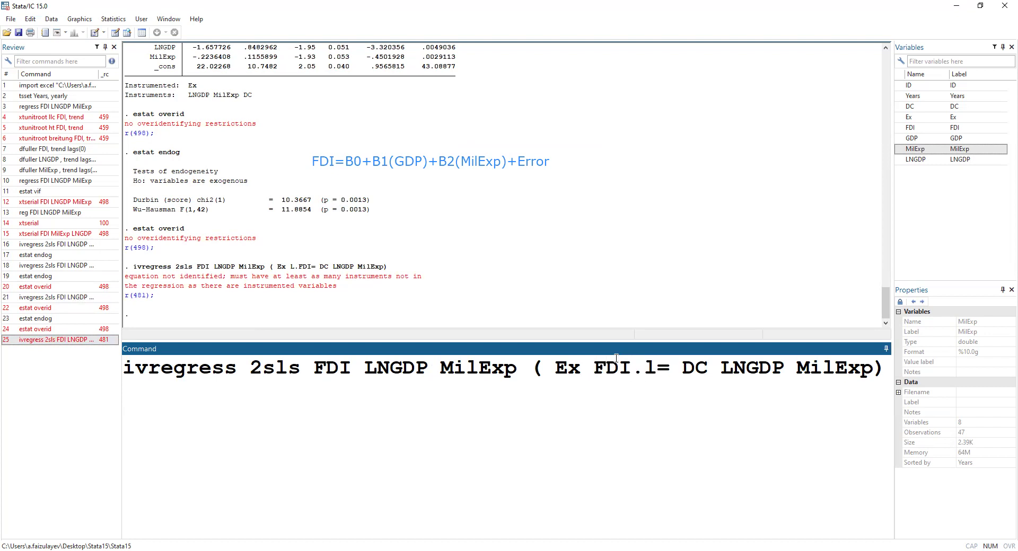
key(Return)
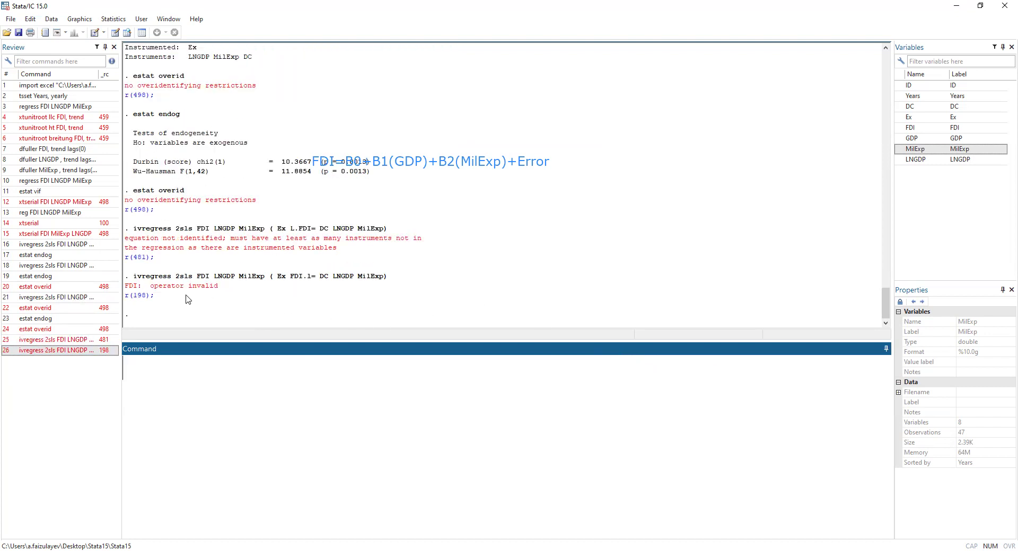
Step: Recall the ivregress command, remove the .l suffix so the parenthesis reads ( Ex FDI= DC LNGDP MilExp), and run it
key(Page_Up)
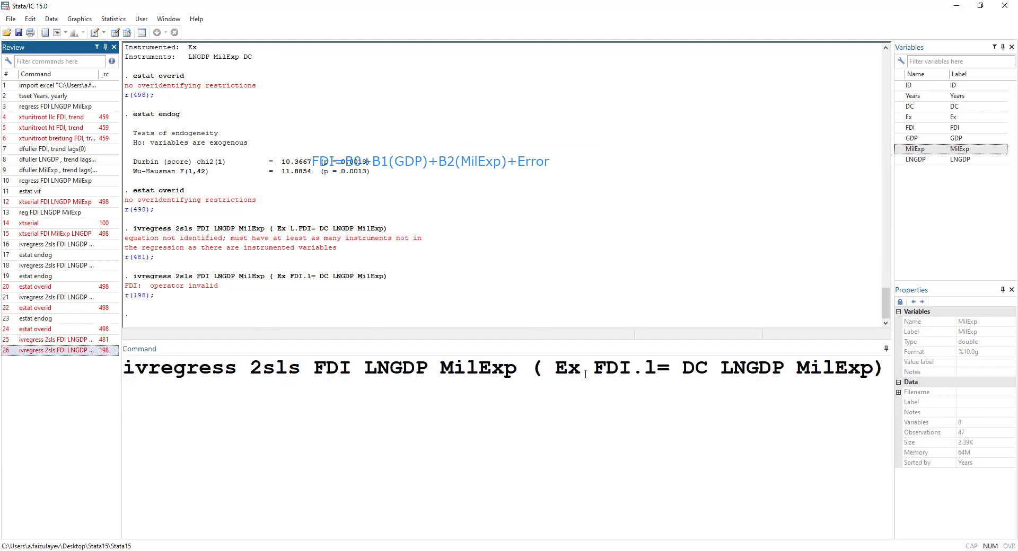
click(648, 369)
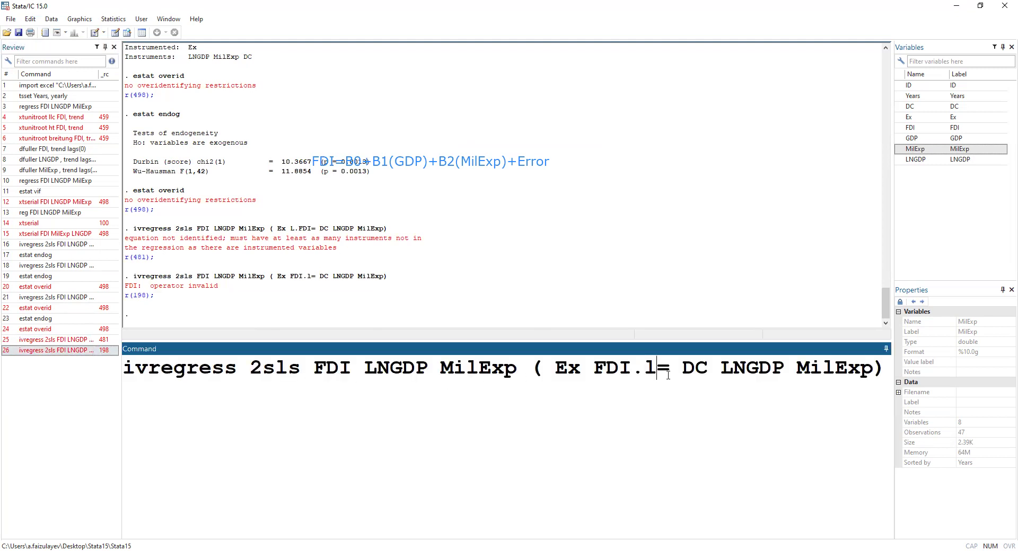
key(BackSpace)
key(BackSpace)
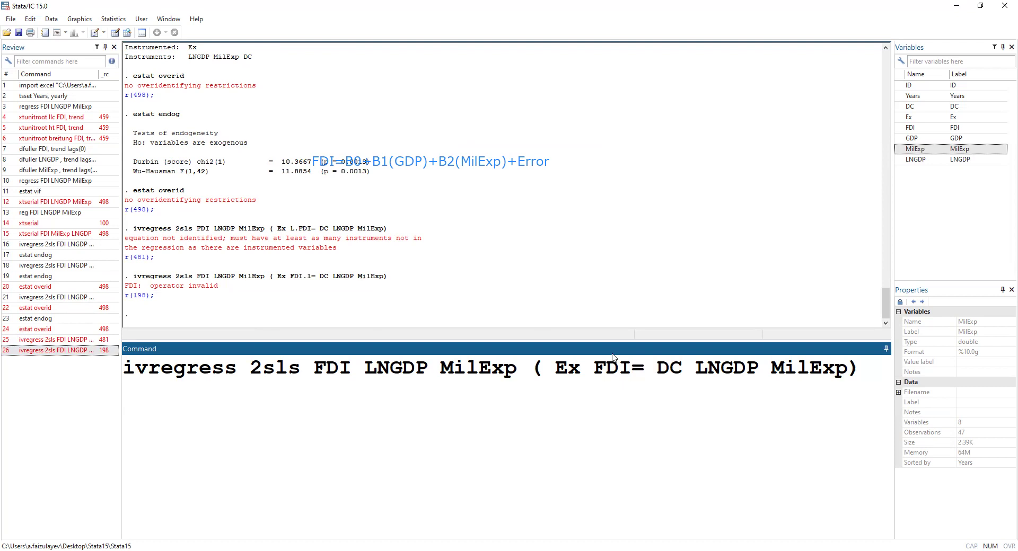
key(Return)
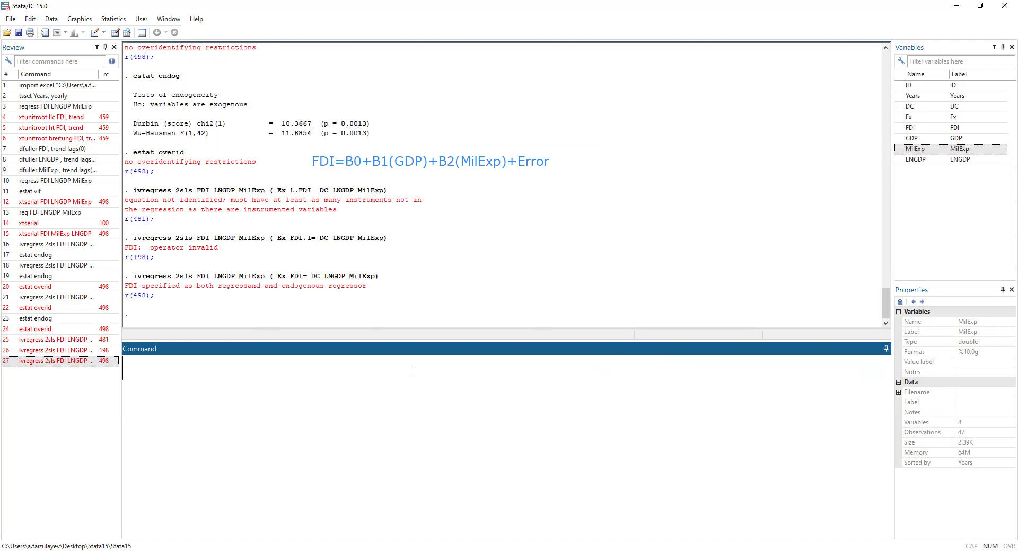
Step: Recall the last ivregress command, remove FDI after Ex so the parenthesis reads ( Ex = DC LNGDP MilExp), and run it
click(111, 361)
double_click(615, 385)
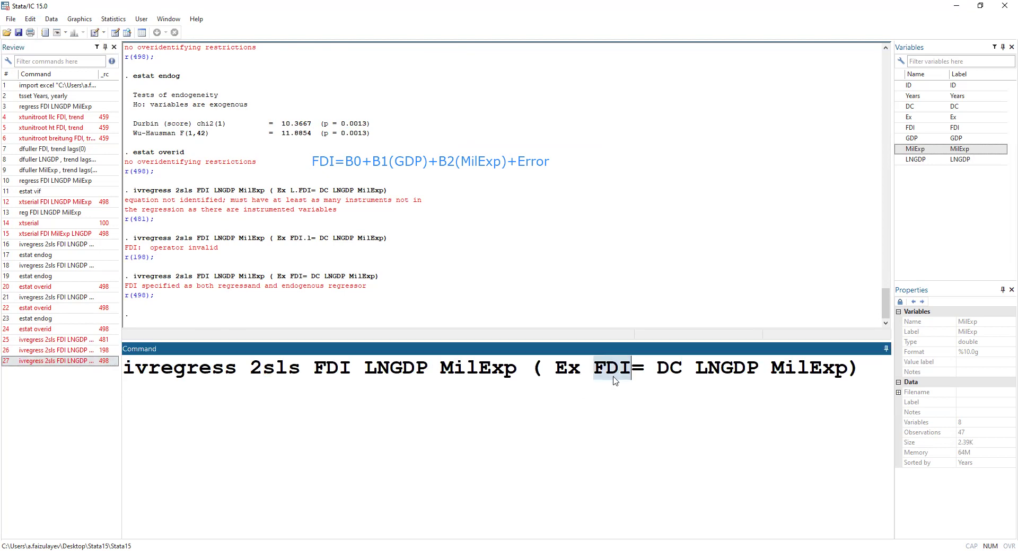
key(BackSpace)
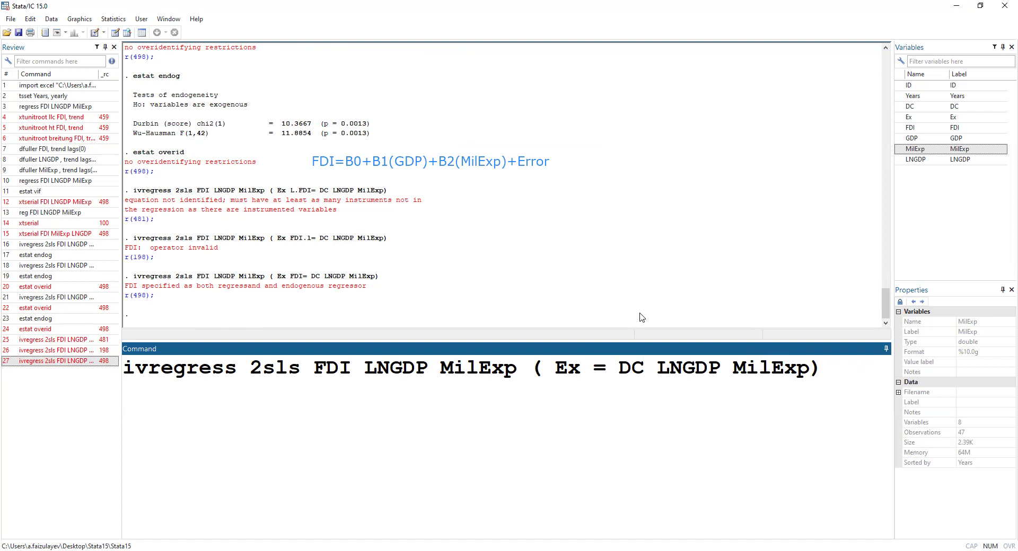
key(Return)
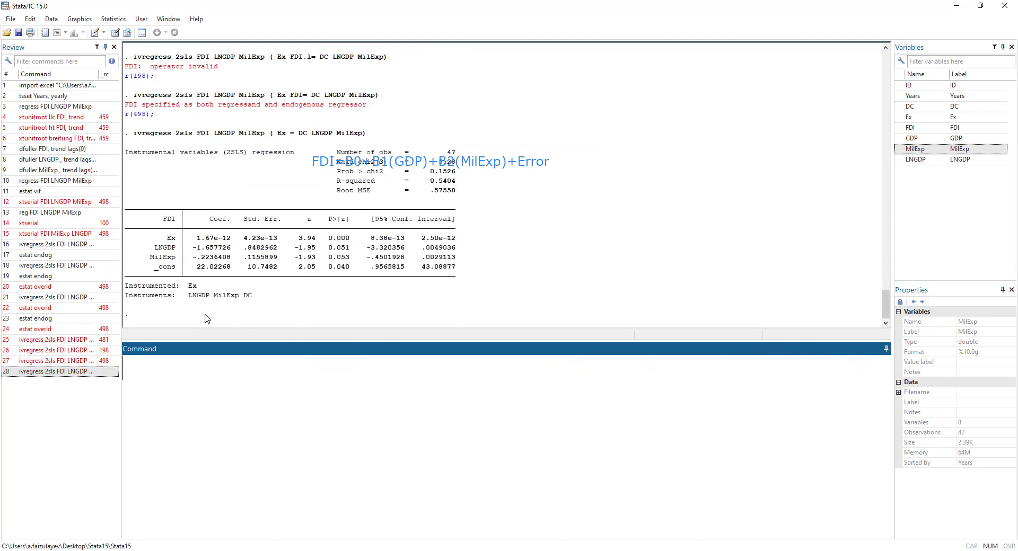
Step: Recall the ivregress command, insert l.FDI as a regressor between FDI and LNGDP, and run it
click(88, 372)
click(364, 369)
text(l.fdi)
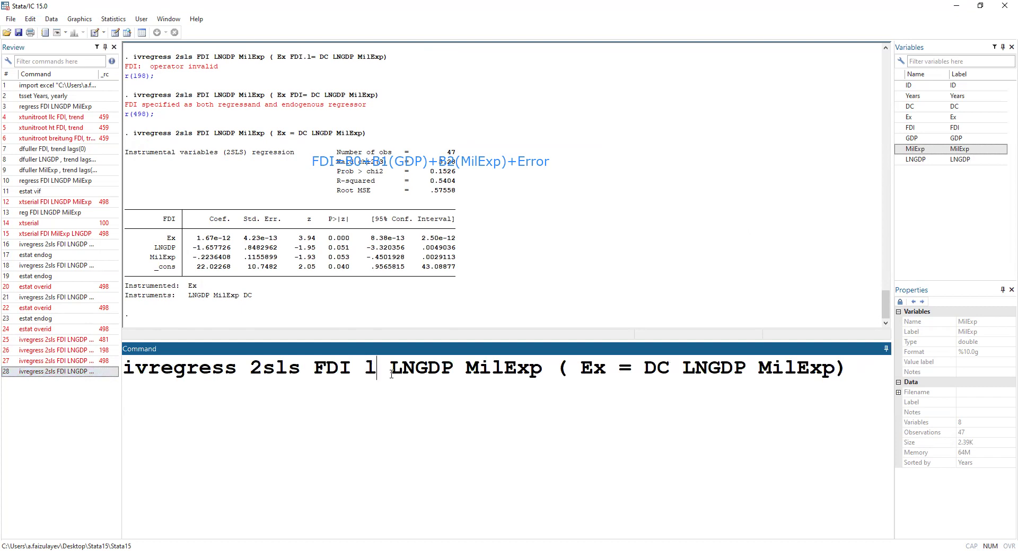
key(BackSpace)
key(BackSpace)
key(BackSpace)
text(FDI)
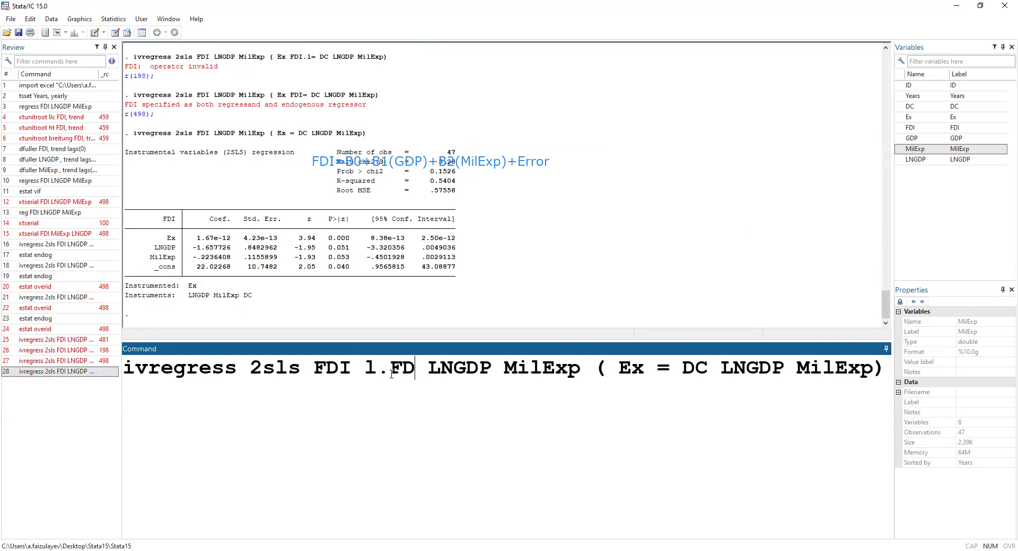
key(Return)
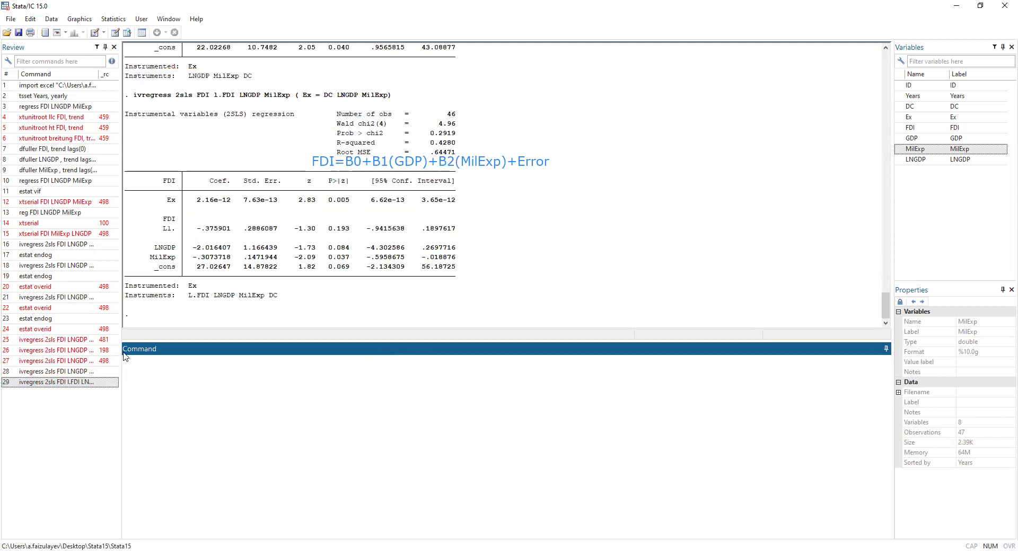
Step: Try the ivregress command with l.FDI also copied after Ex, so the parenthesis reads ( Ex l.FDI= DC LNGDP MilExp)
click(73, 382)
click(666, 369)
drag(429, 369, 365, 368)
key(ctrl+c)
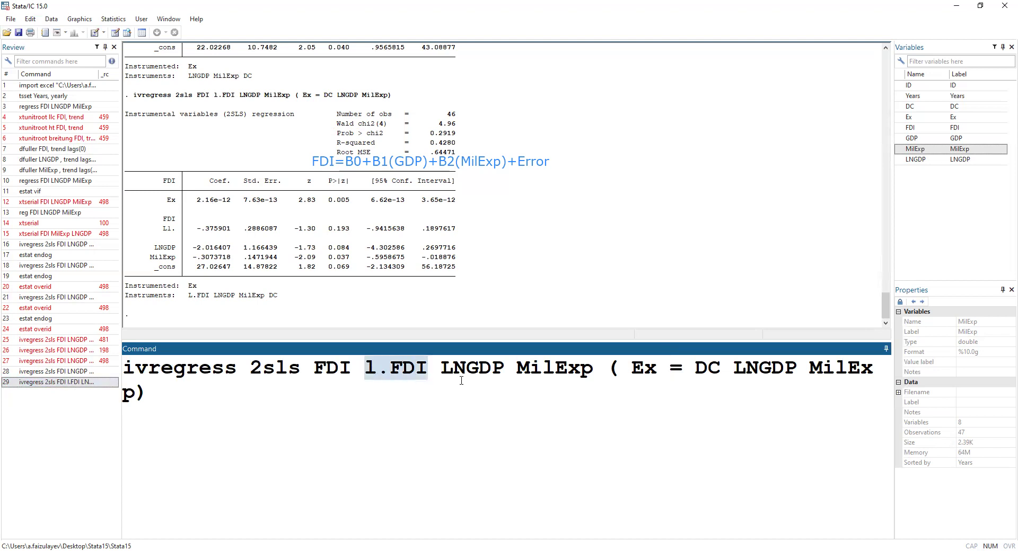
click(670, 368)
key(ctrl+v)
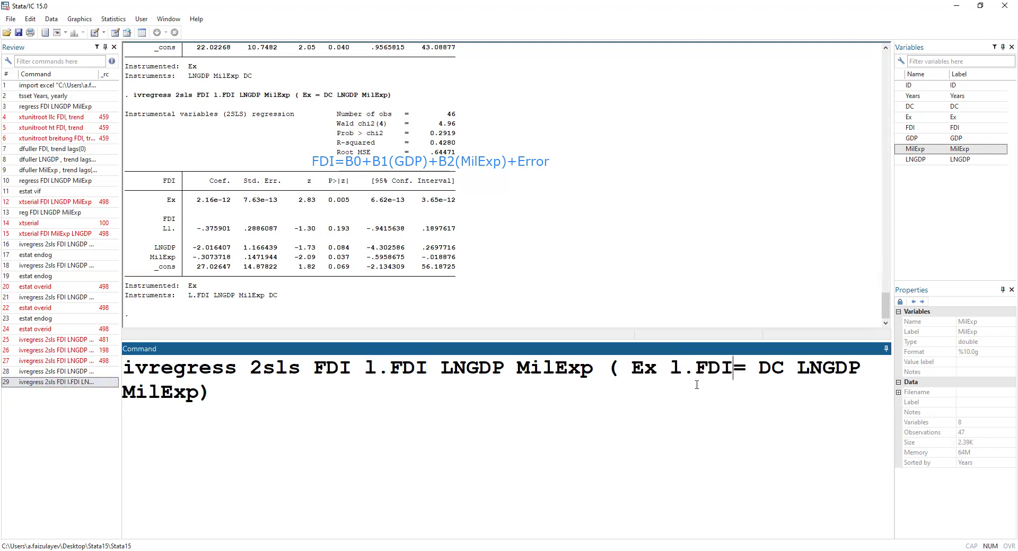
key(Return)
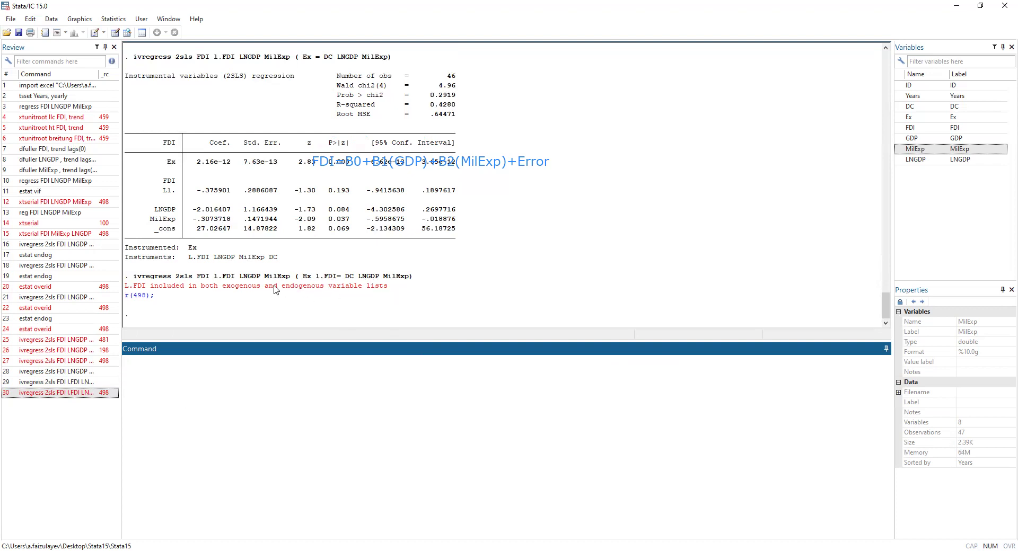
Step: Try the ivregress command without l.FDI among the outer regressors, keeping it only inside the parenthesis after Ex
click(83, 393)
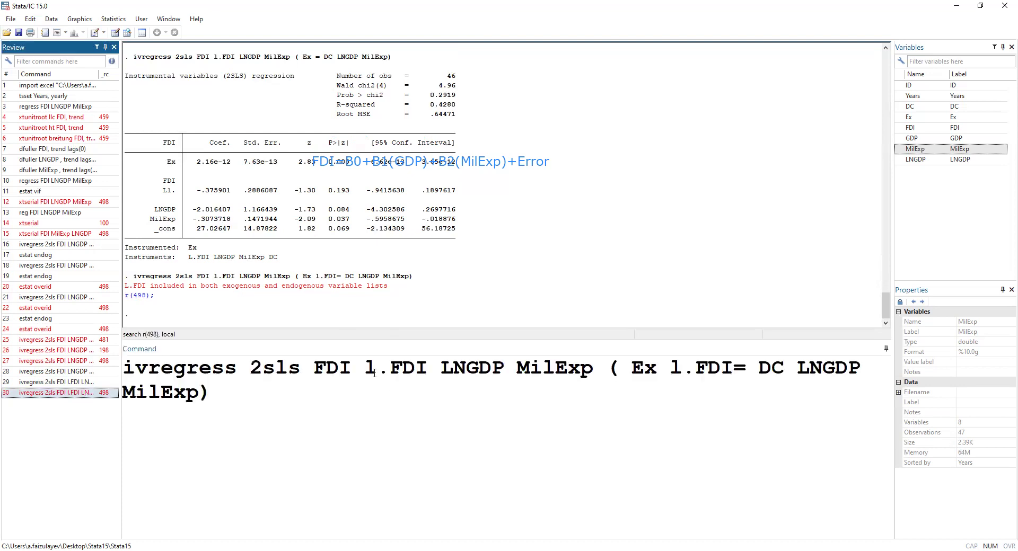
drag(427, 371, 369, 375)
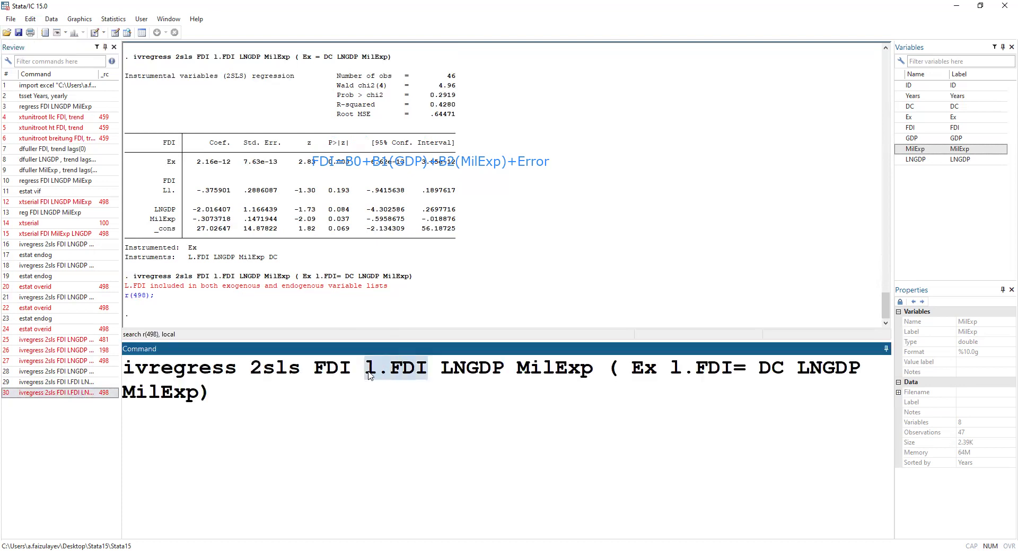
key(Delete)
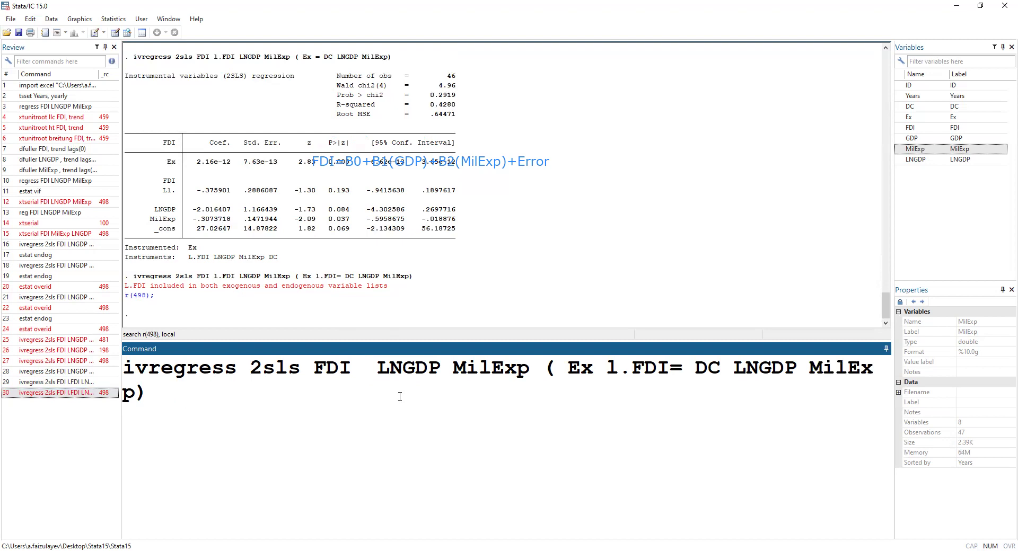
key(Delete)
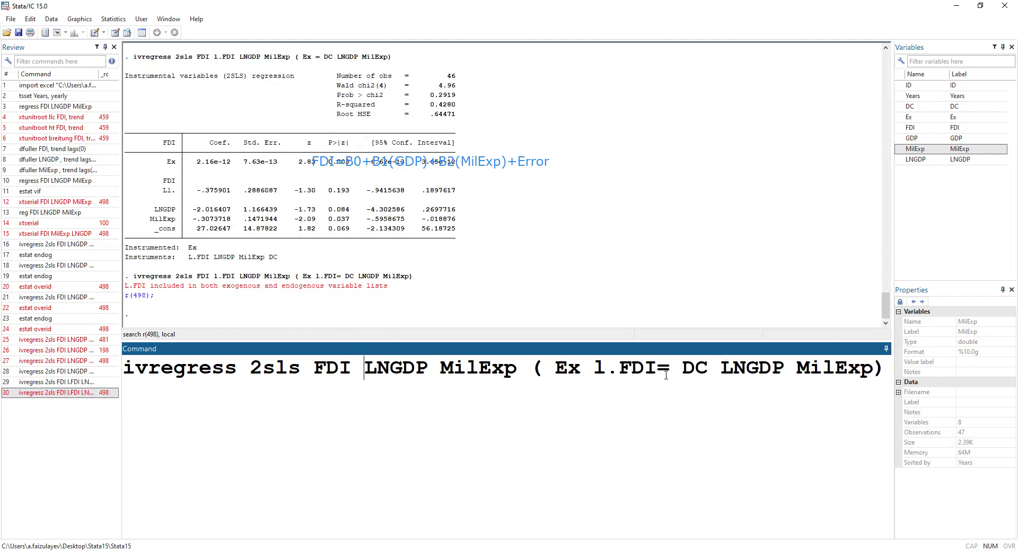
key(Return)
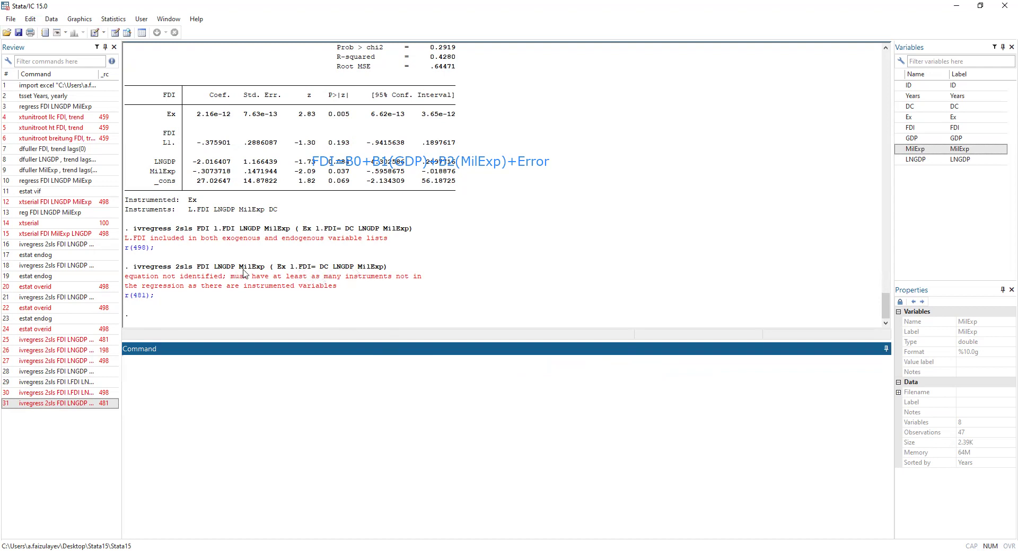
Step: Recall the ivregress command, remove l.FDI after Ex, add L.FDI as the last instrument after MilExp, and run it
click(86, 406)
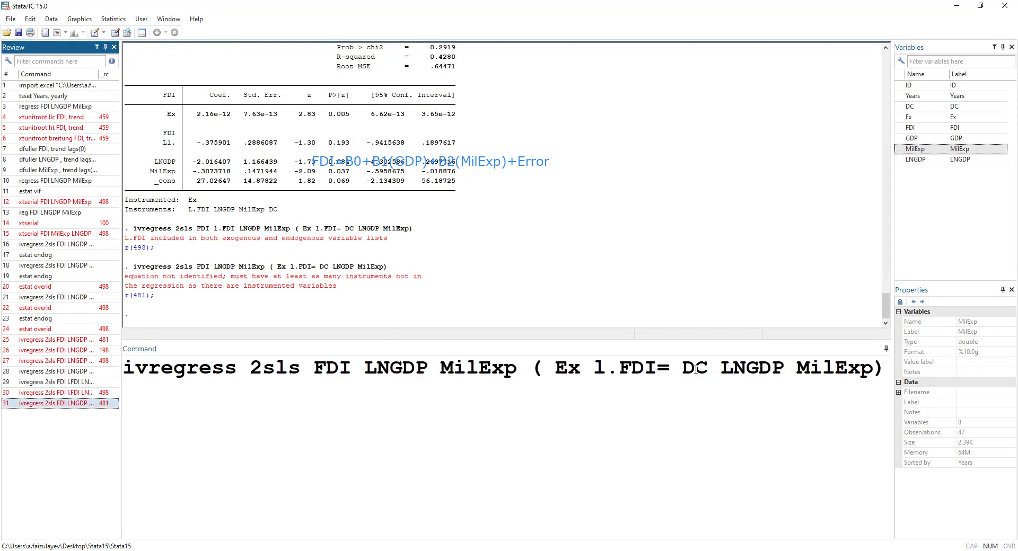
drag(656, 371, 592, 373)
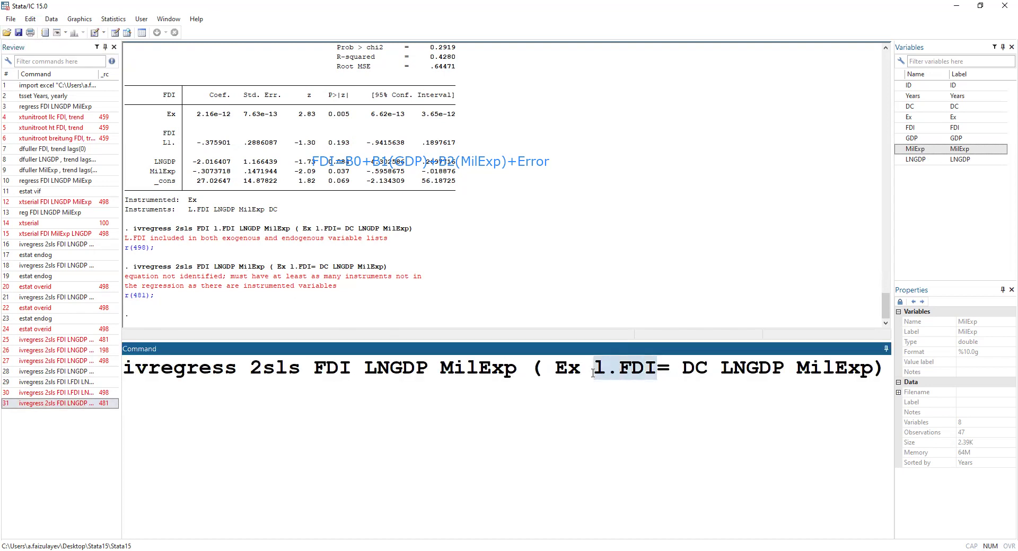
key(BackSpace)
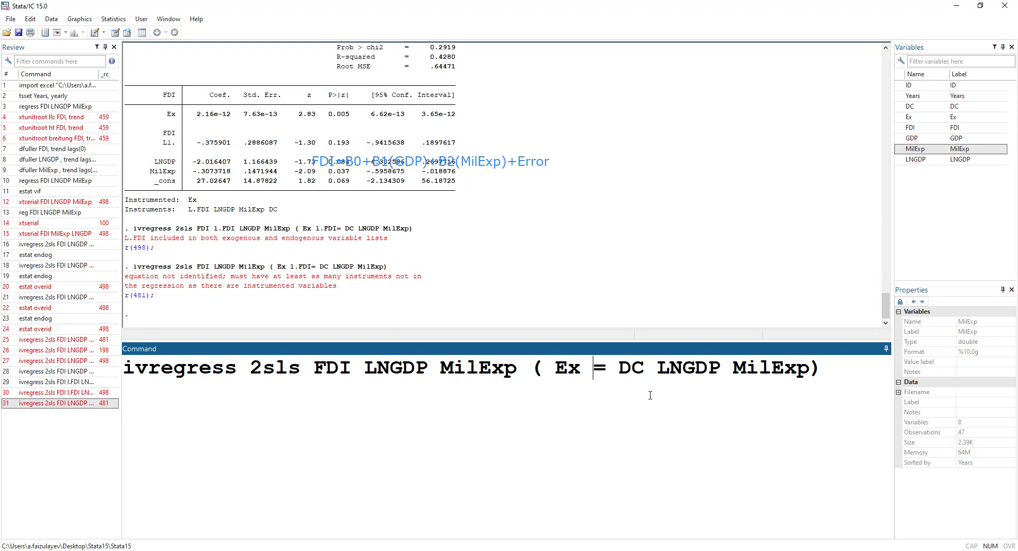
double_click(757, 367)
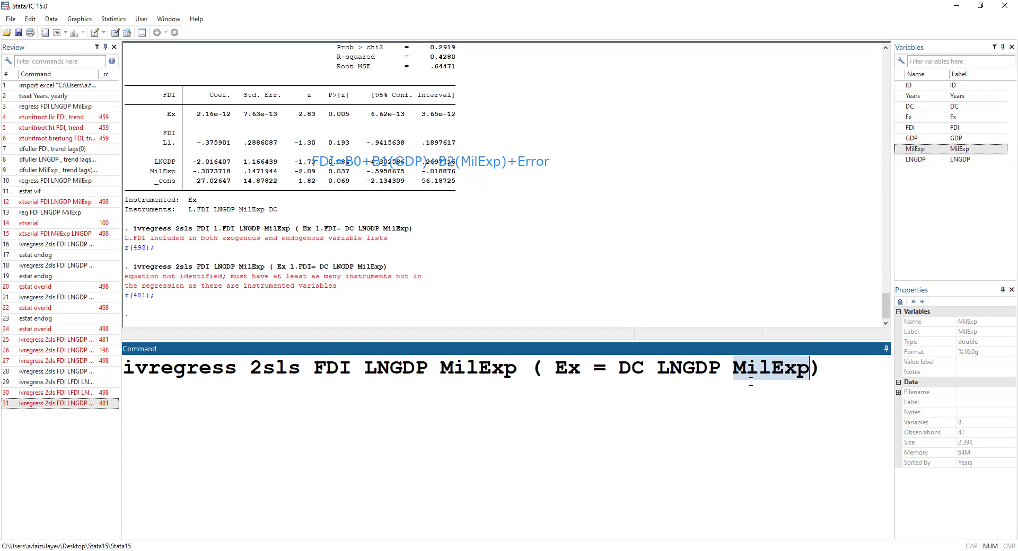
click(588, 370)
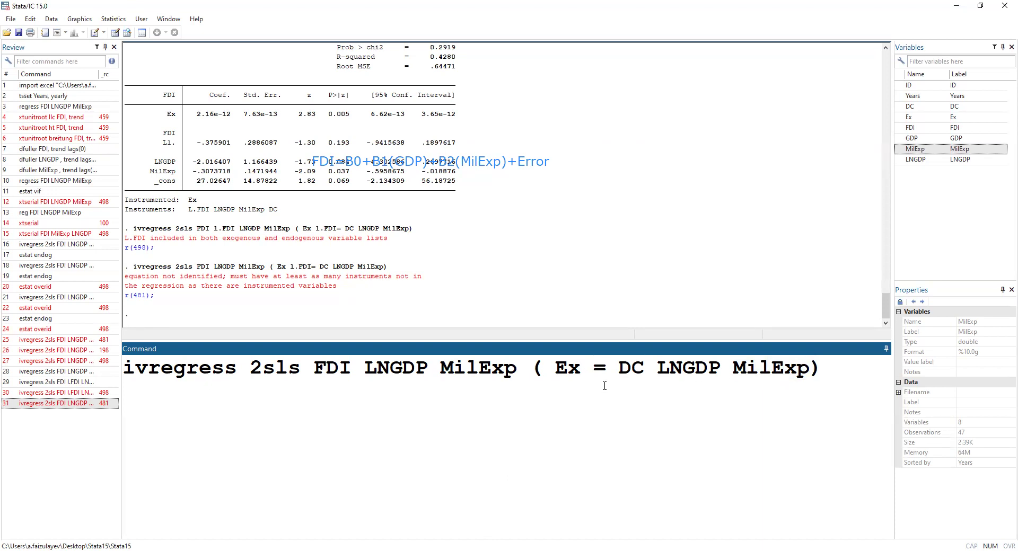
click(433, 376)
click(783, 367)
text(L.)
text(FDI)
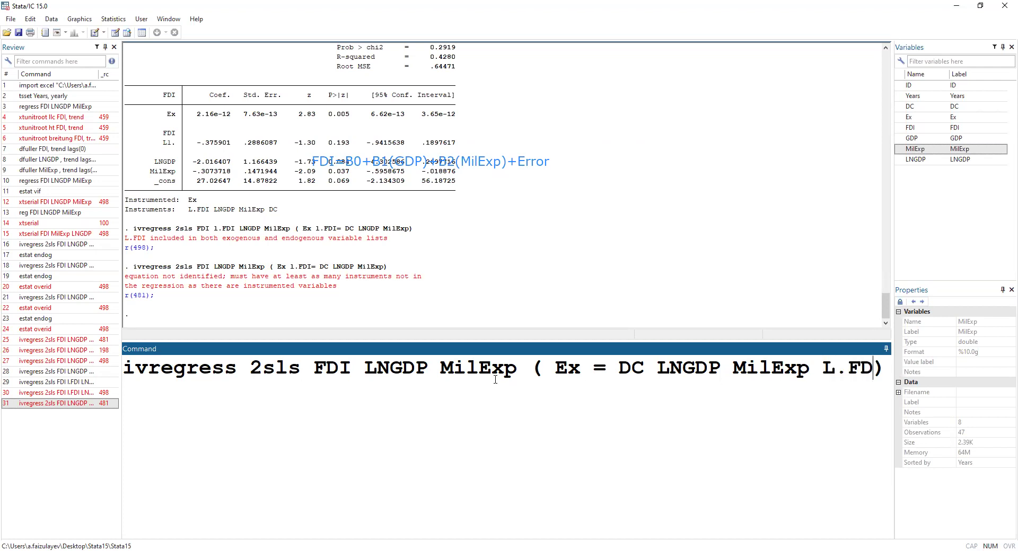
key(Return)
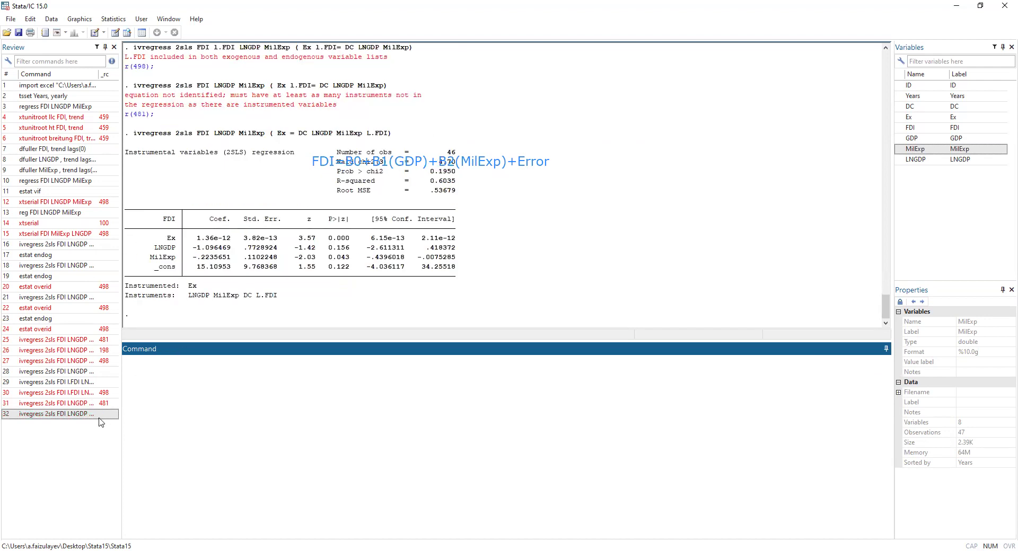
Step: Recall the ivregress command, replace the instrument L.FDI with L.Ex, and run it
click(33, 414)
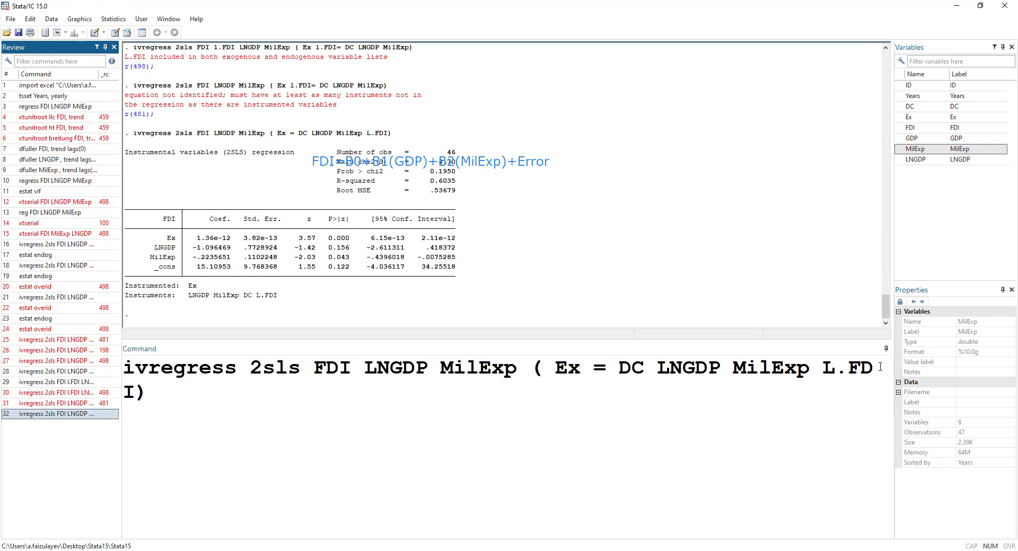
drag(849, 368, 697, 403)
drag(172, 383, 135, 401)
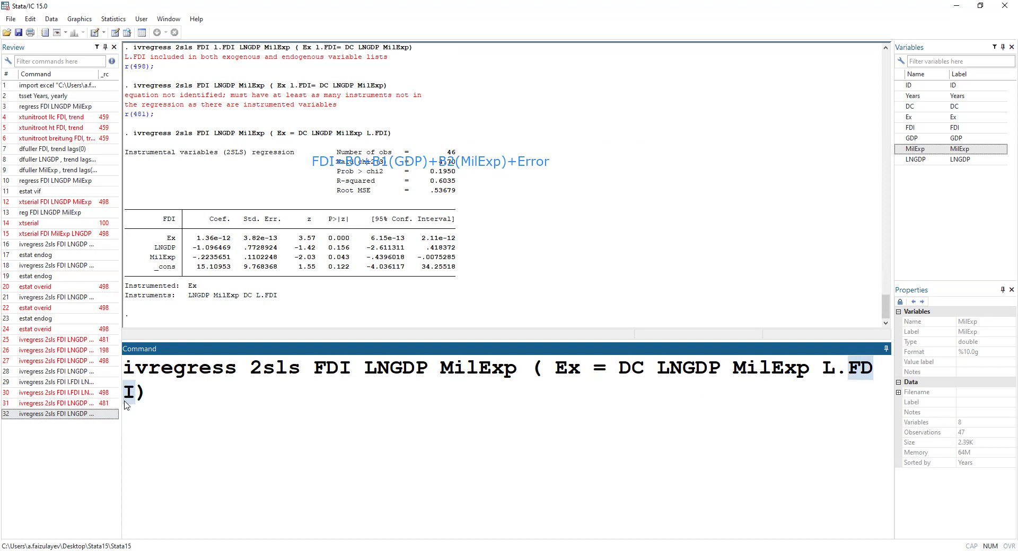
text(Ex)
key(Return)
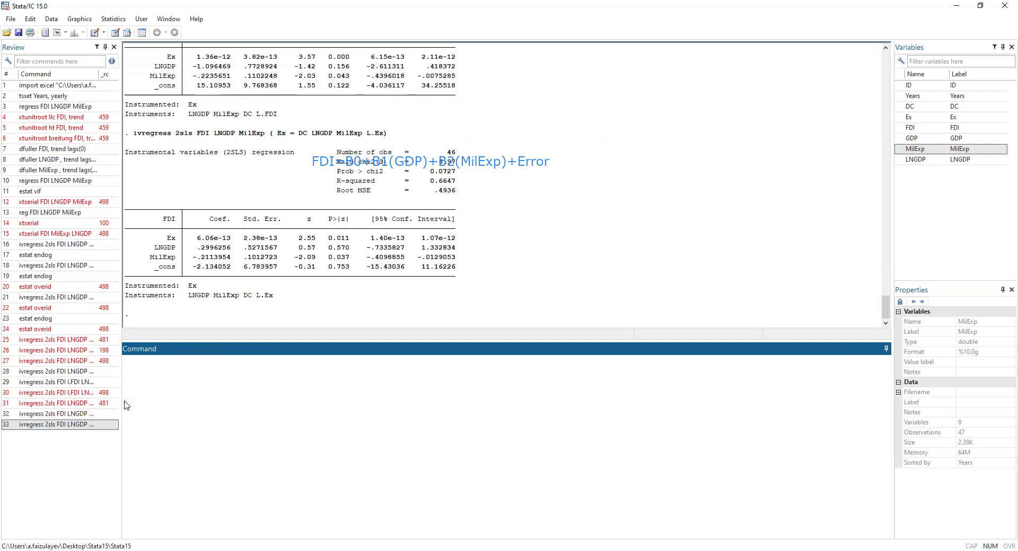
Step: Test the new 2SLS model for endogeneity with "estat endog" and for overidentifying restrictions with "estat overid"
text(estat )
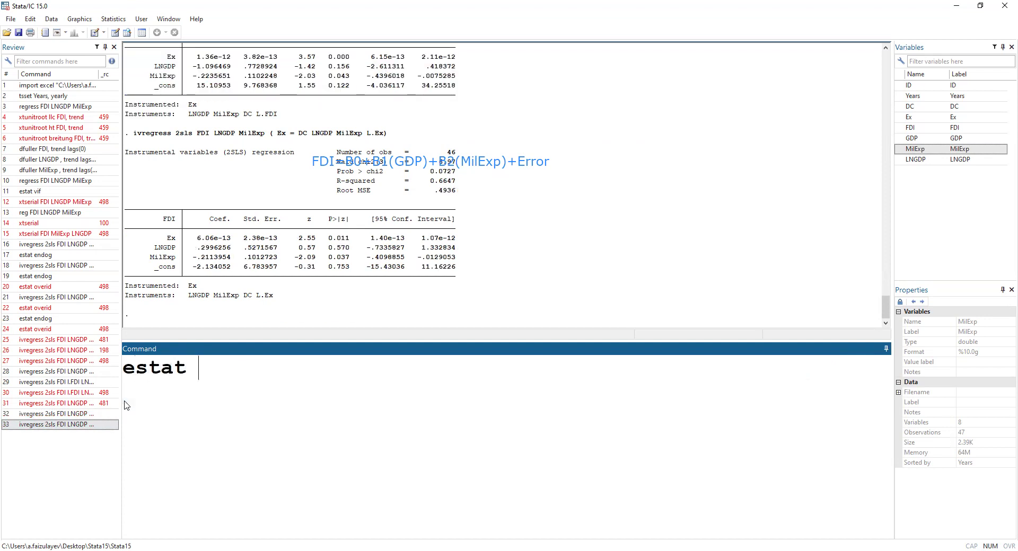
text(endog)
key(Return)
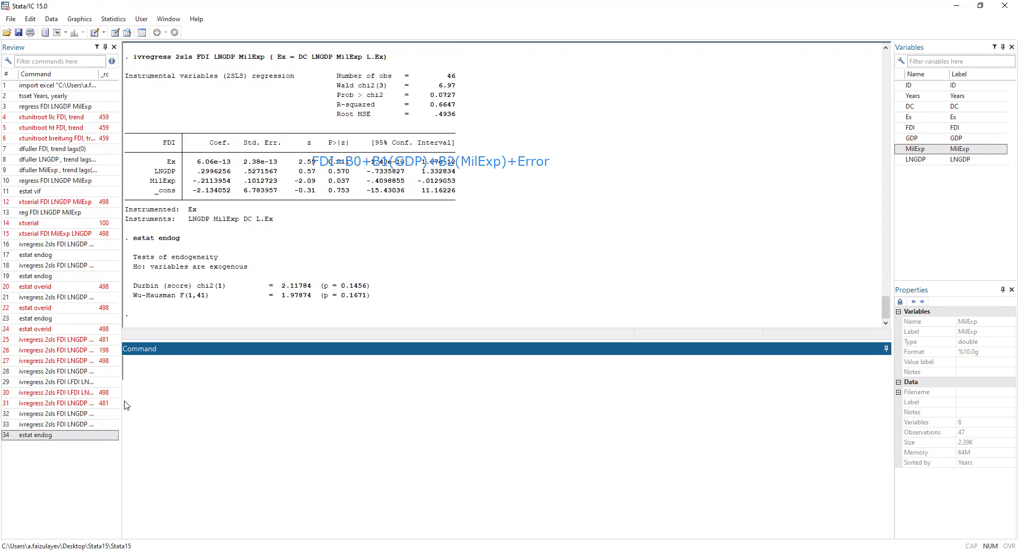
text(estat )
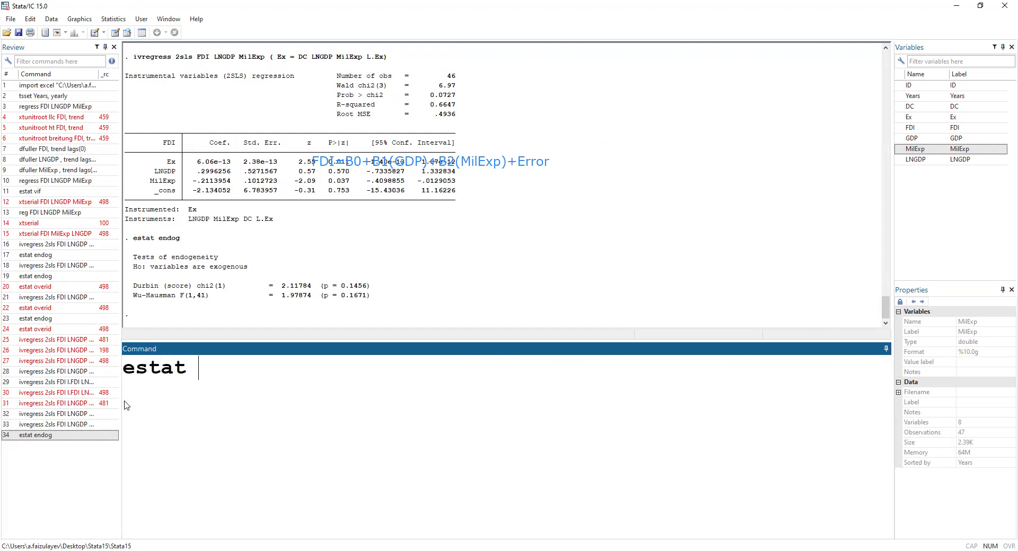
text(overid)
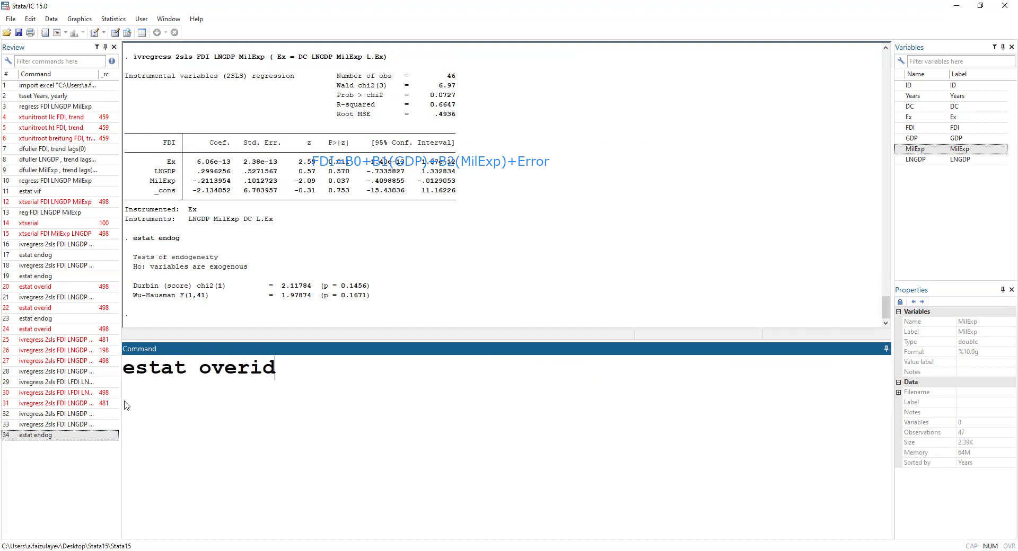
key(Return)
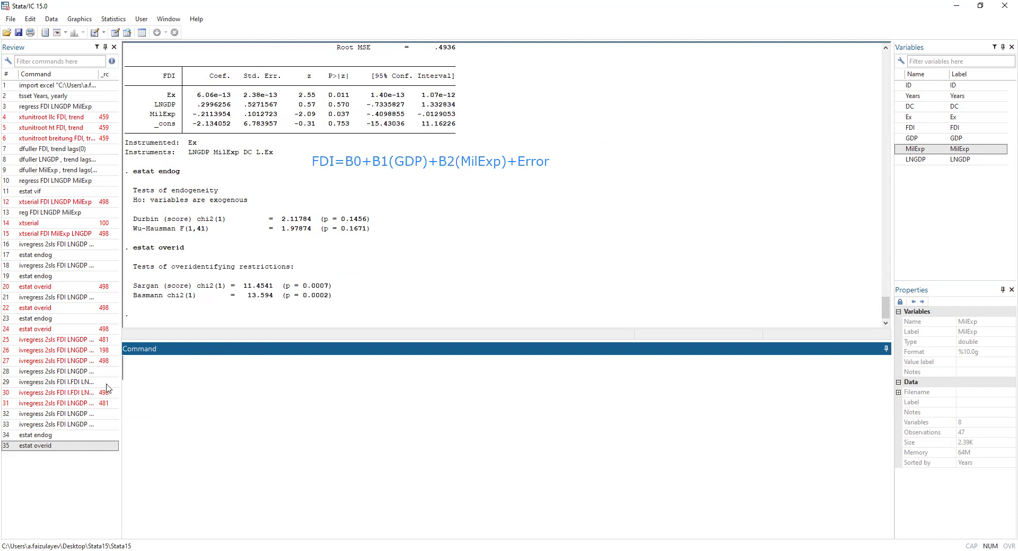
Step: Review the test output and recall the ivregress command with L.Ex to examine its regressors LNGDP MilExp and its instrument list
scroll(276, 302, up, 5)
scroll(249, 310, down, 5)
click(107, 427)
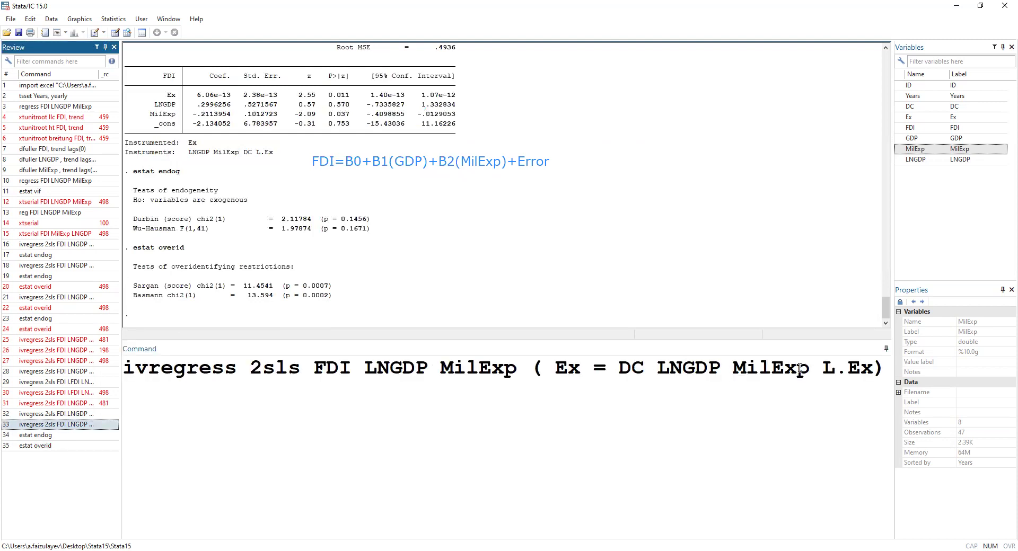
drag(628, 368, 743, 376)
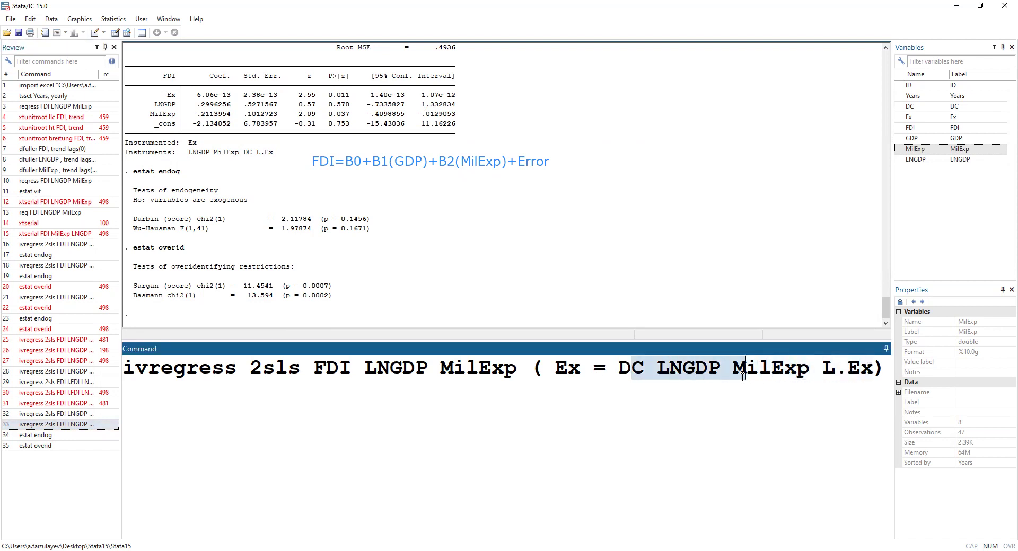
click(718, 377)
click(367, 370)
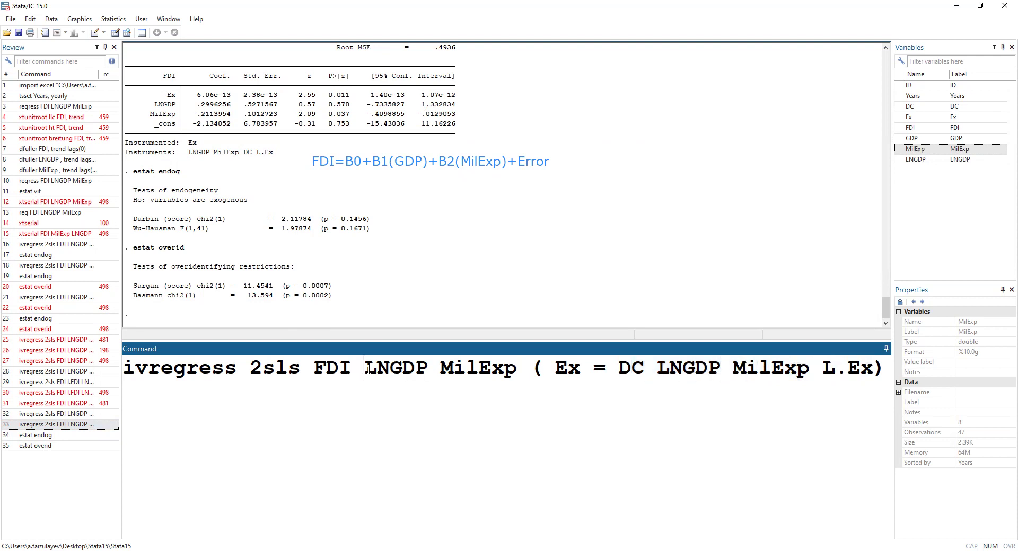
double_click(369, 370)
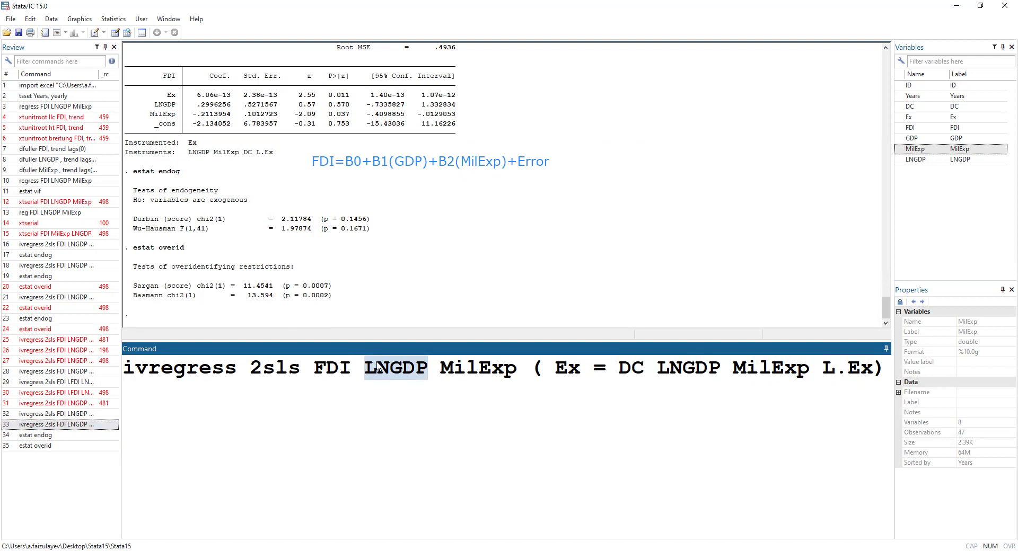
drag(369, 370, 425, 377)
drag(364, 370, 519, 372)
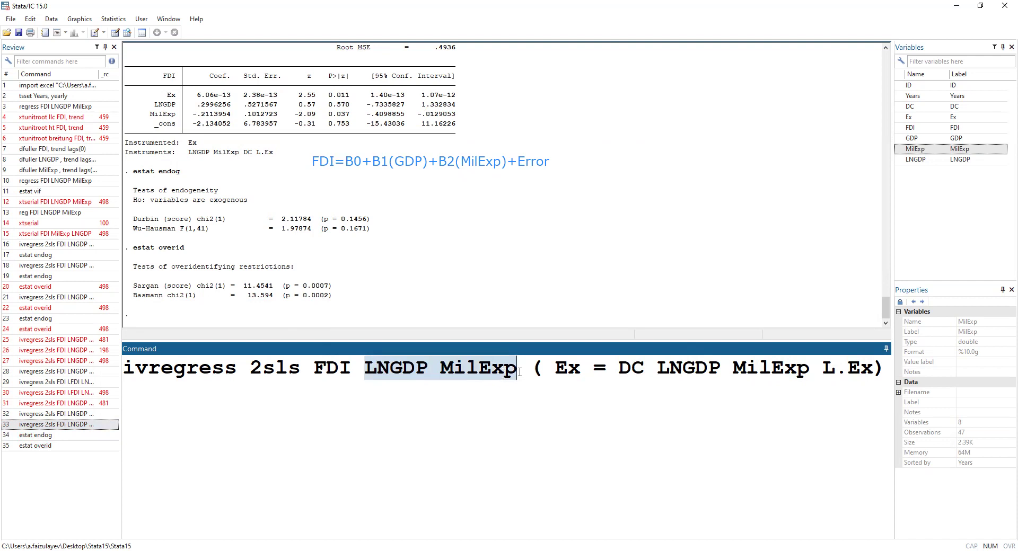
drag(619, 370, 873, 369)
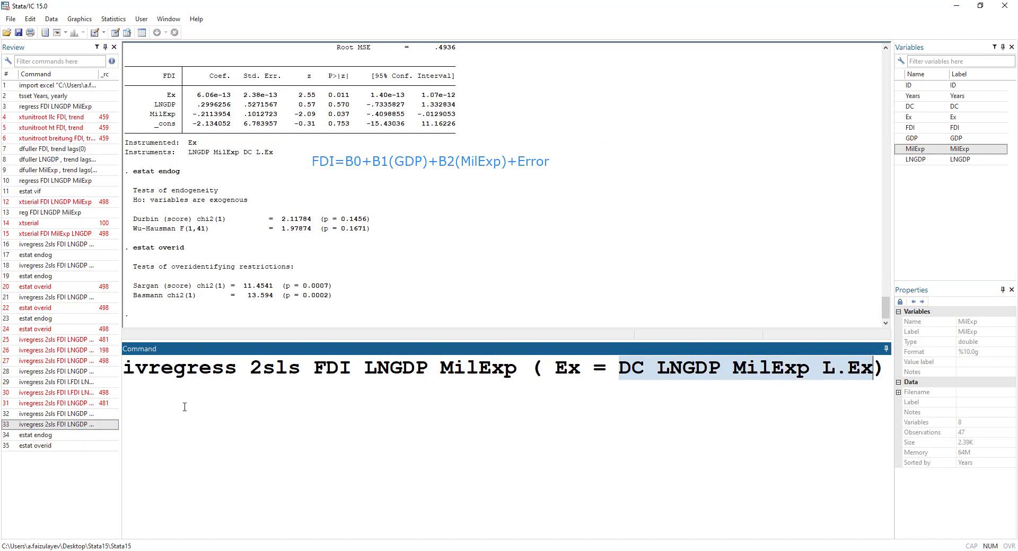
Step: Import Sheet1 of the "new mena" Excel file from the Desktop, using the first row as variable names and replacing the current data
click(10, 20)
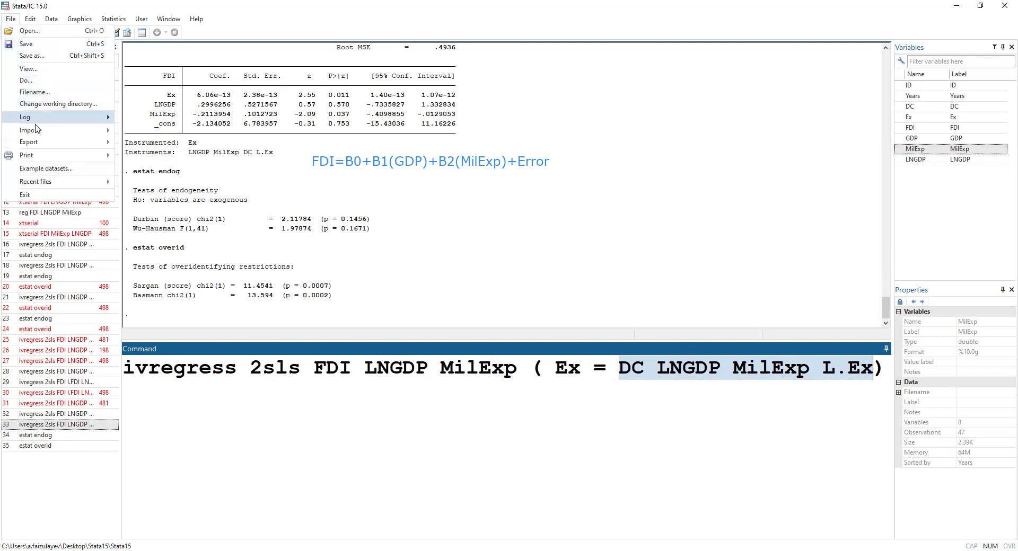
mouse_move(39, 132)
click(185, 136)
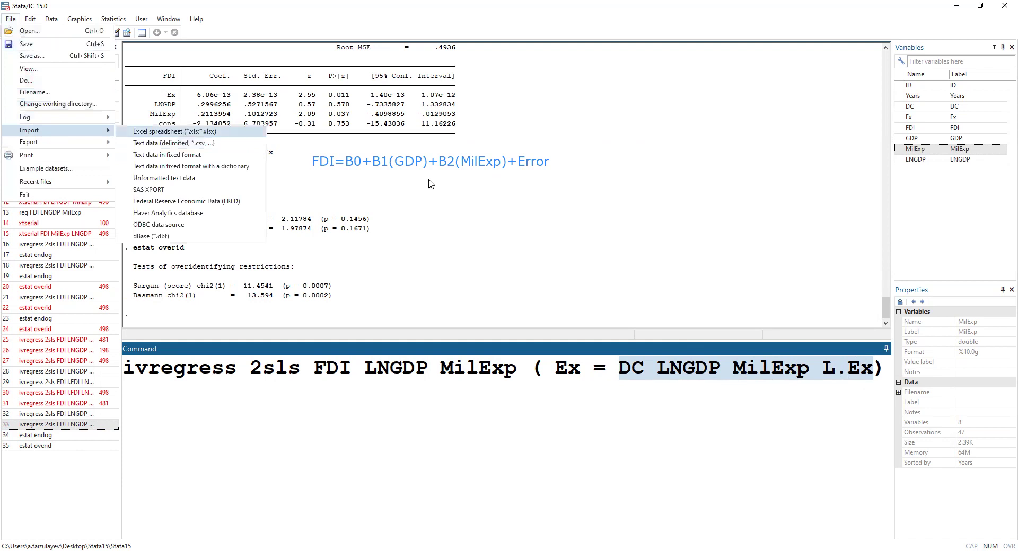
click(587, 197)
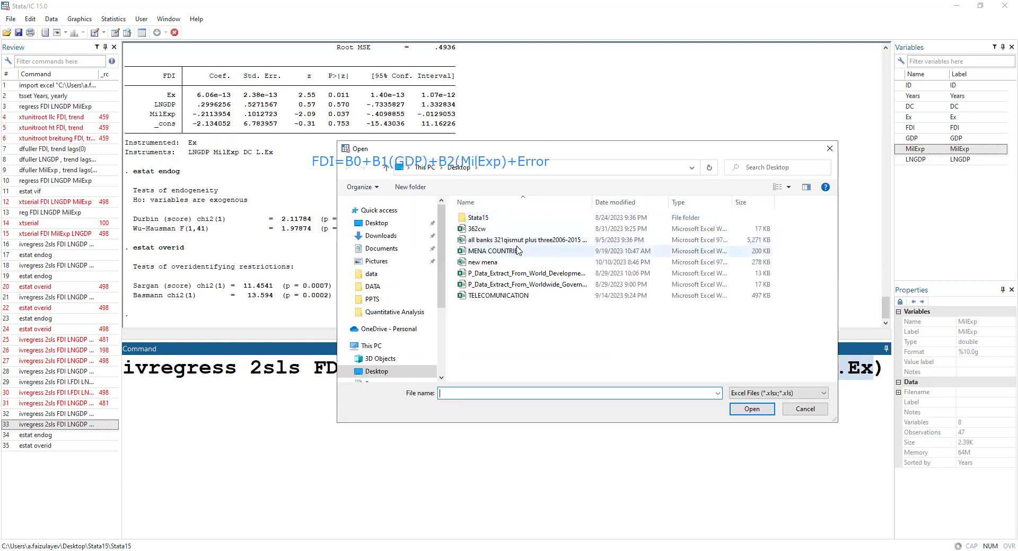
click(498, 253)
click(496, 264)
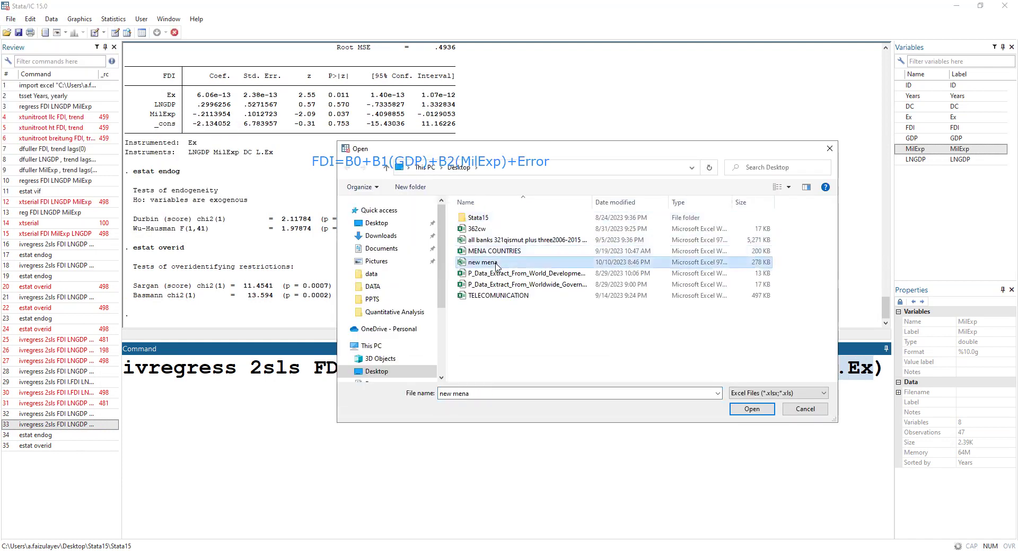
double_click(496, 265)
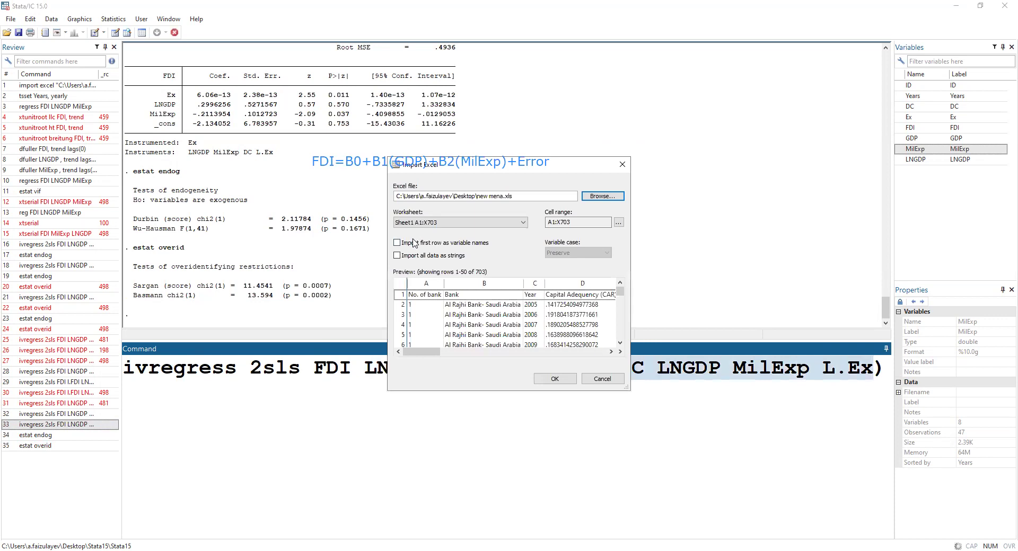
click(551, 378)
click(580, 289)
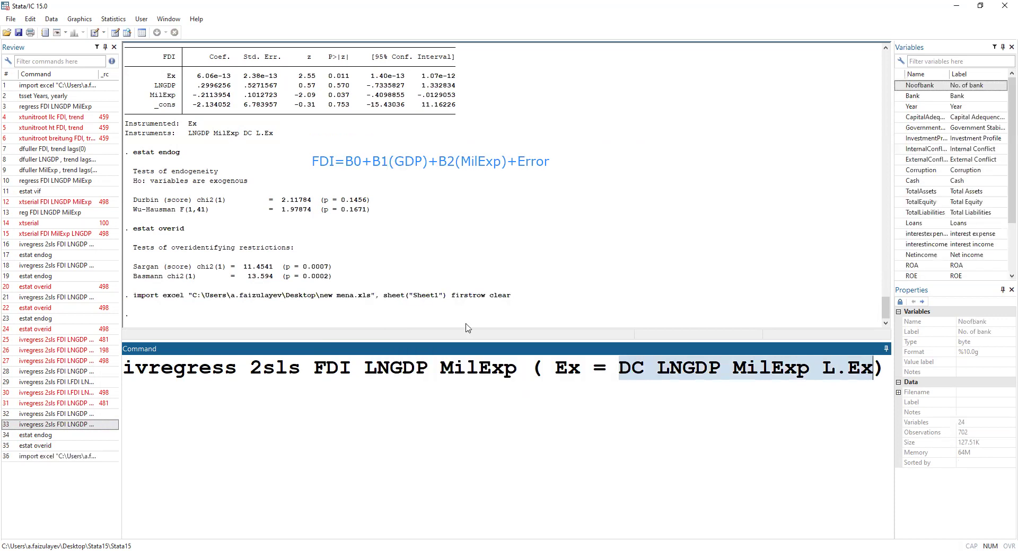
Step: Clear the leftover ivregress command and declare the dataset as a panel with "xtset Noofbank Year"
triple_click(666, 375)
key(BackSpace)
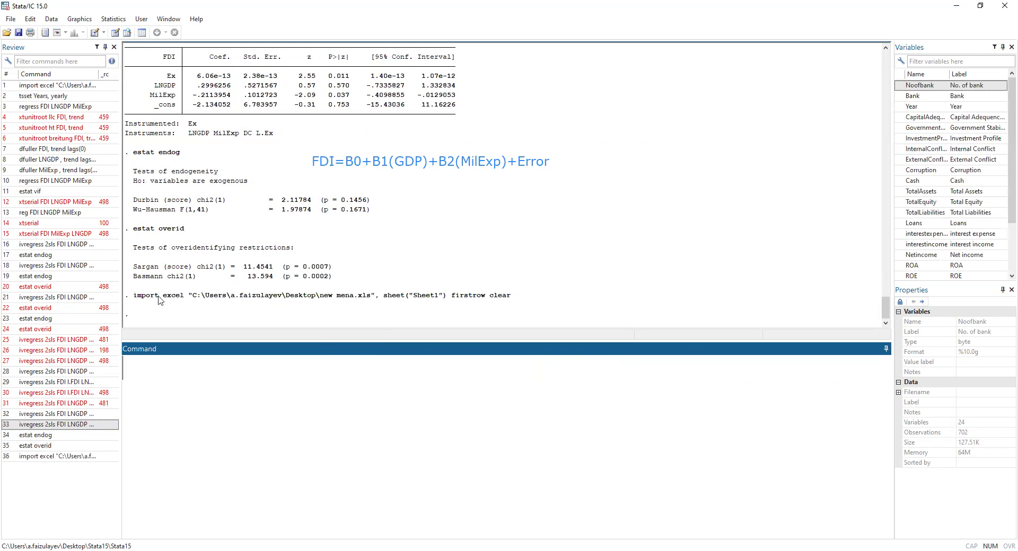
text(xtsert)
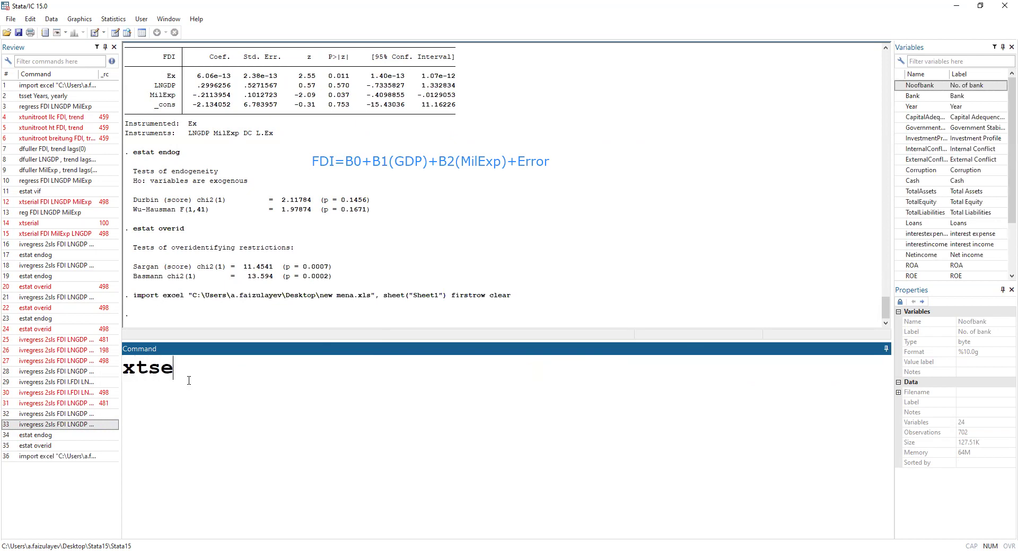
key(BackSpace)
key(BackSpace)
text(u)
key(BackSpace)
text(t)
double_click(901, 89)
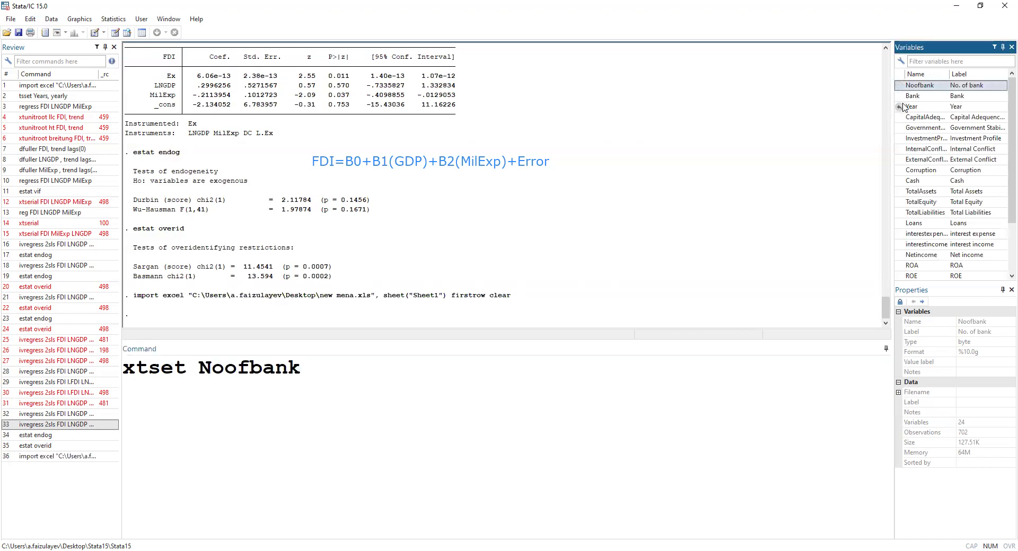
double_click(903, 106)
key(Return)
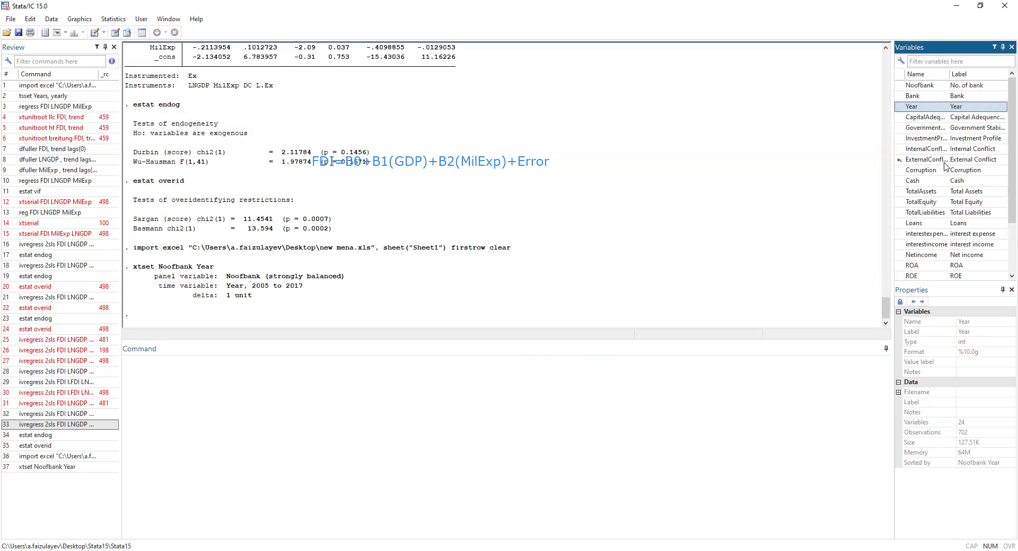
Step: Regress ROA on AssetQualityASQ, ManagementQualityEFF and LiquidityLQR, and check the model for multicollinearity with "estat vif"
click(341, 376)
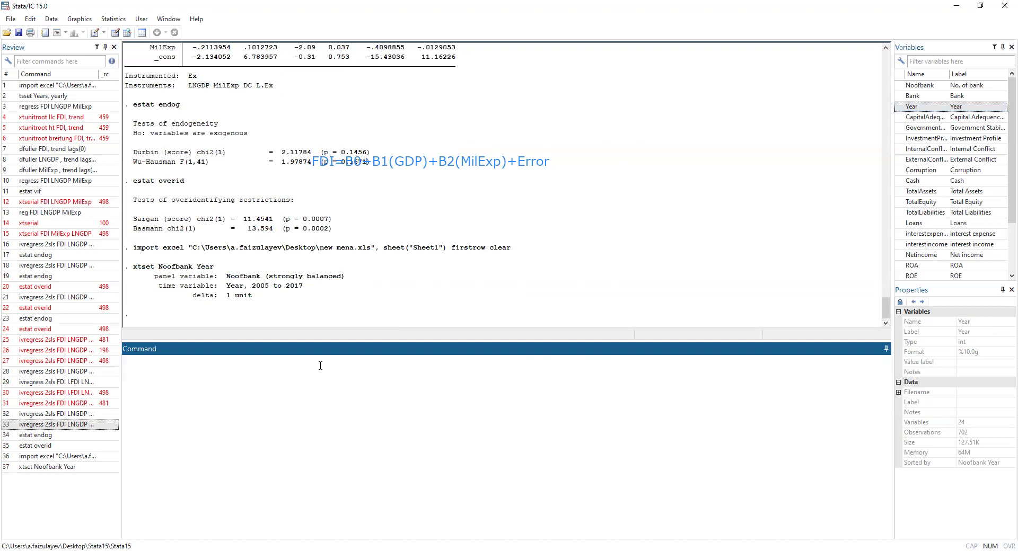
text(regress)
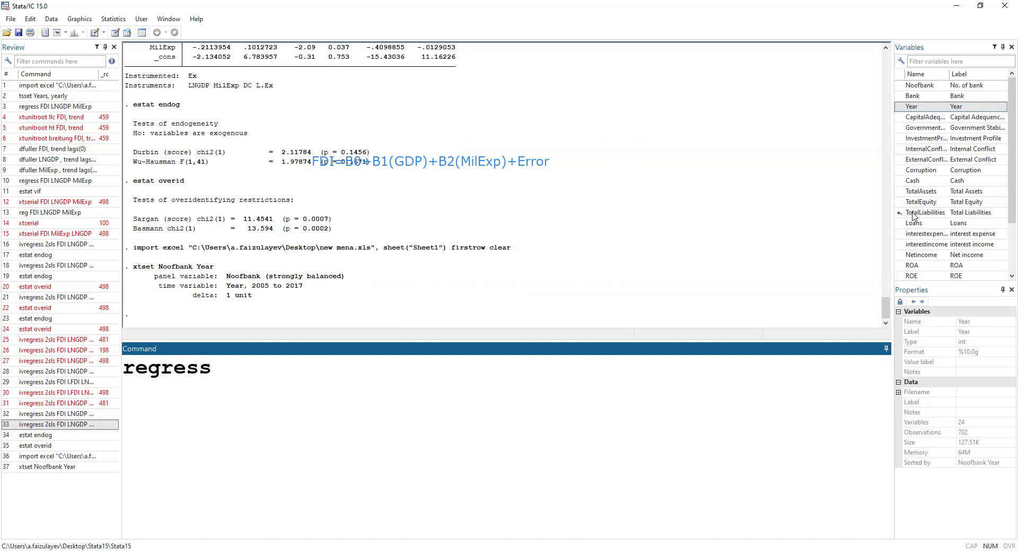
scroll(913, 212, down, 1)
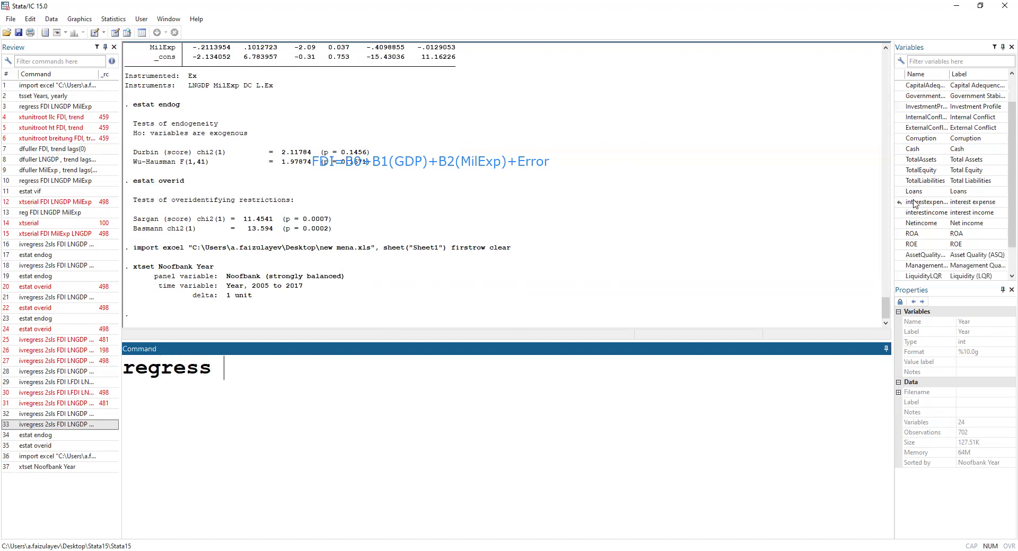
double_click(902, 234)
scroll(900, 246, down, 1)
double_click(906, 223)
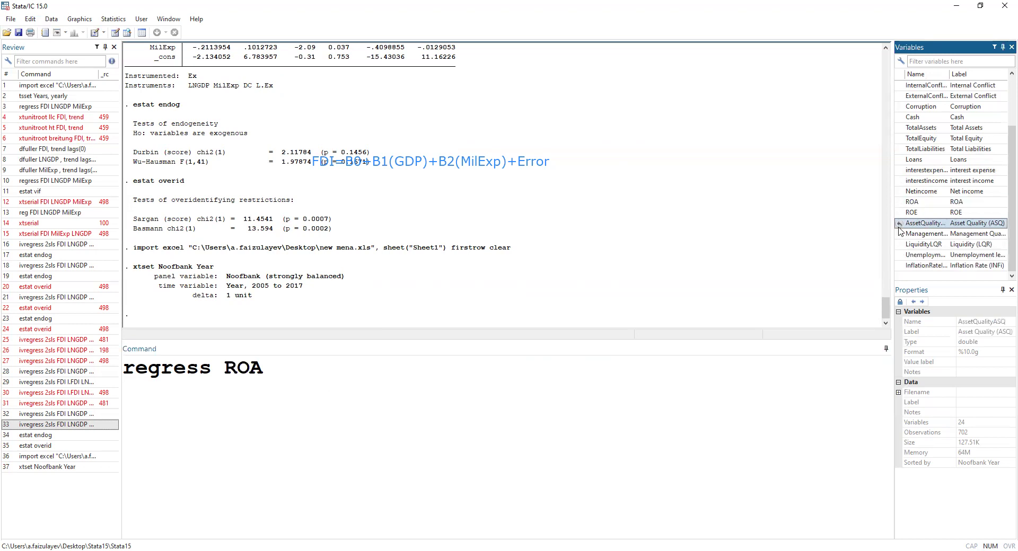
double_click(907, 234)
double_click(899, 245)
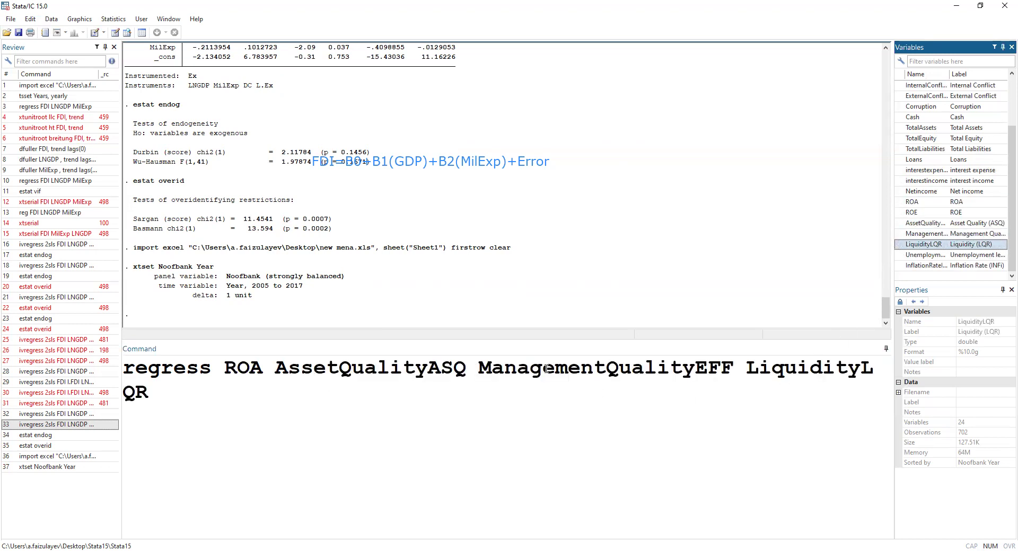
click(347, 386)
key(Return)
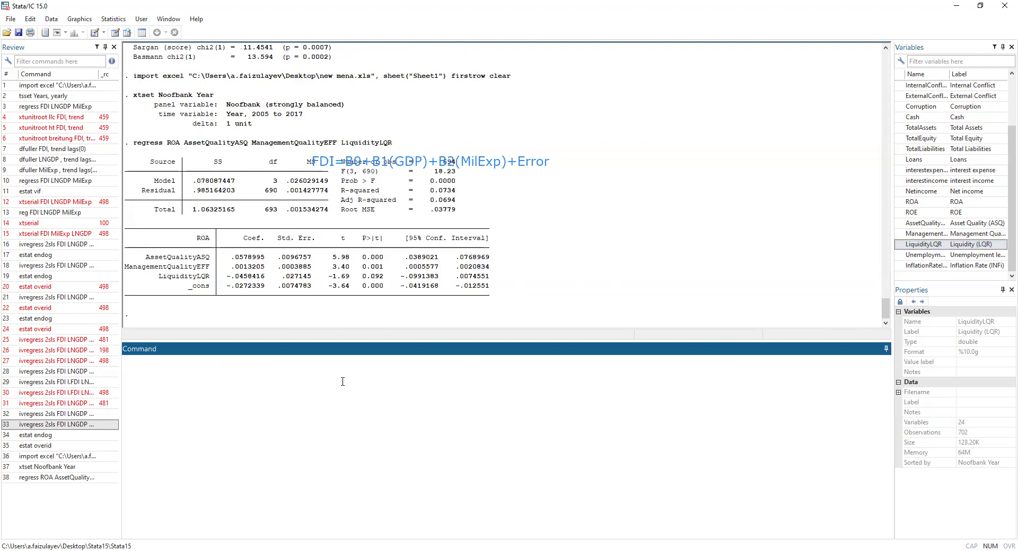
text(estat vif)
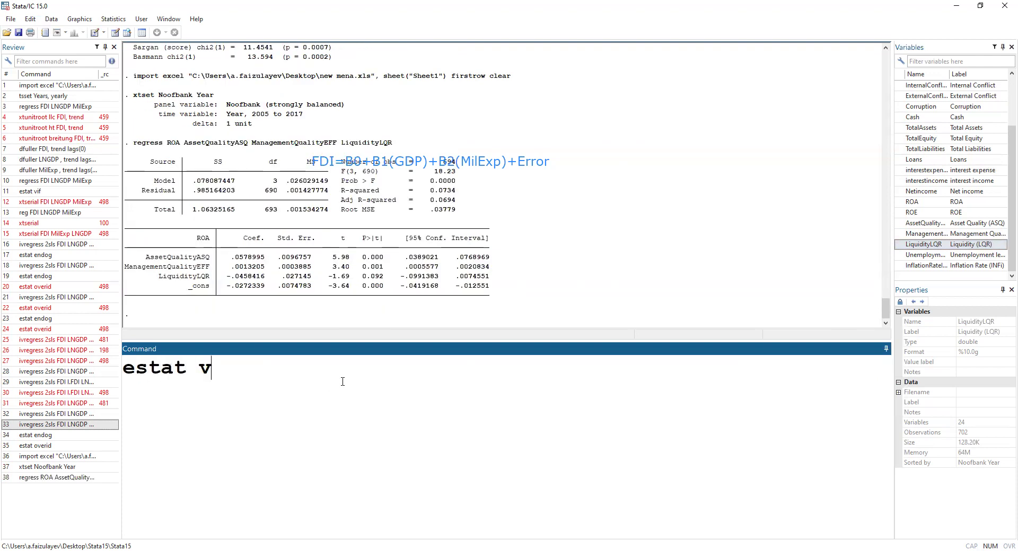
key(Return)
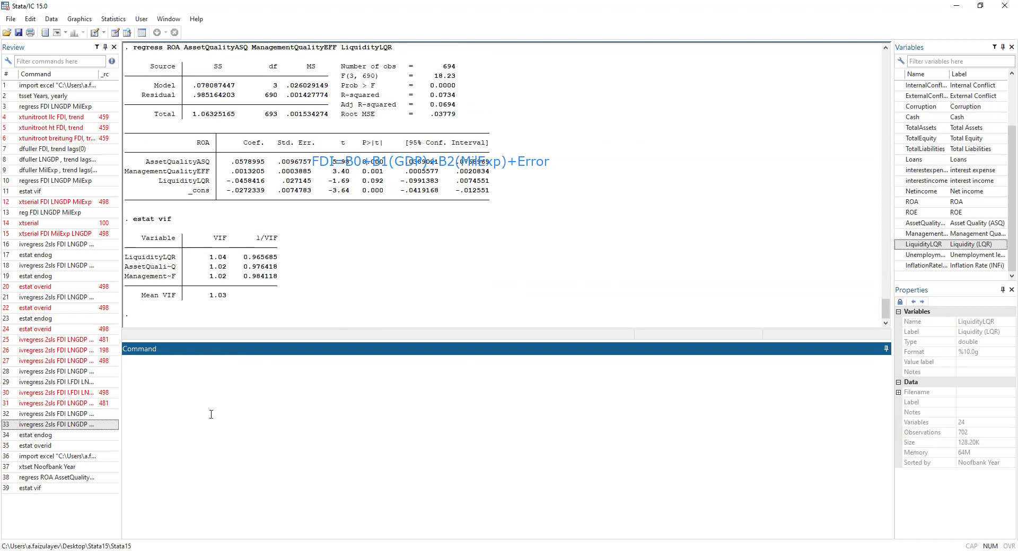
Step: Test for panel autocorrelation by running xtserial on ROA, AssetQualityASQ, ManagementQualityEFF and LiquidityLQR, reusing the earlier regress command
text(xserial)
key(Return)
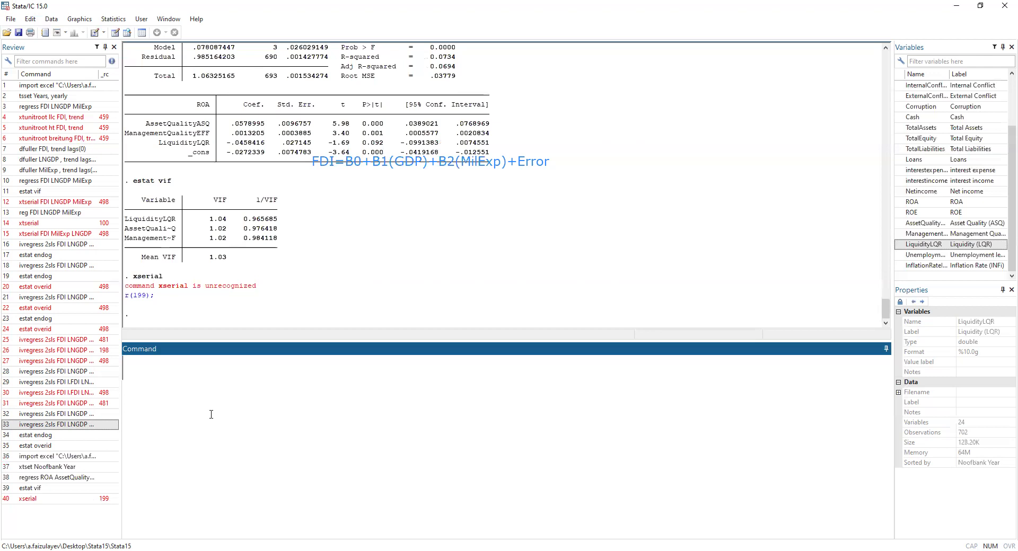
click(53, 477)
double_click(164, 373)
text(xtseri)
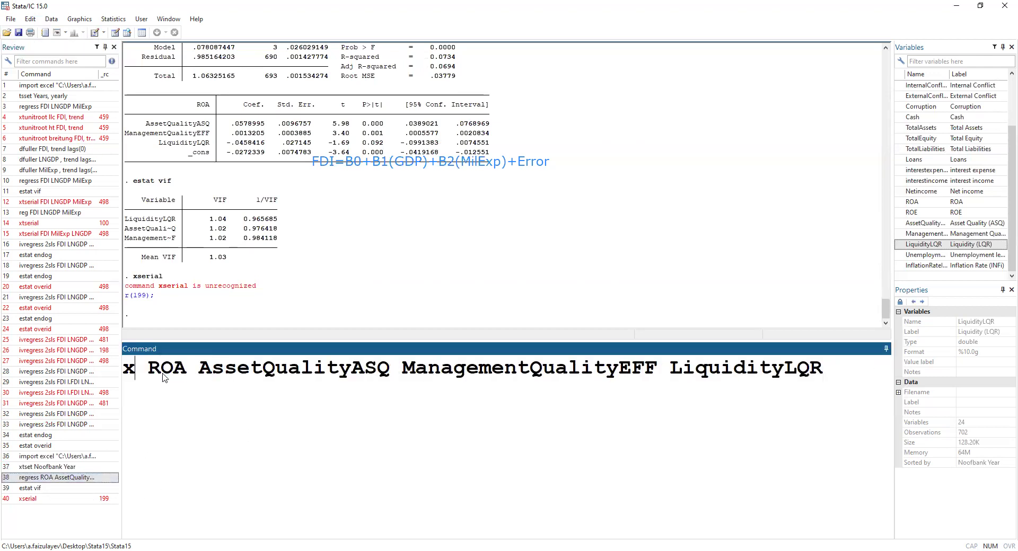
text(al)
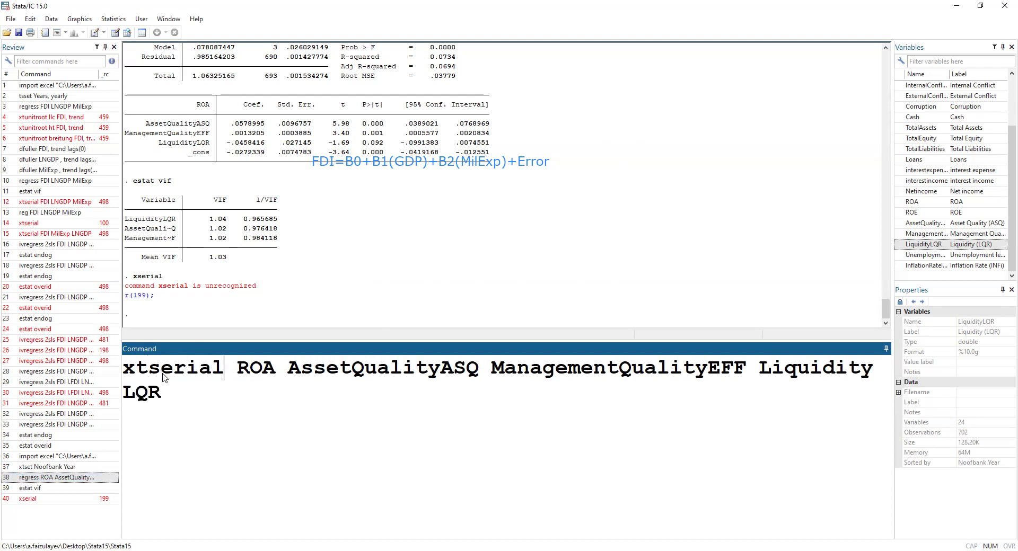
key(Return)
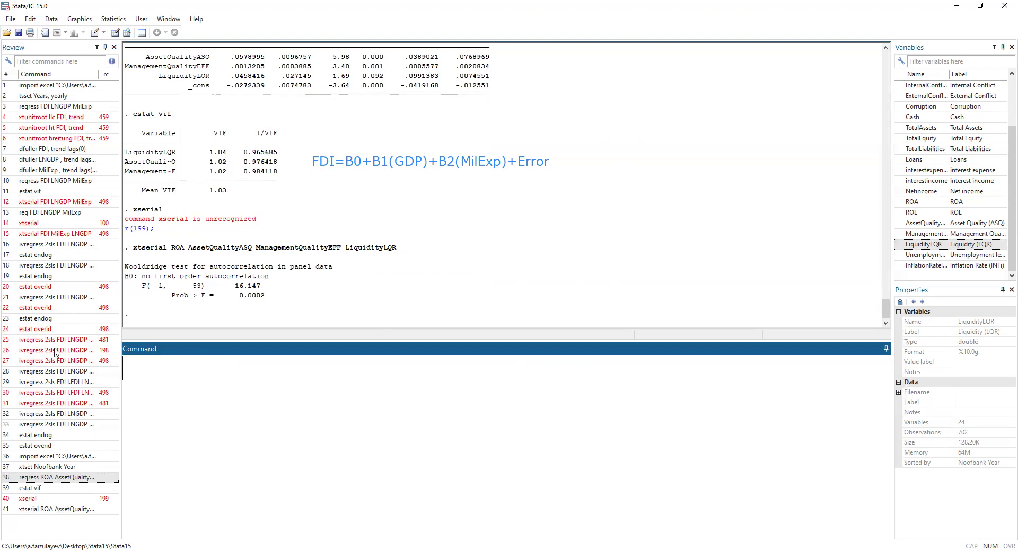
Step: Recall the ROA regress command and convert it to "ivregress 2sls" with the same variables
click(68, 478)
click(127, 372)
text(iv)
key(Right)
key(Right)
key(Right)
key(Right)
key(Right)
key(Right)
key(Right)
text(2s)
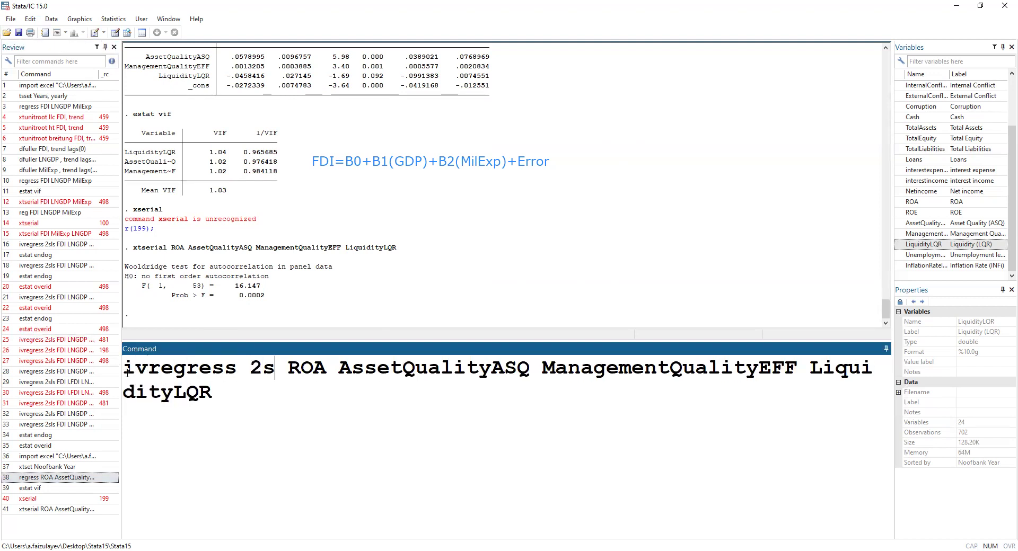
text(ls)
Step: Open the instrument parenthesis after LiquidityLQR and enter Unemploymentlevel as the endogenous variable, followed by an equals sign
click(261, 393)
text(()
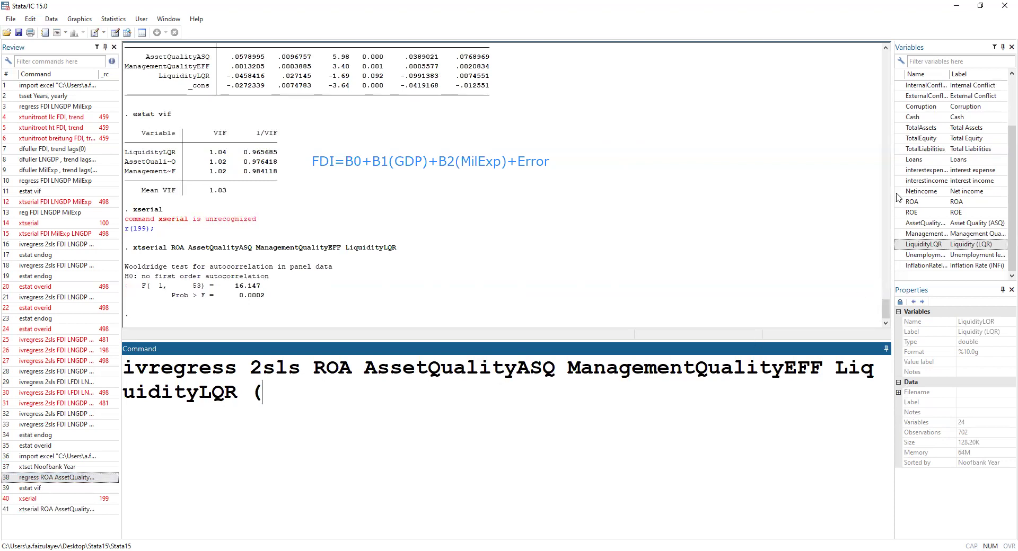
click(899, 255)
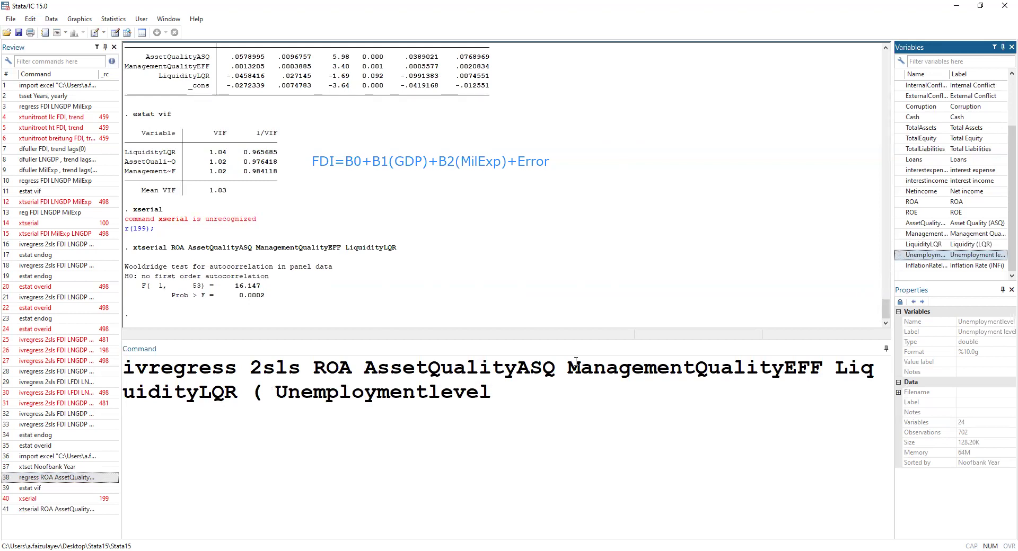
click(536, 390)
text(=)
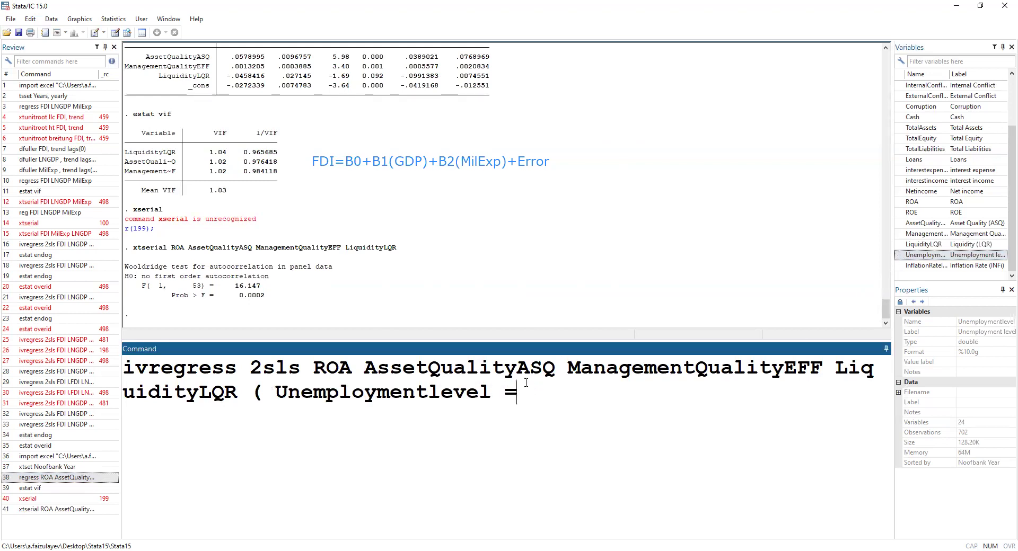
Step: Add InflationRateINFi, LiquidityLQR, ROE, GovernmentStability and CapitalAdequencyCAR as instruments, close the parenthesis and run the 2SLS regression
click(904, 266)
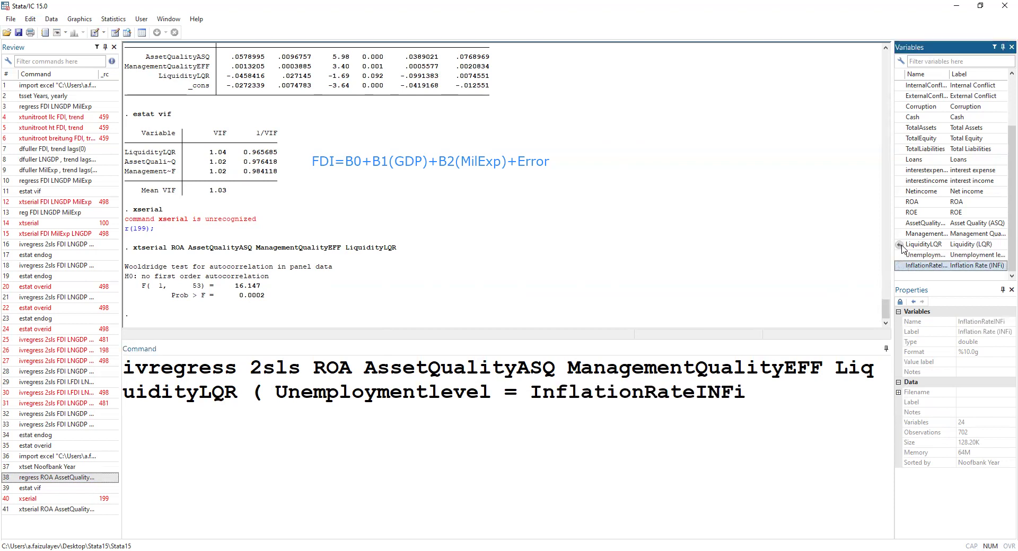
click(900, 245)
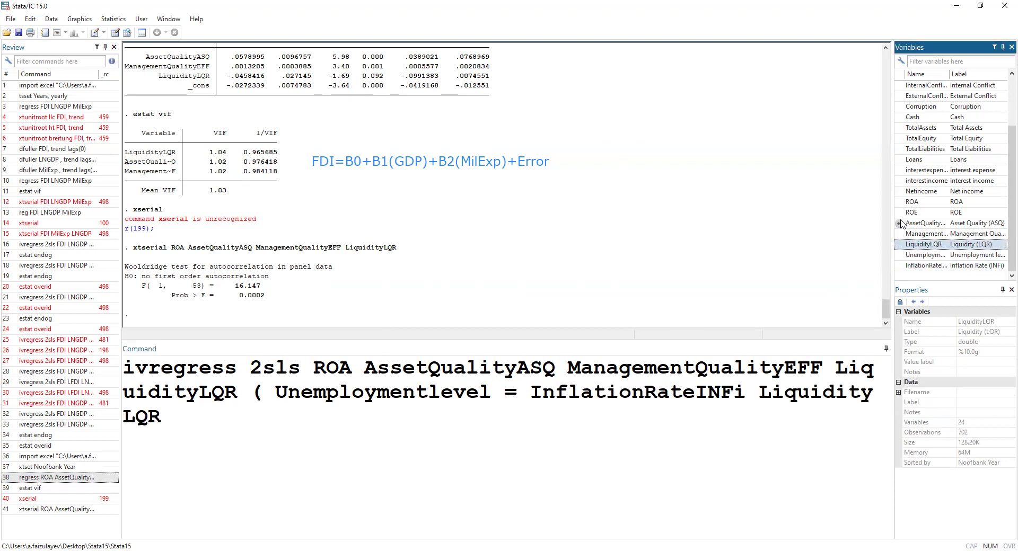
click(899, 212)
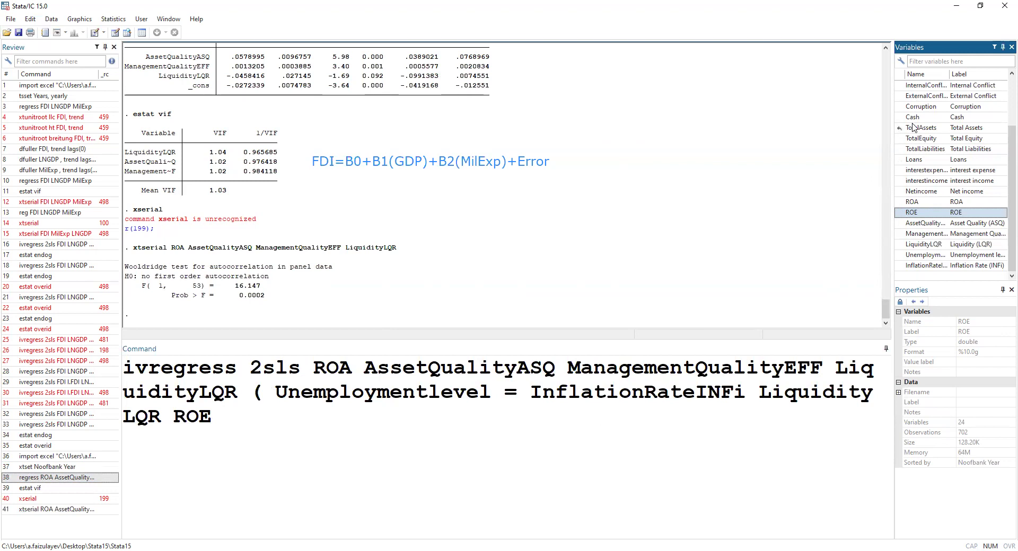
scroll(912, 130, up, 1)
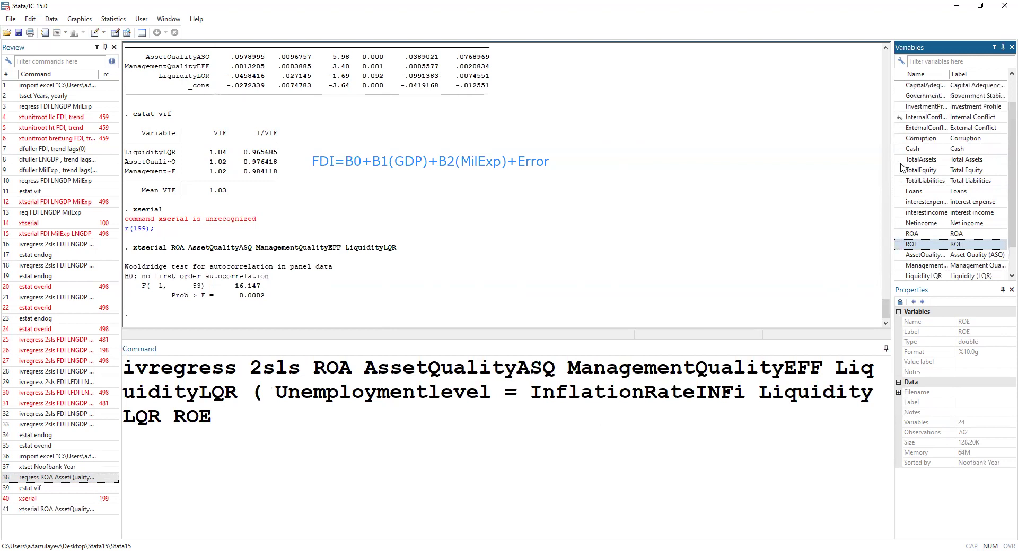
scroll(902, 170, up, 1)
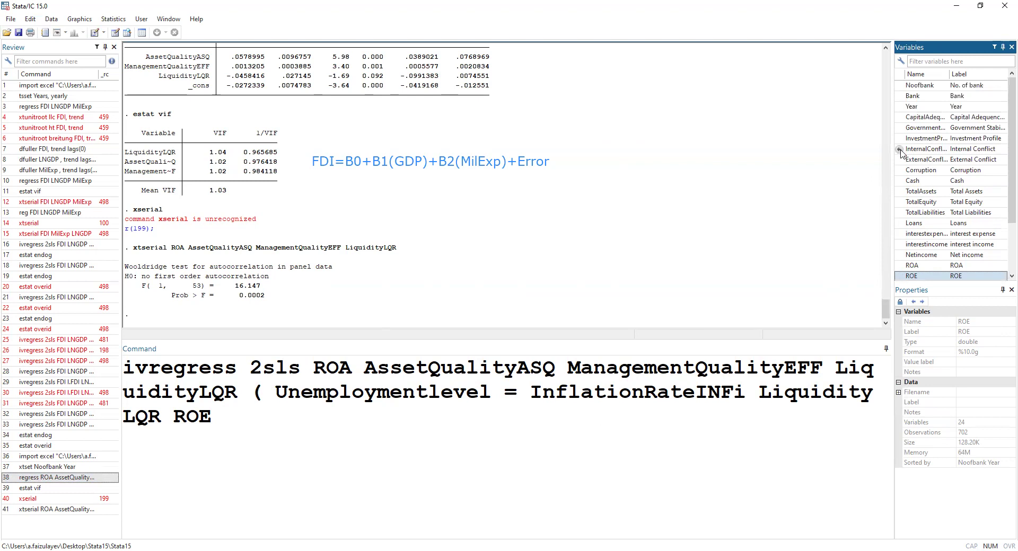
click(899, 127)
click(506, 420)
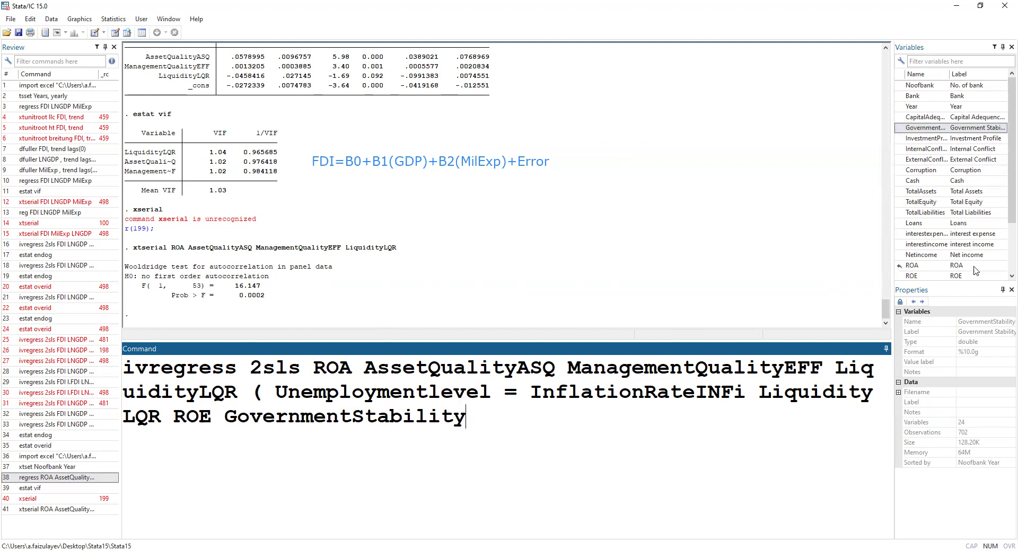
click(900, 119)
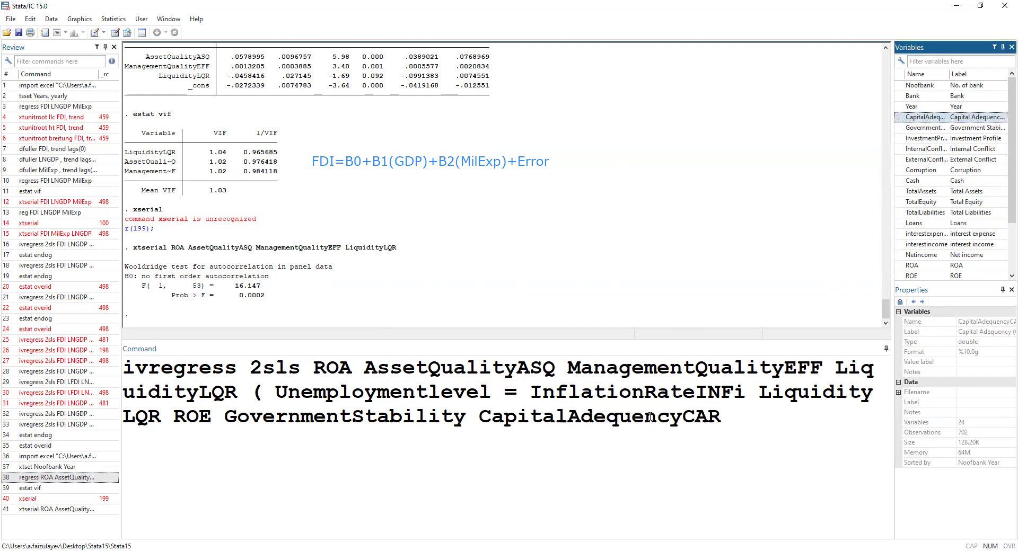
text())
key(Return)
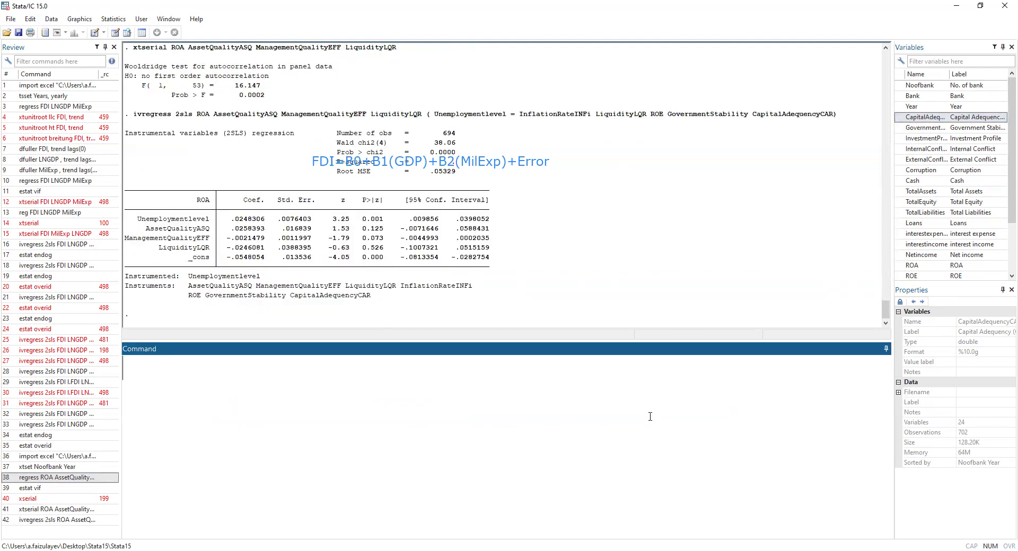
Step: Test the 2SLS regression for endogeneity by running "estat endog" and review the output
text(estat en)
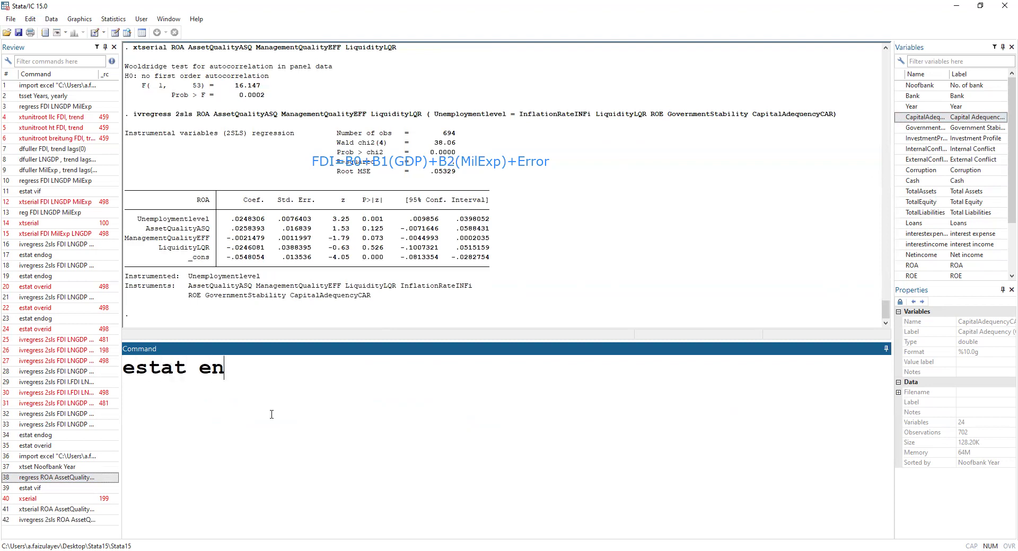
text(dog)
key(Return)
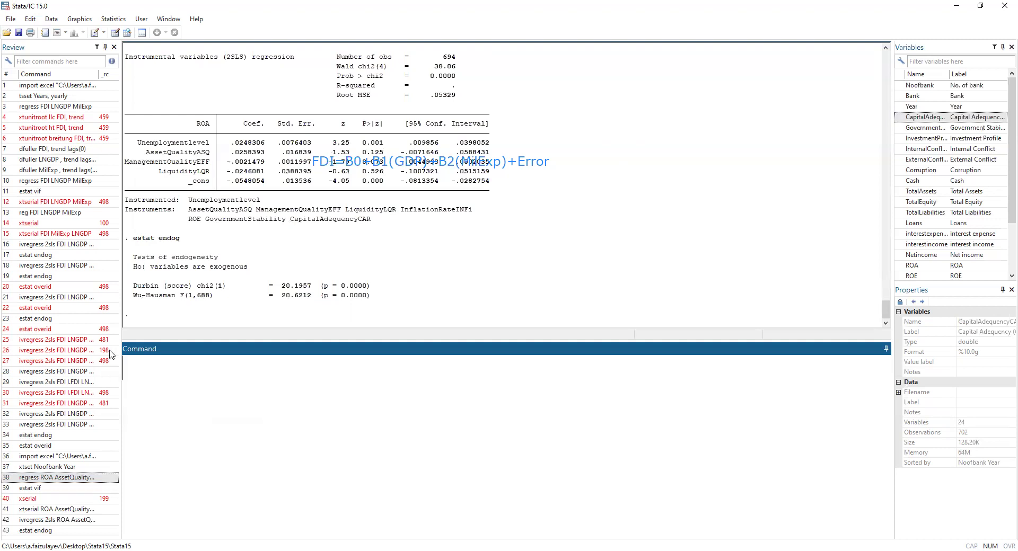
scroll(195, 164, up, 1)
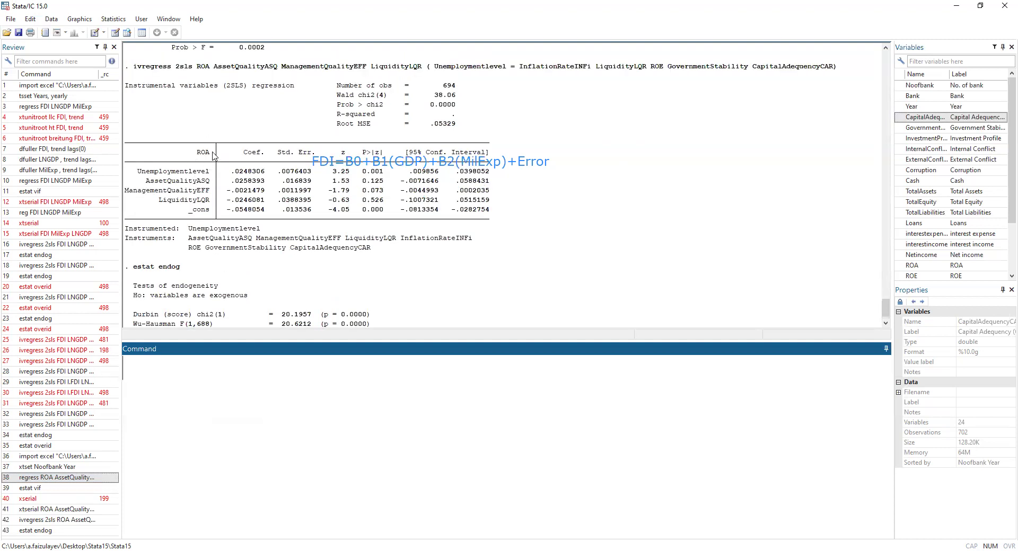
drag(215, 153, 190, 157)
scroll(247, 194, up, 6)
scroll(247, 195, down, 3)
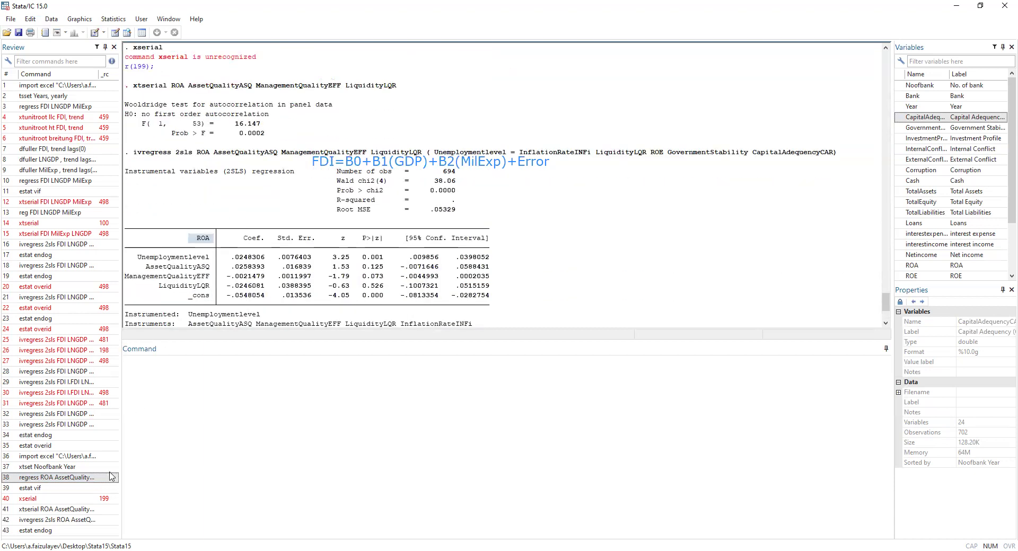
Step: Recall the "ivregress 2sls" command for ROA with Unemploymentlevel as the endogenous variable and rerun it unchanged
click(74, 521)
double_click(288, 391)
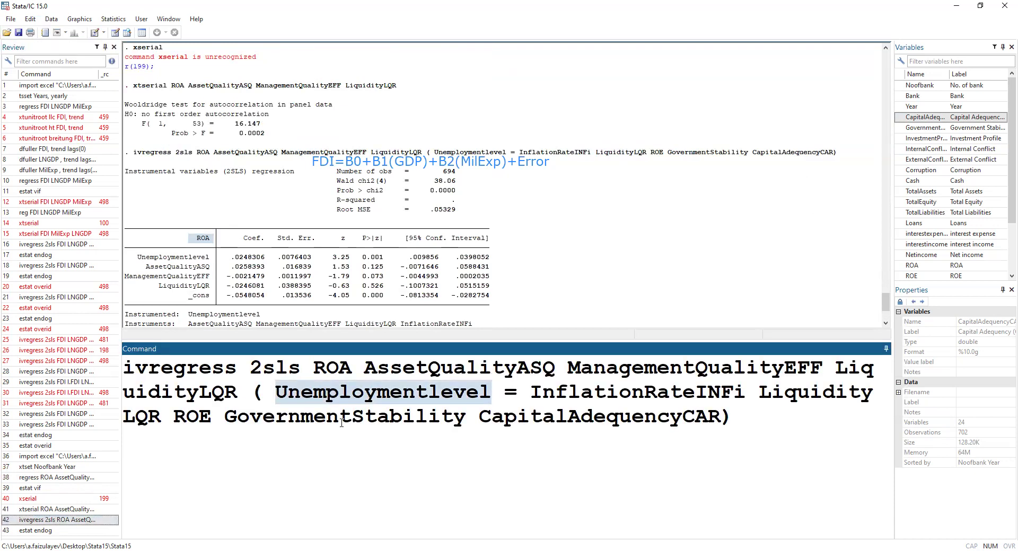
drag(540, 395, 721, 413)
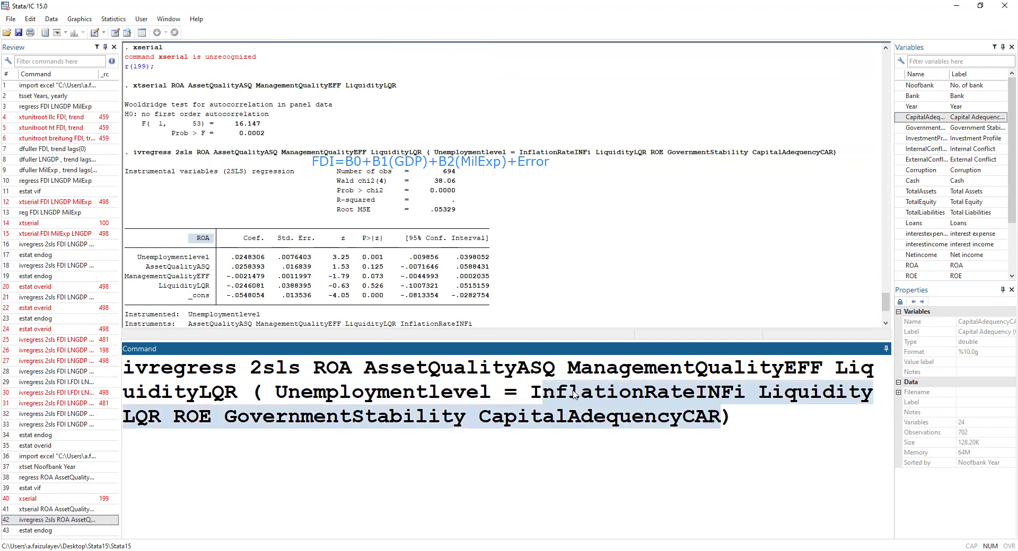
drag(531, 392, 721, 414)
click(805, 447)
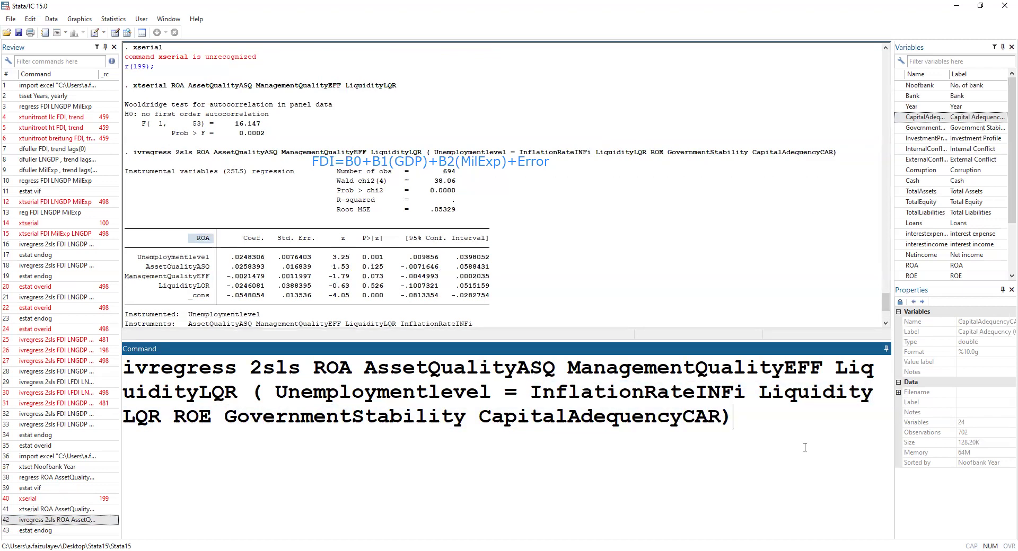
key(Return)
Step: Test the overidentifying restrictions of the 2SLS model by running "estat overid" and review the regression and test output
text(e)
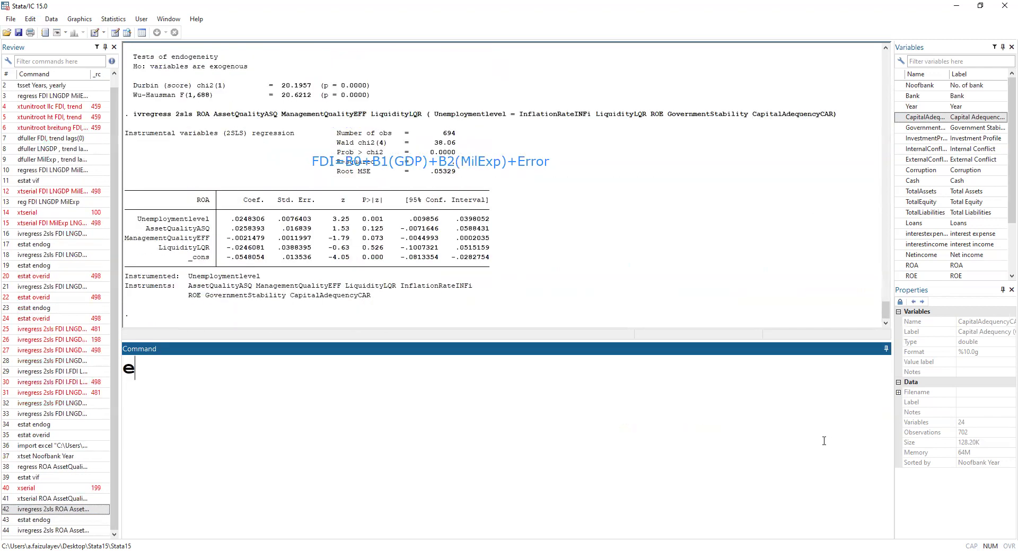
text(stat overid)
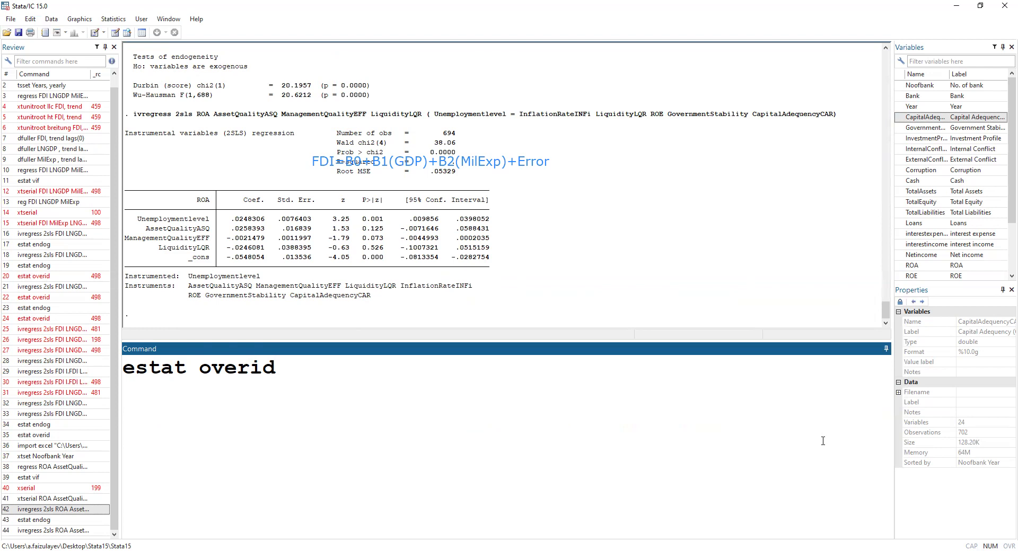
key(Return)
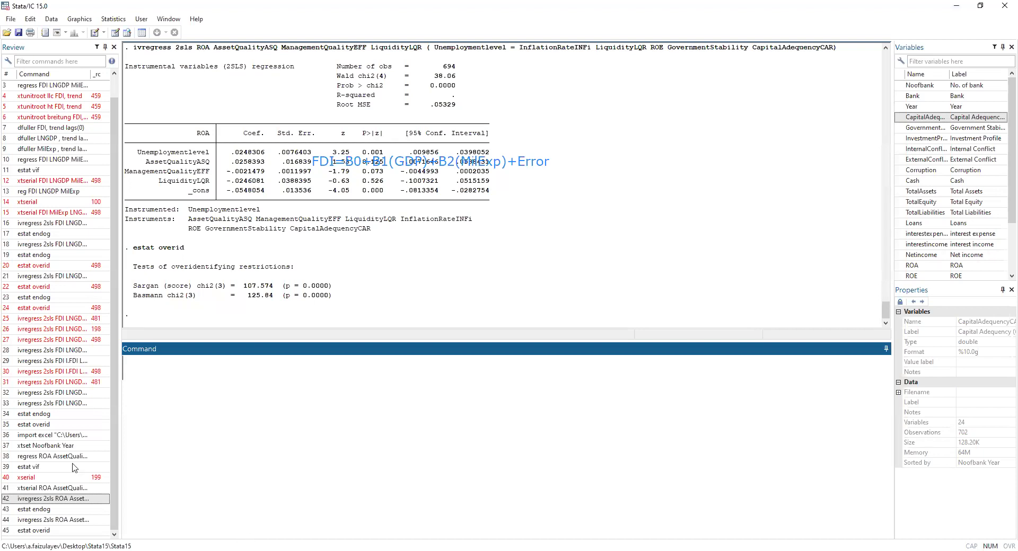
drag(332, 298, 128, 136)
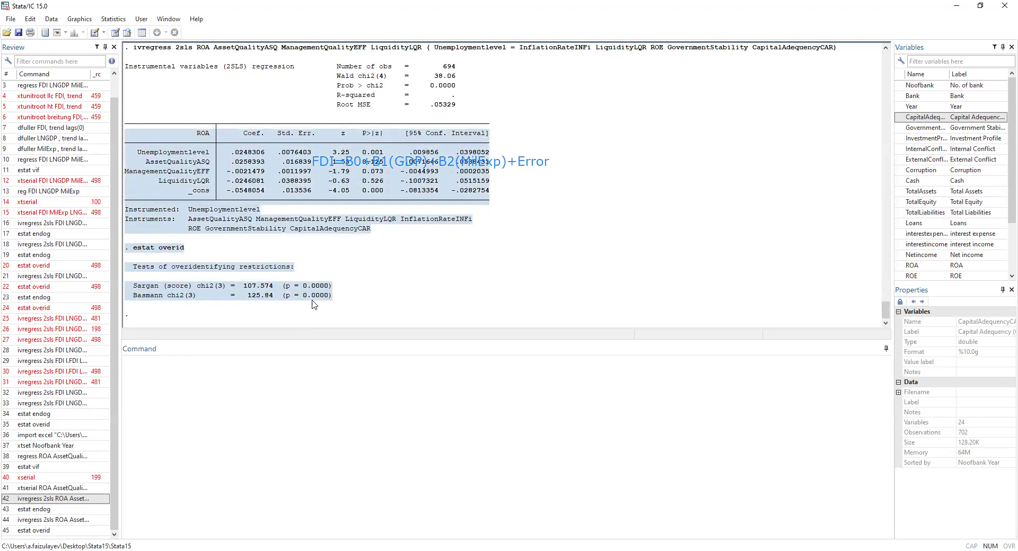
scroll(287, 306, up, 3)
scroll(159, 302, down, 3)
click(236, 297)
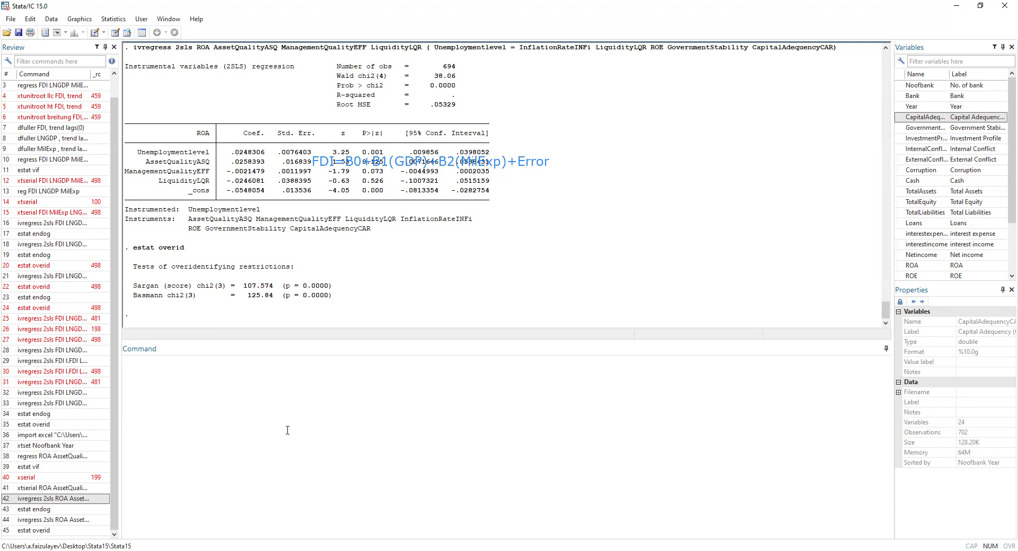
scroll(325, 260, up, 5)
scroll(326, 260, up, 4)
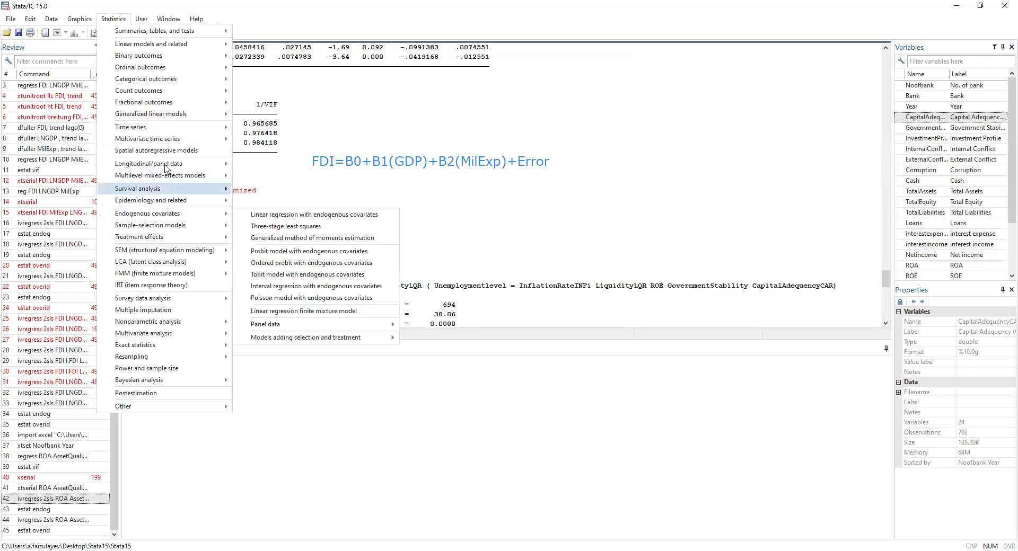
mouse_move(166, 165)
mouse_move(286, 165)
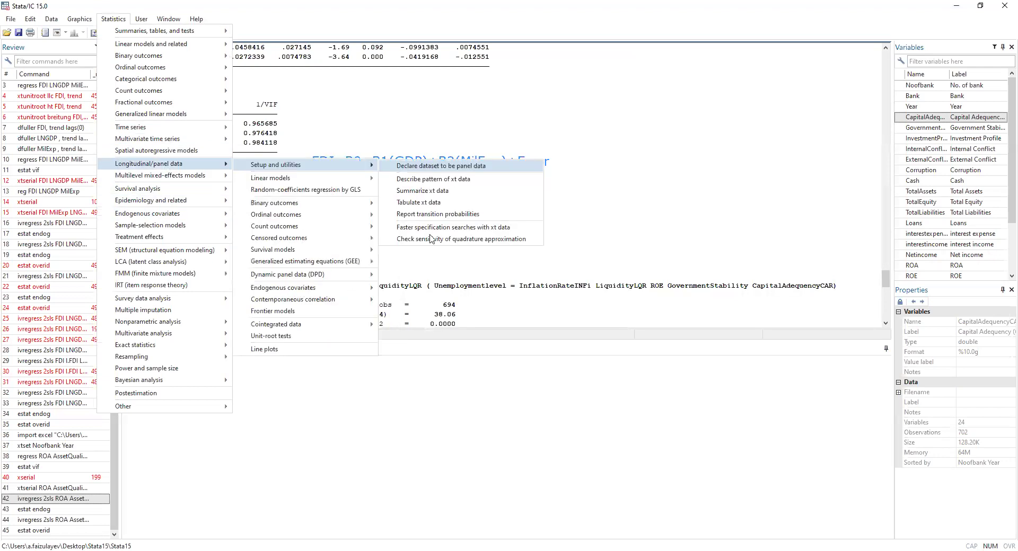
click(440, 166)
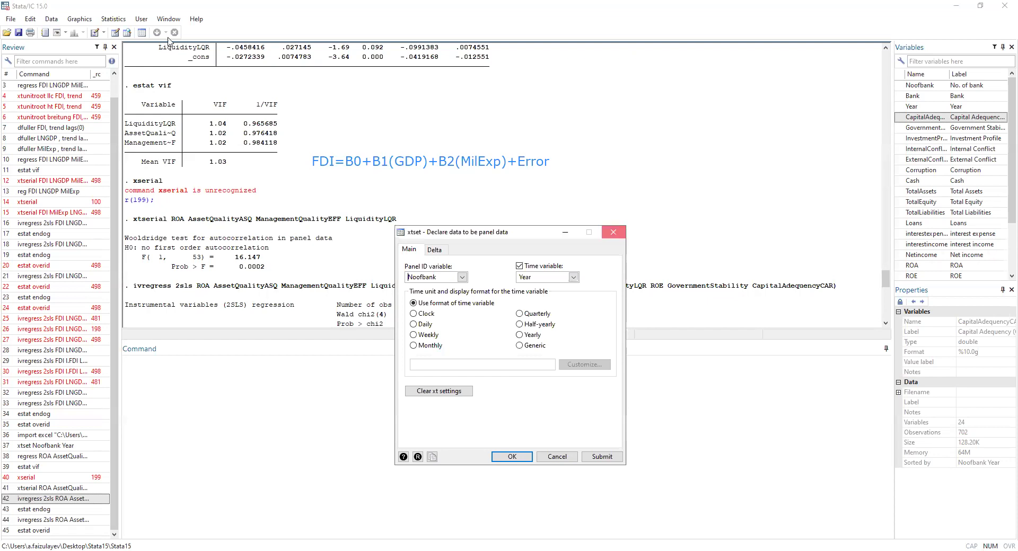
Step: Open the panel-data unit-root tests dialog and choose the Levin-Lin-Chu test
click(117, 20)
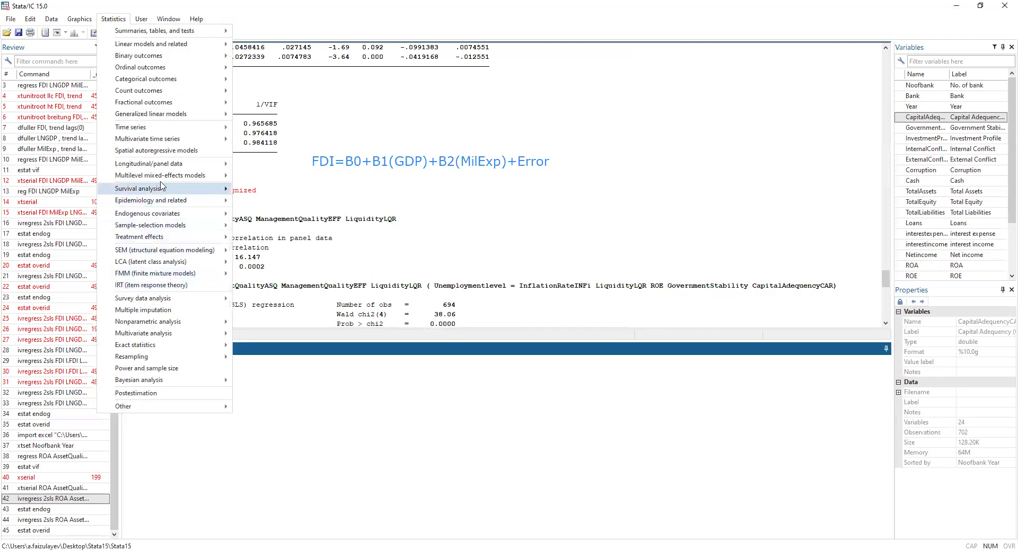
mouse_move(169, 164)
click(282, 337)
click(476, 266)
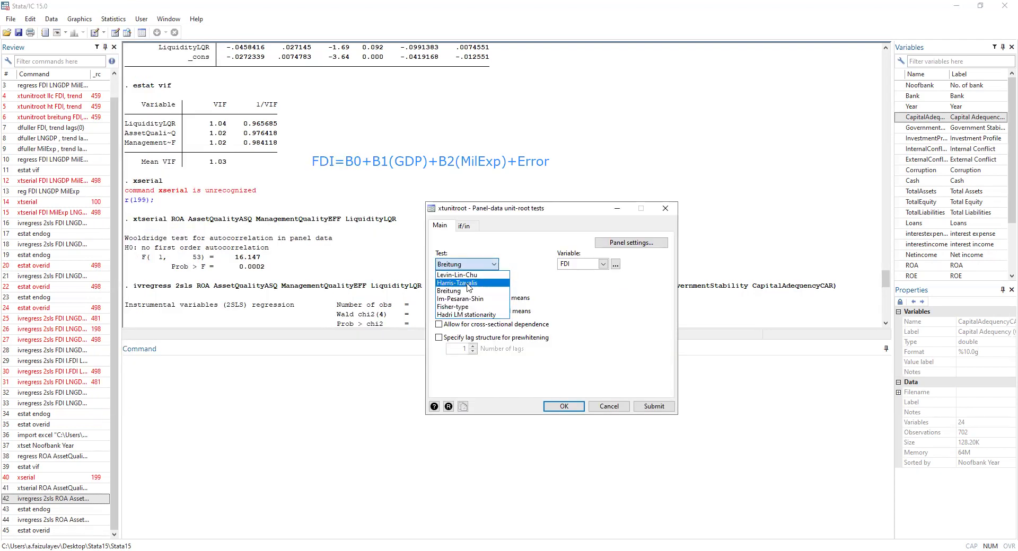
click(468, 275)
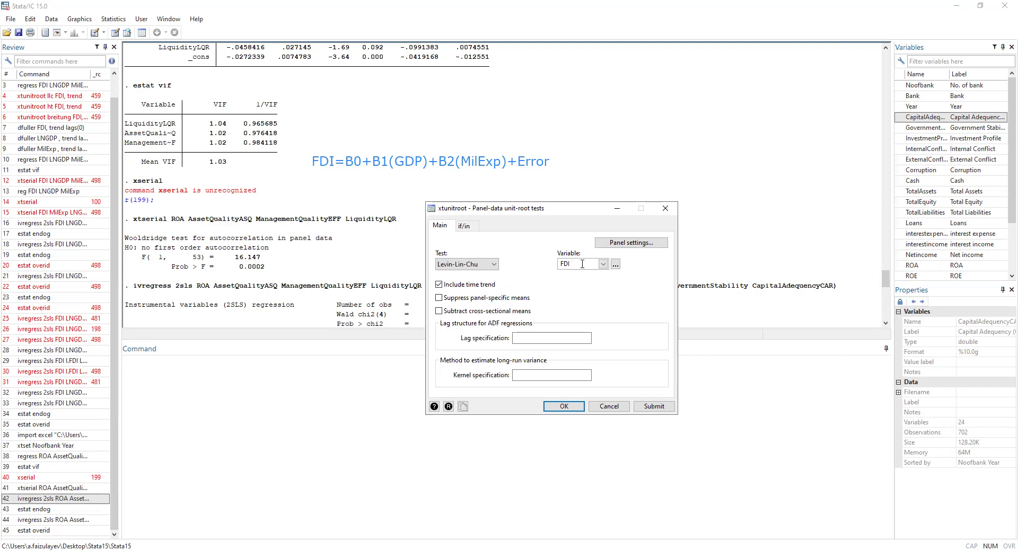
Step: Choose GovernmentStability as the variable, run the unit-root test with the time trend included, and examine its p-value
click(603, 264)
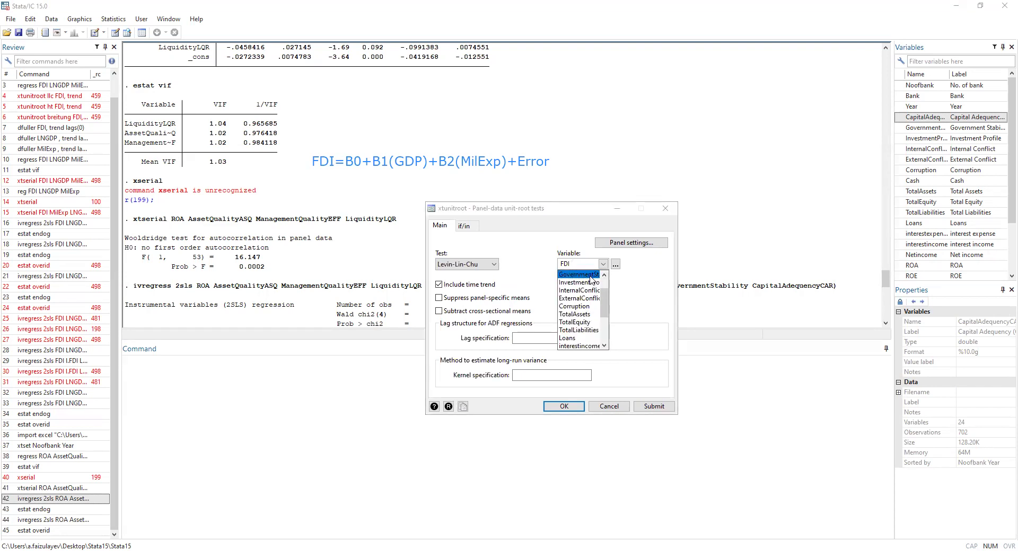
click(591, 275)
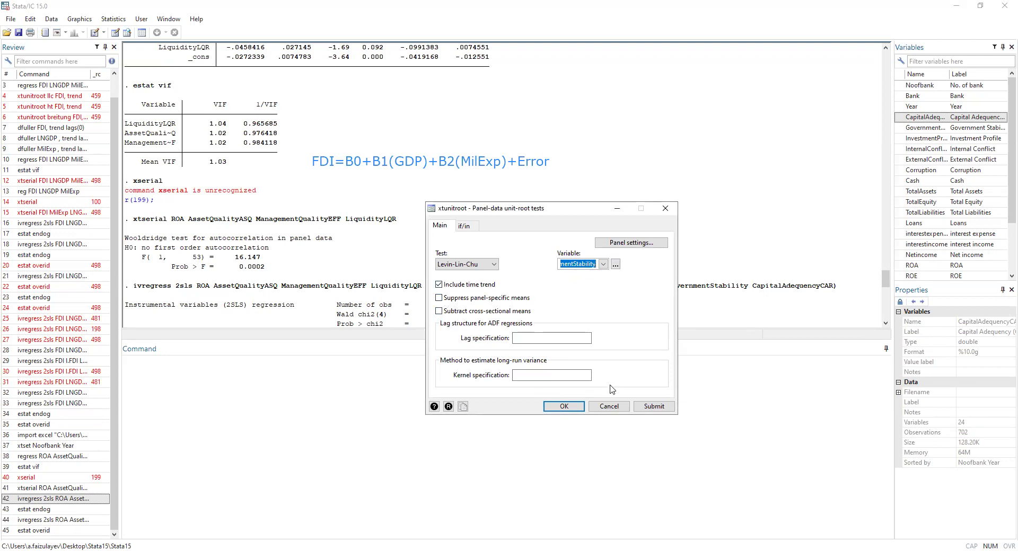
click(654, 406)
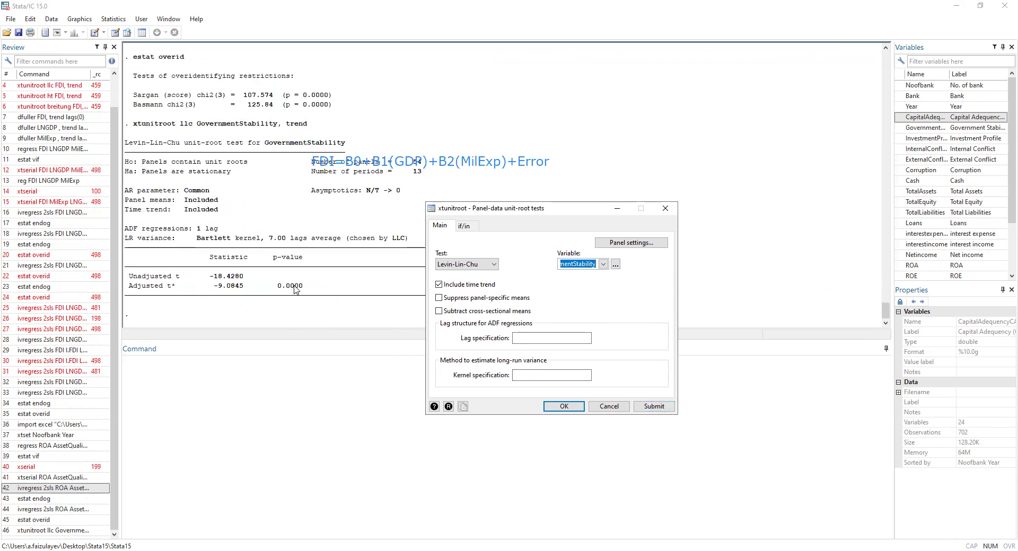
click(295, 289)
drag(277, 287, 304, 289)
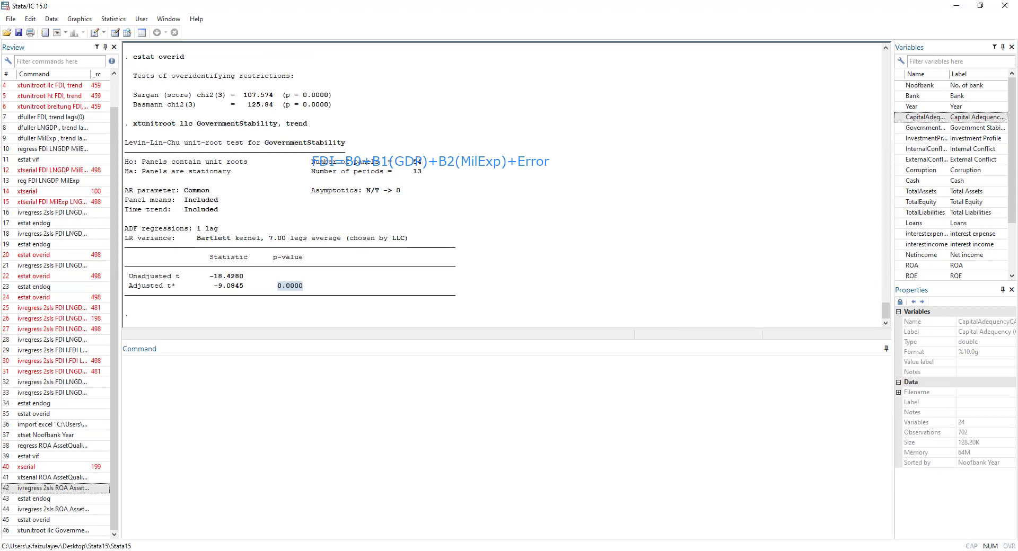
click(342, 255)
scroll(477, 222, up, 1)
scroll(538, 159, down, 1)
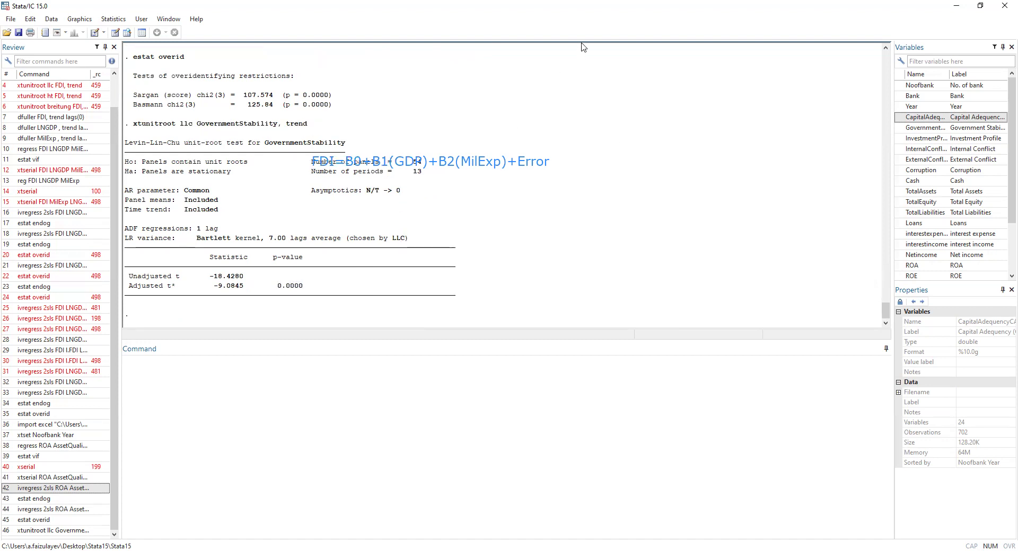